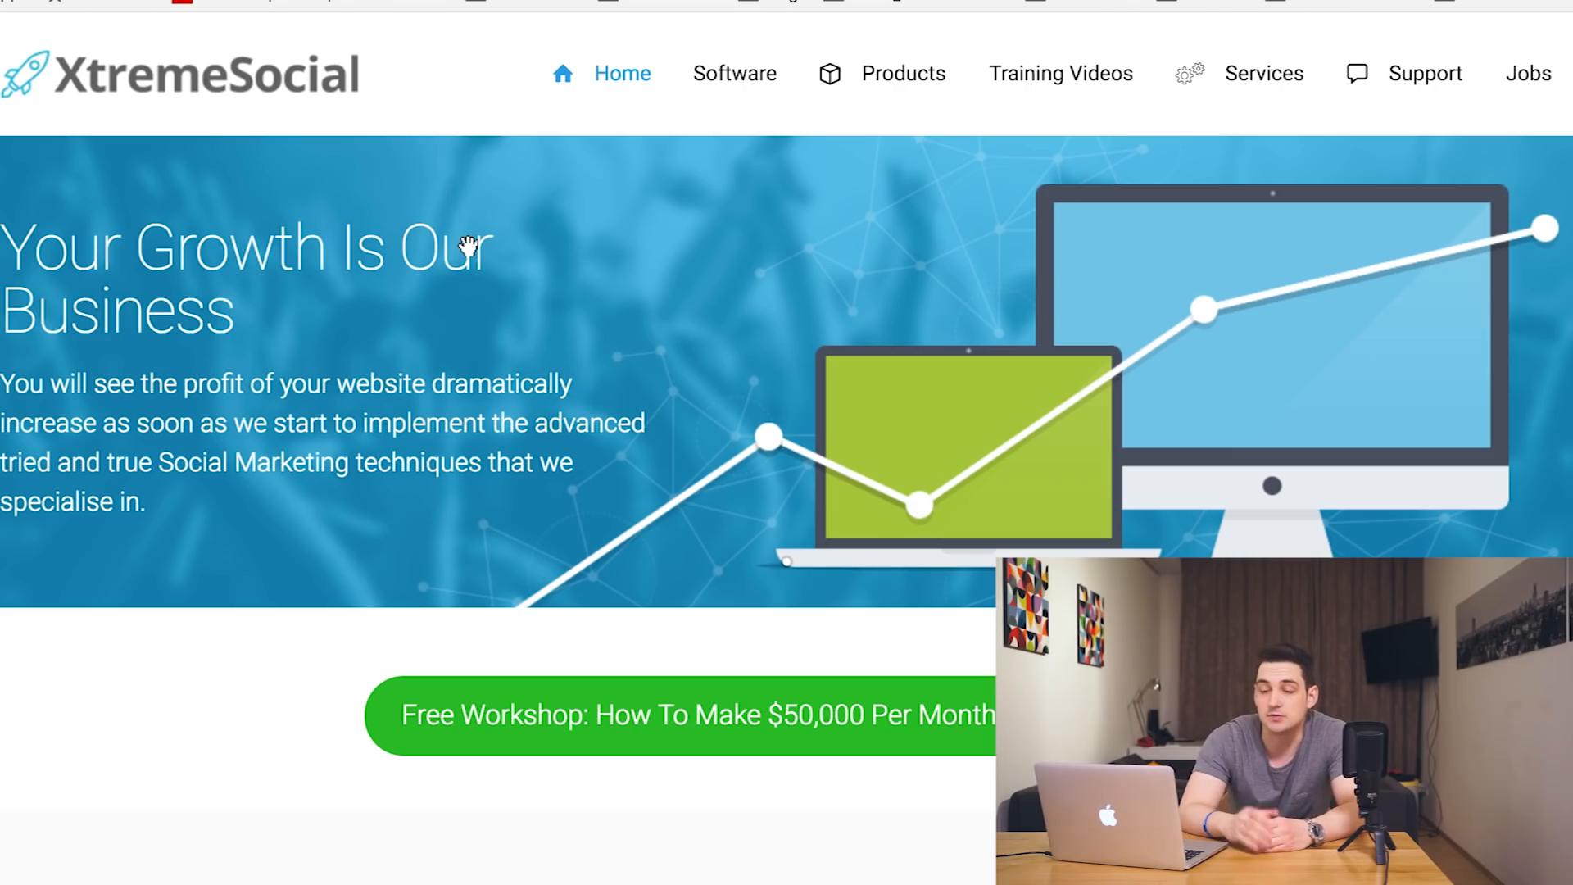
Look over the XtremeSocial home page and inspect its Facebook pixel with Facebook Pixel Helper, highlighting the pixel ID.
scroll(671, 388, "down", 2)
scroll(671, 388, "up", 2)
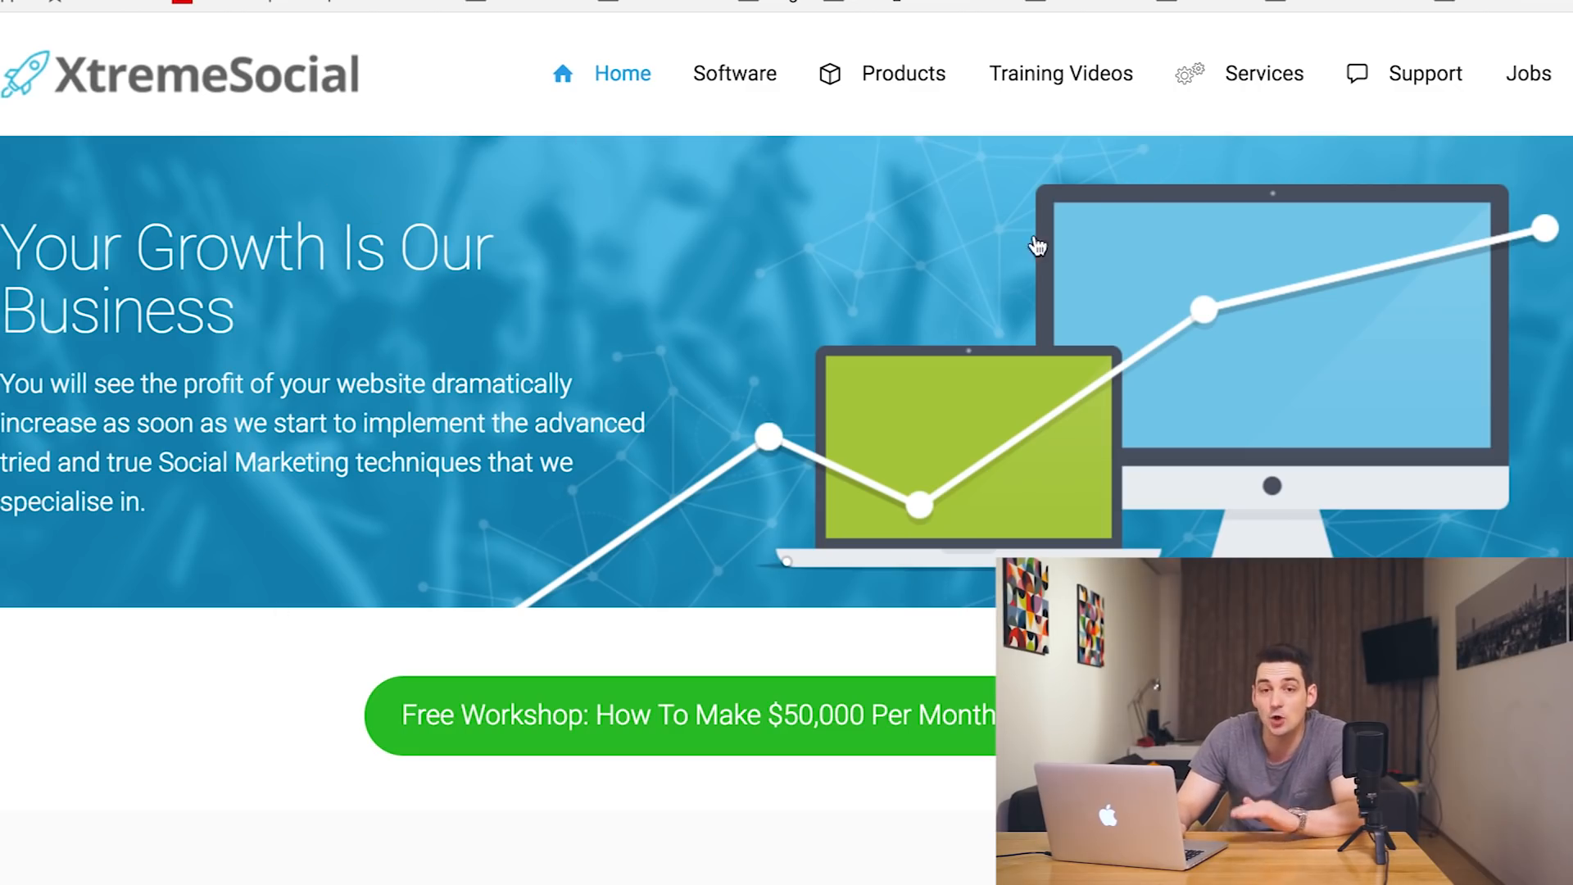
scroll(657, 553, "down", 10)
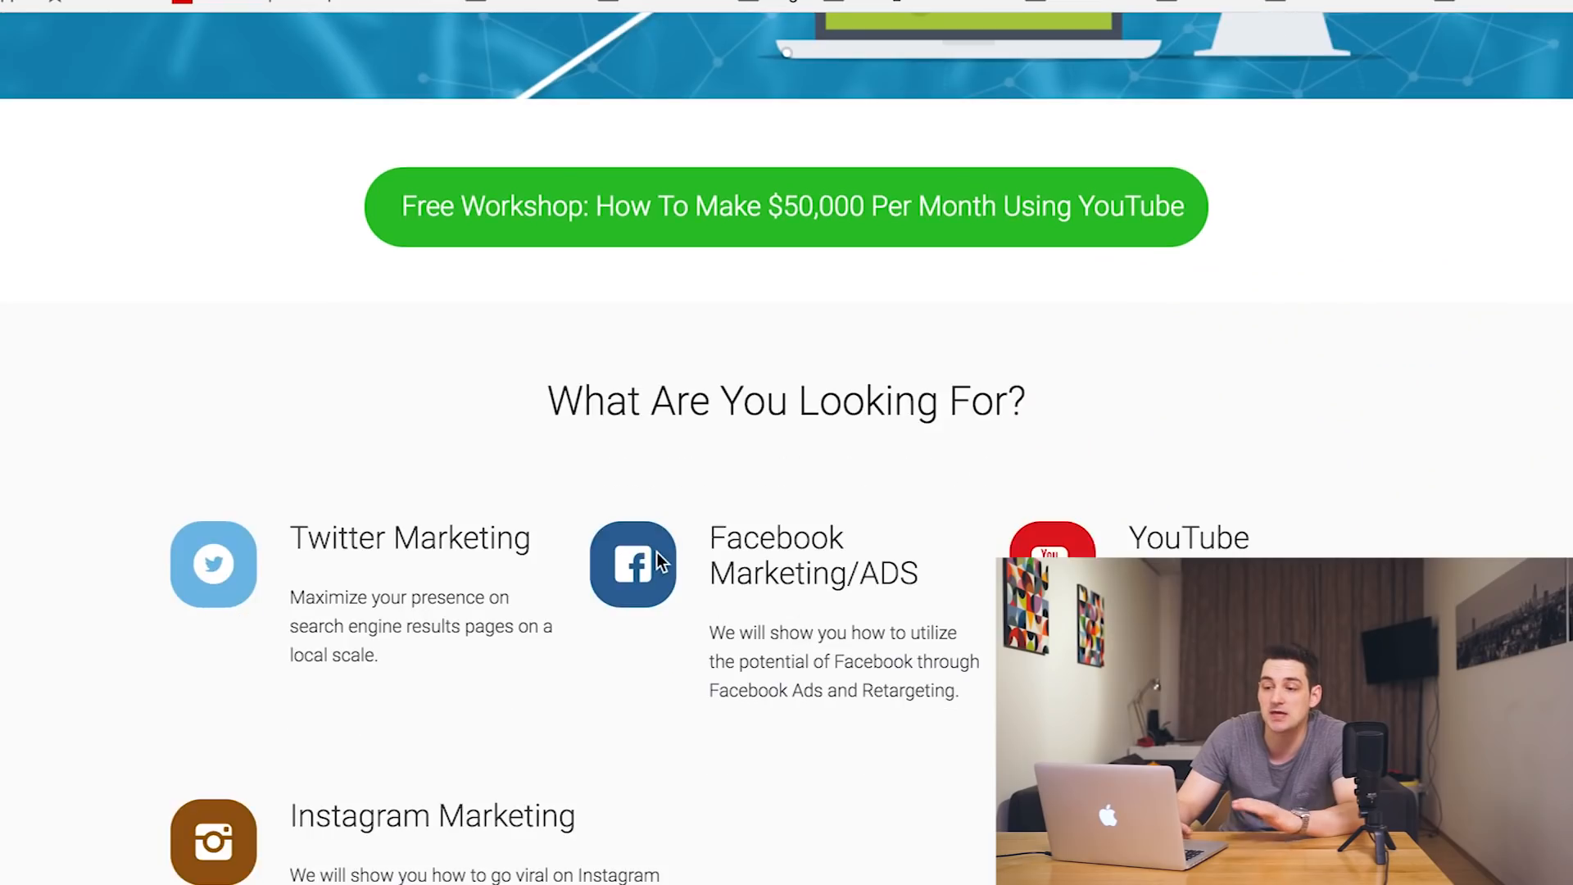
scroll(657, 554, "down", 8)
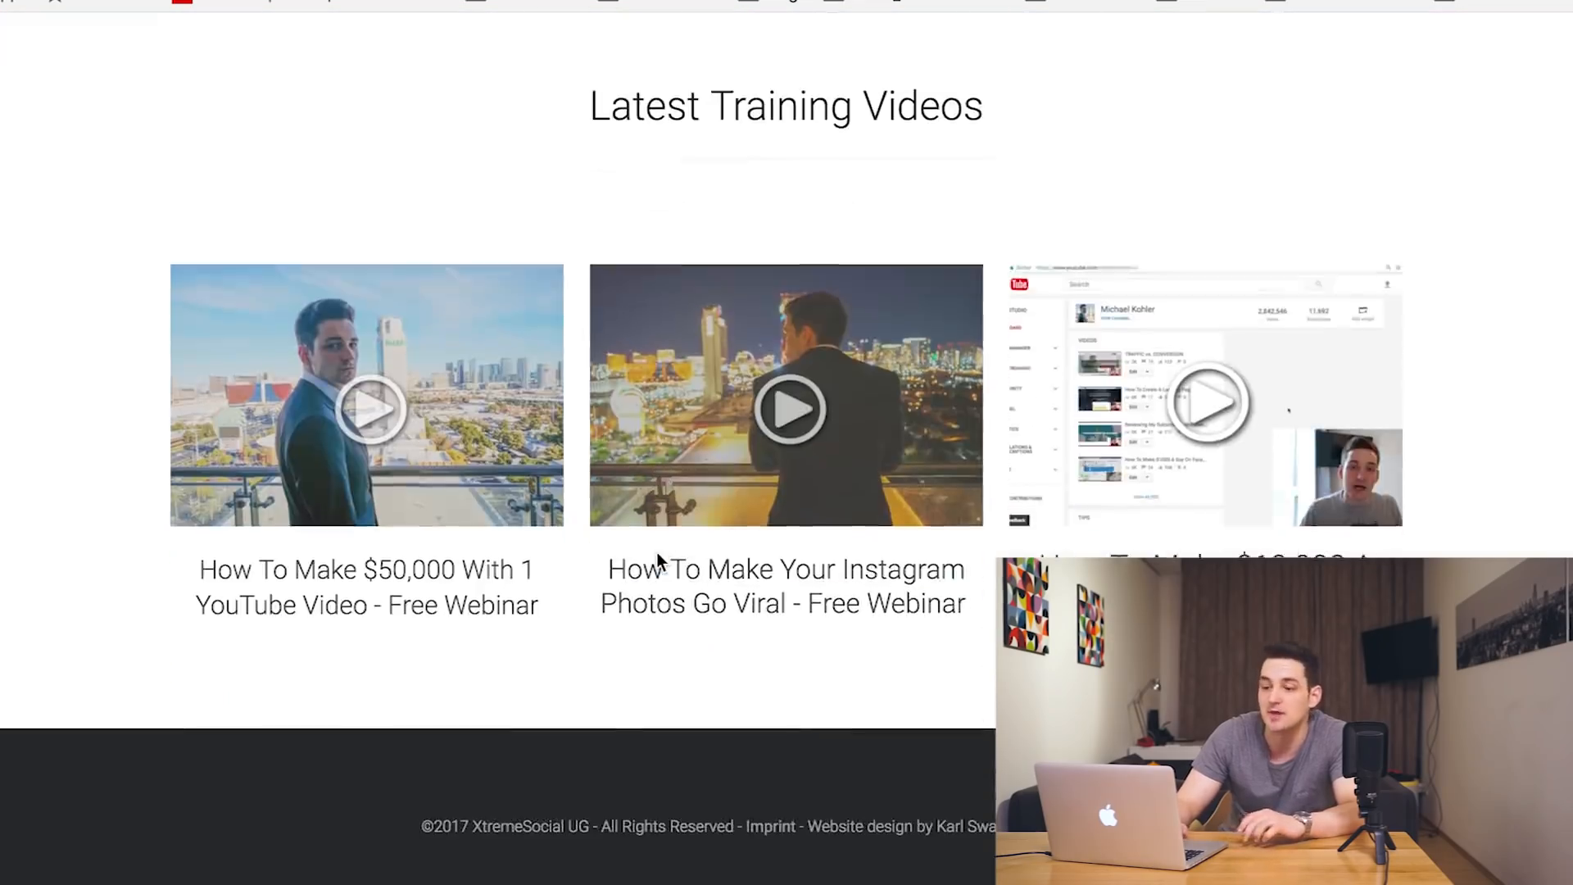
scroll(657, 552, "up", 15)
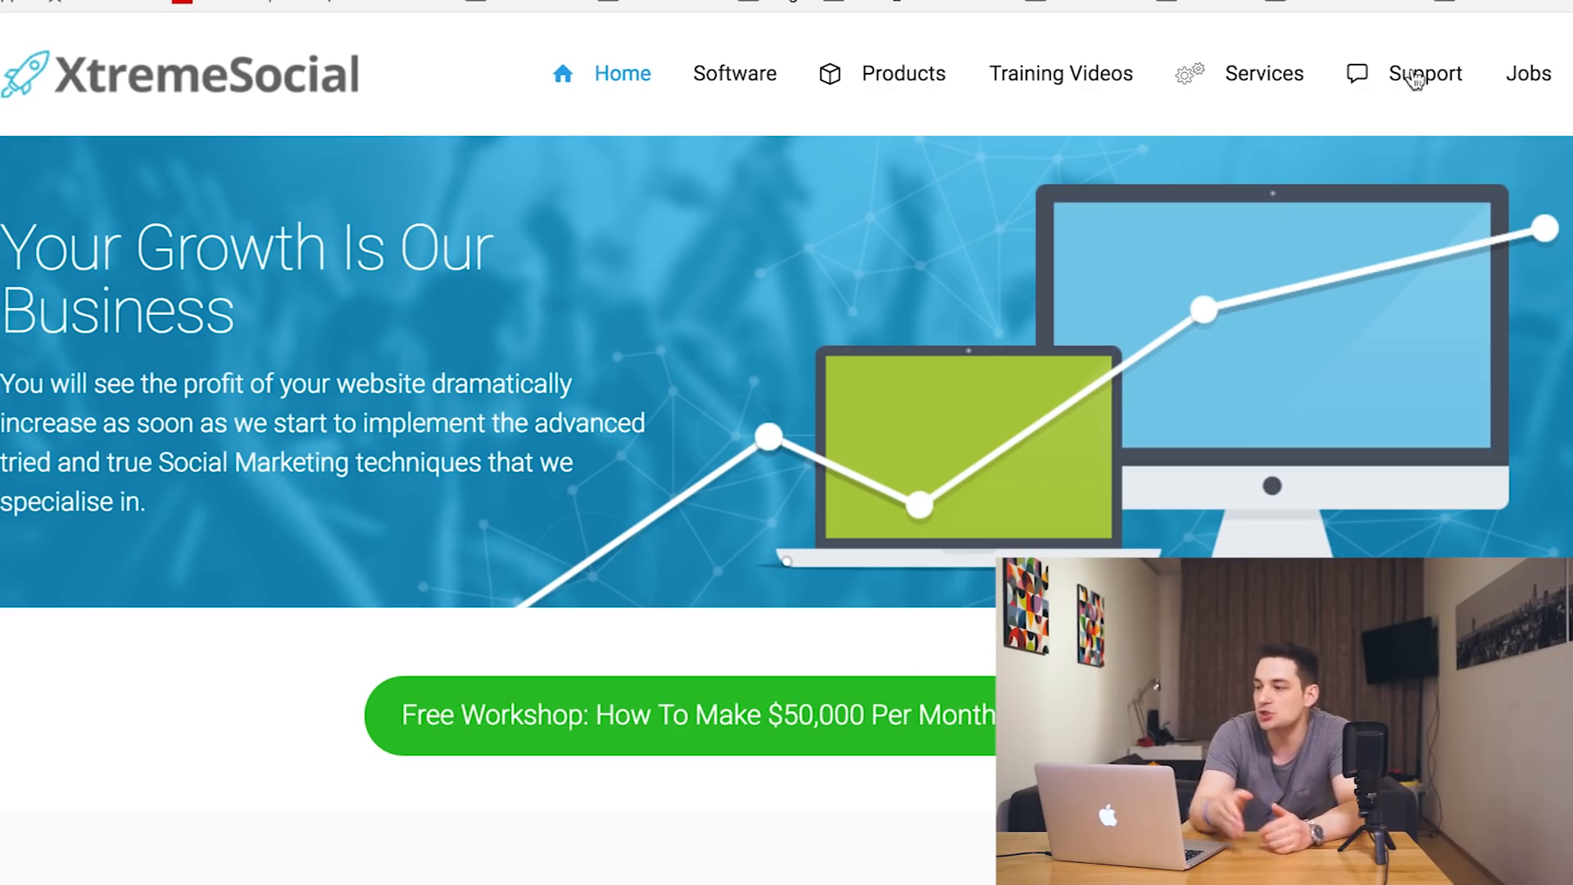
left_click(1530, 1)
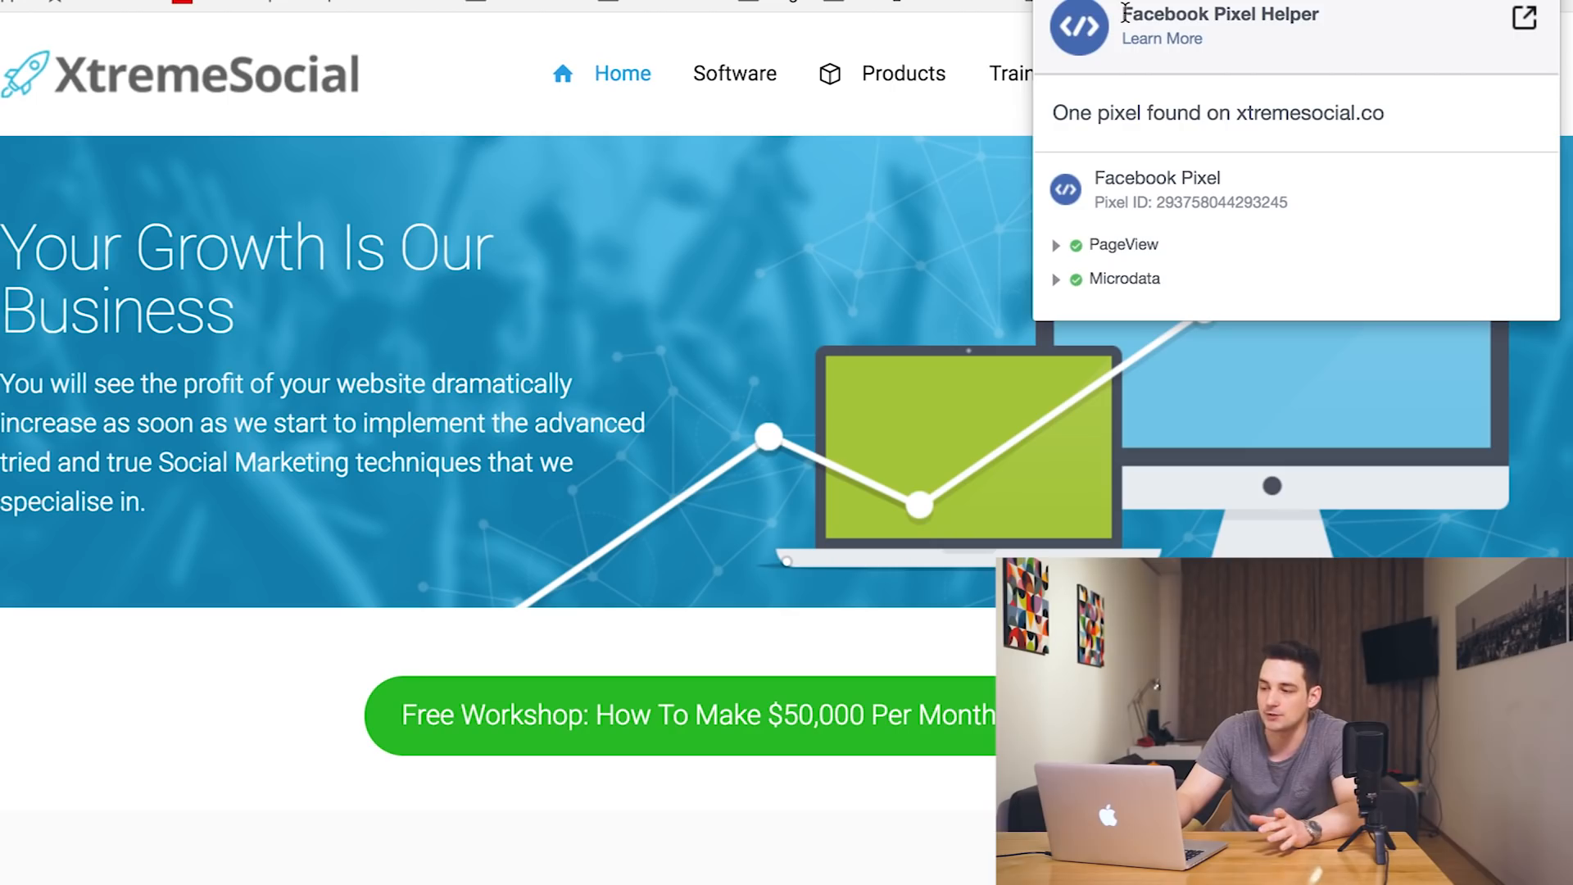
left_click_drag(1095, 201, 1293, 209)
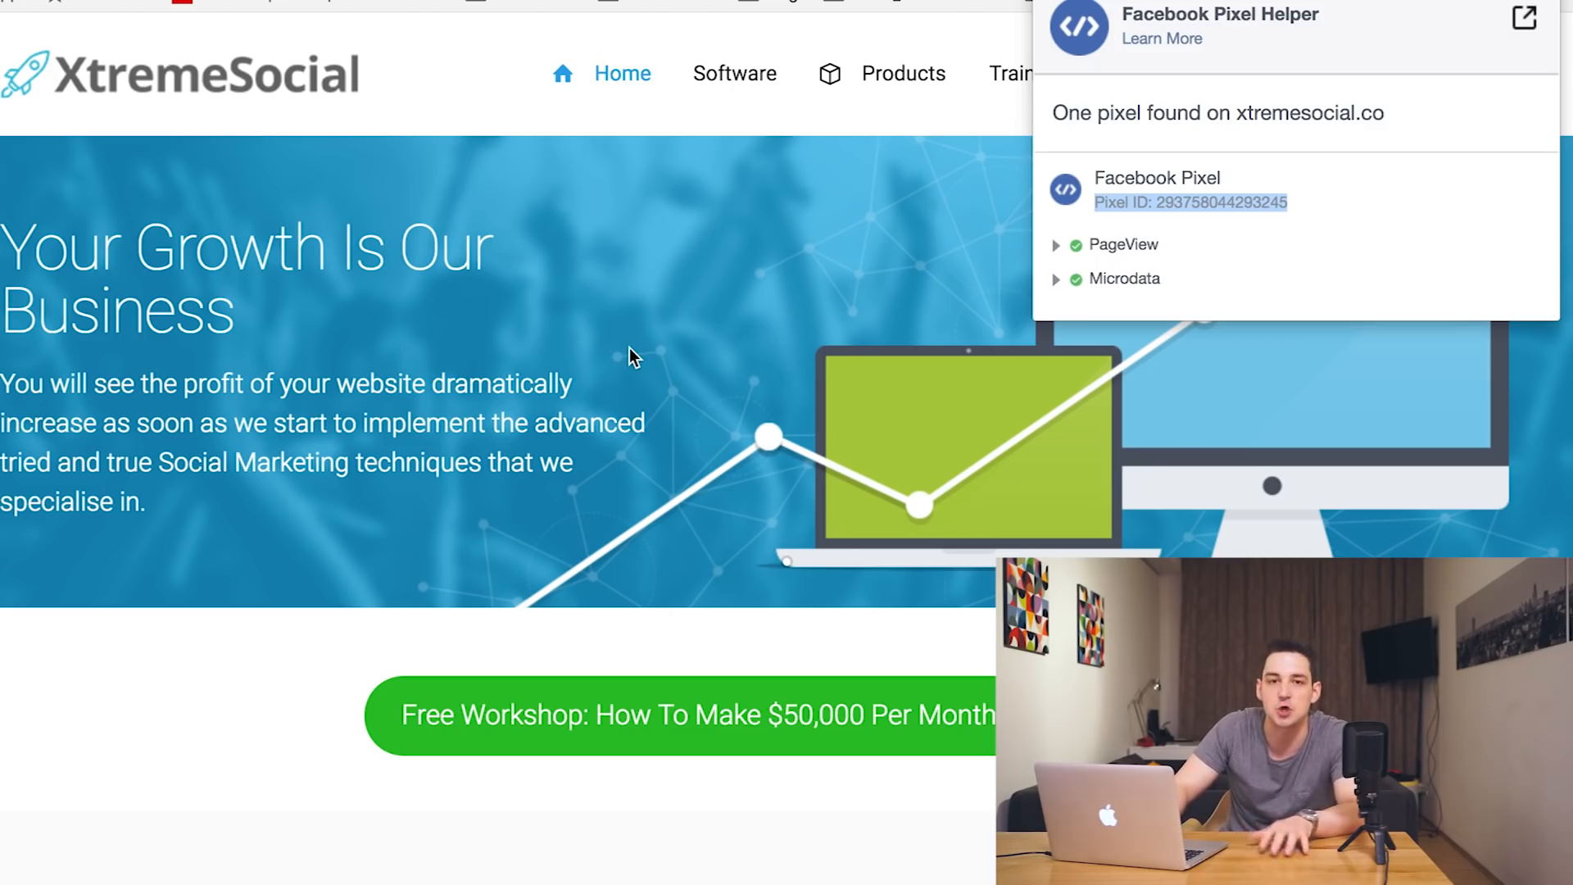
left_click(710, 326)
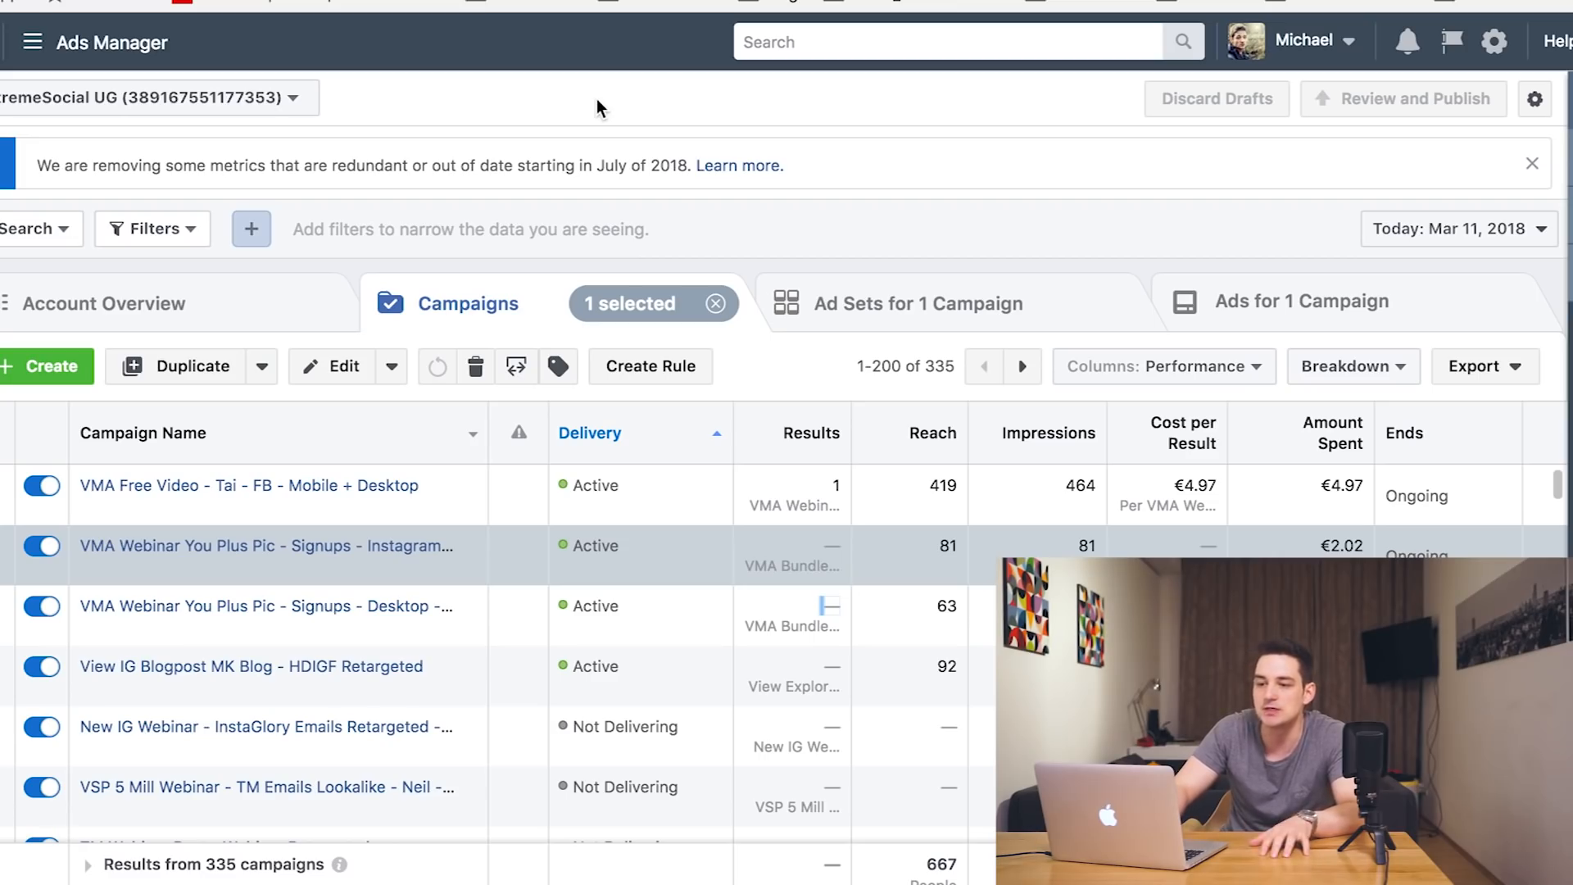
Search Ads Manager for "pixe" and open the Pixels tool.
left_click(778, 42)
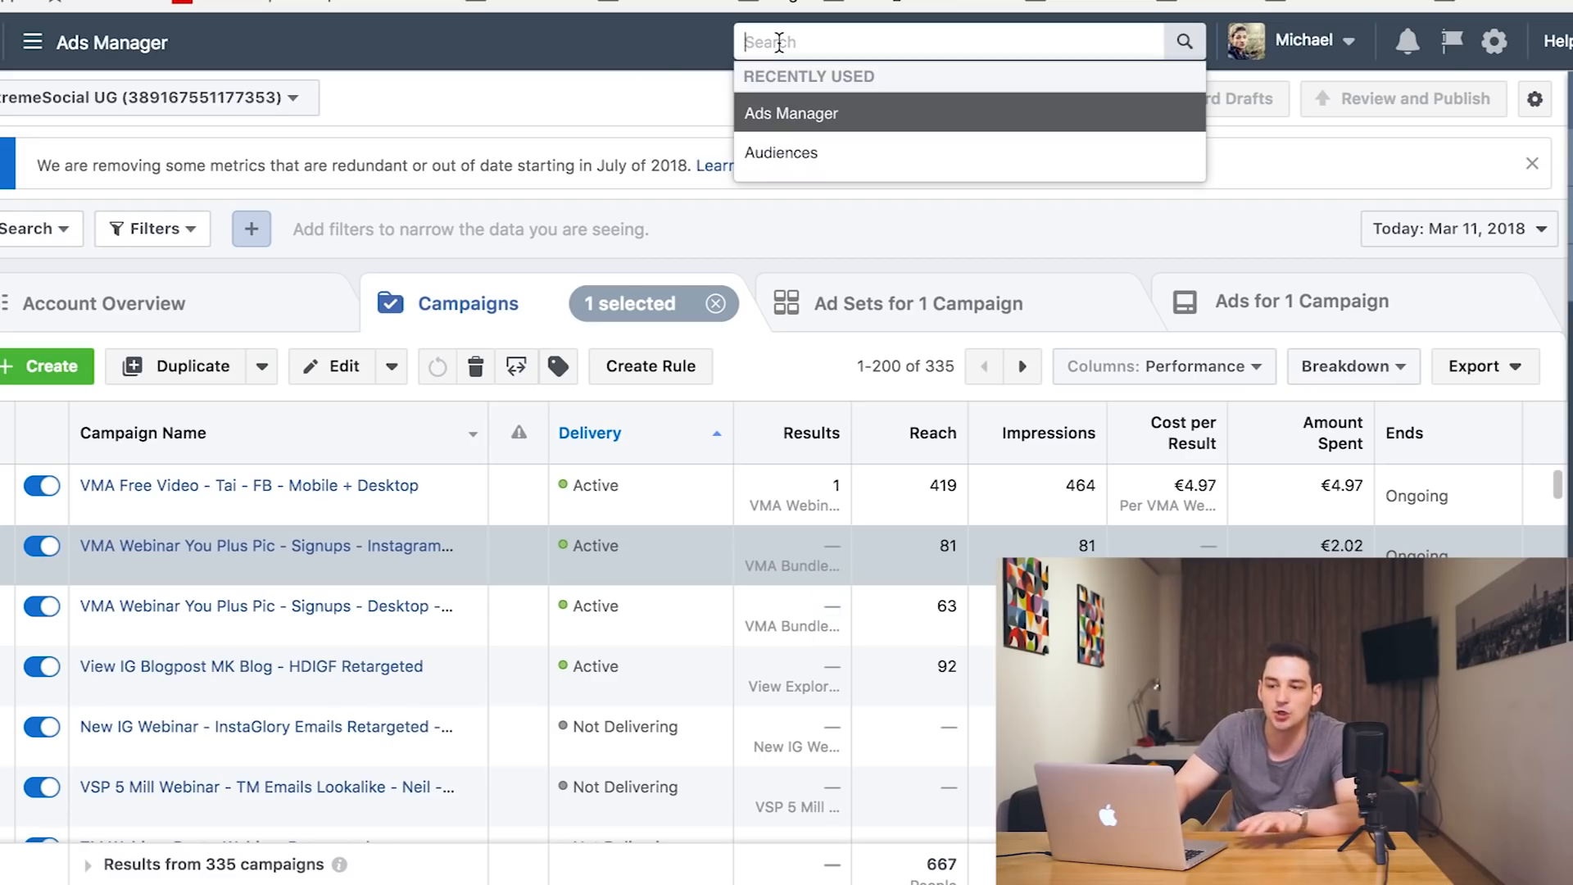
type("pixe")
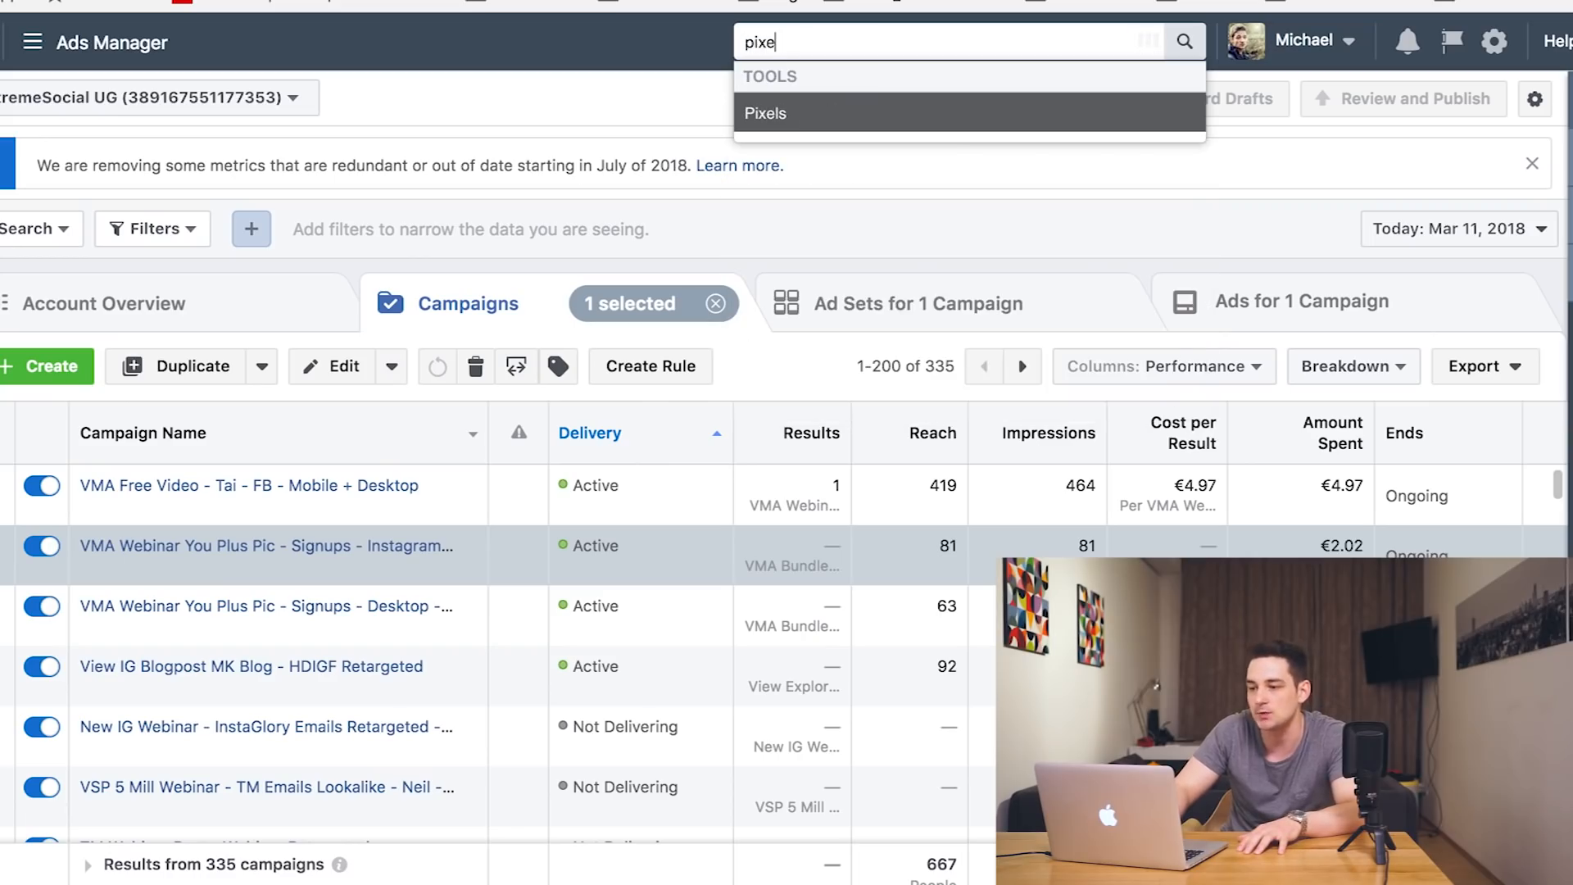
key("Return")
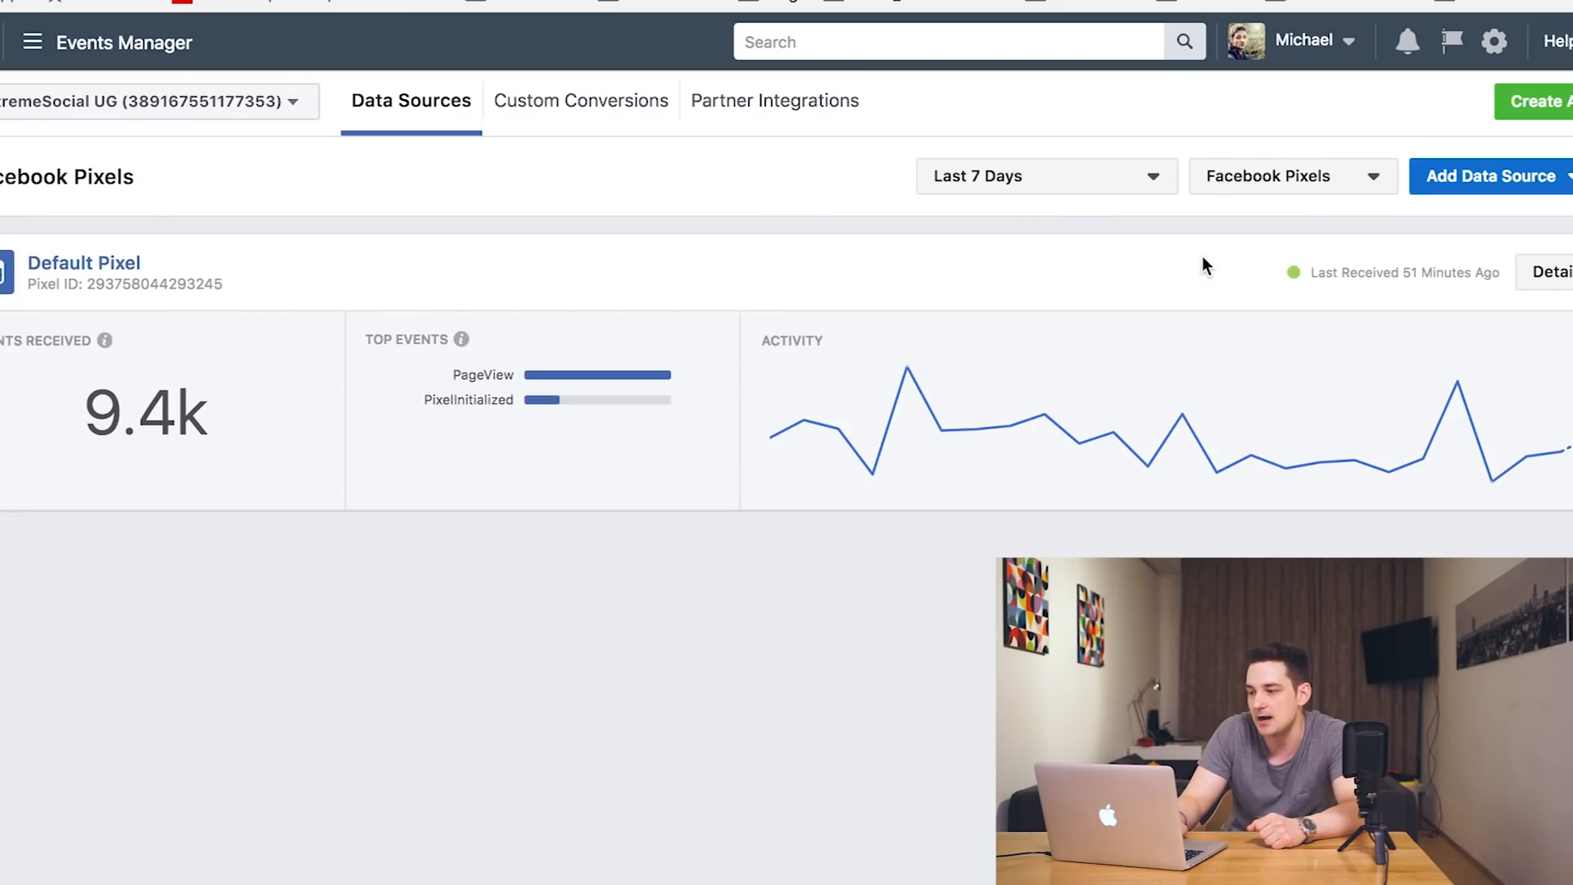
View the Default Pixel's manual installation instructions and base code, and return to the choice of installation methods.
left_click(1557, 273)
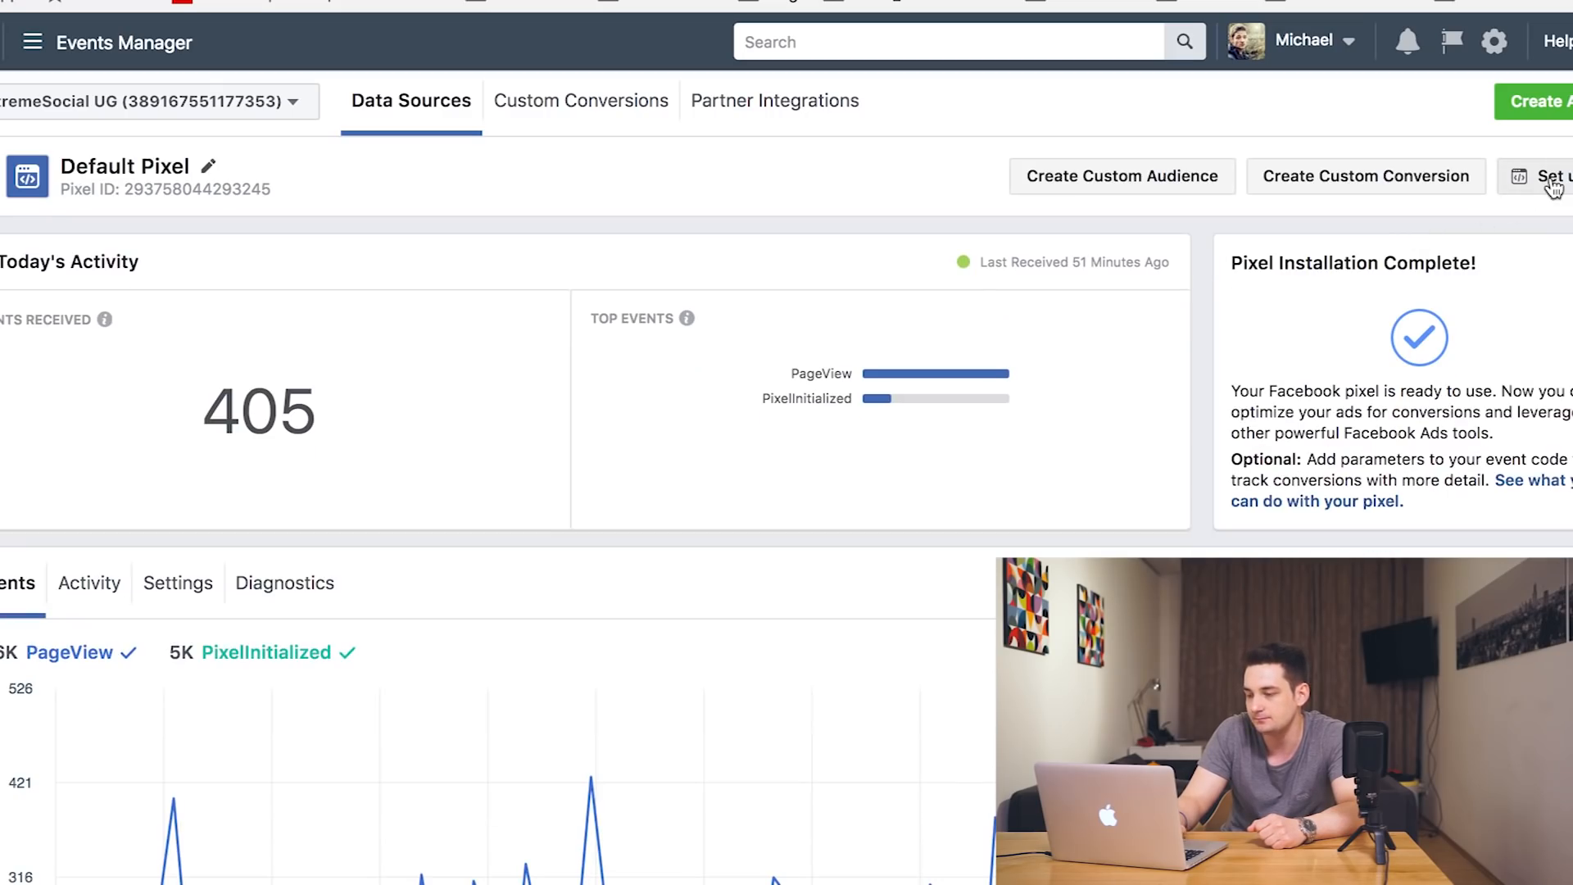
left_click(1551, 178)
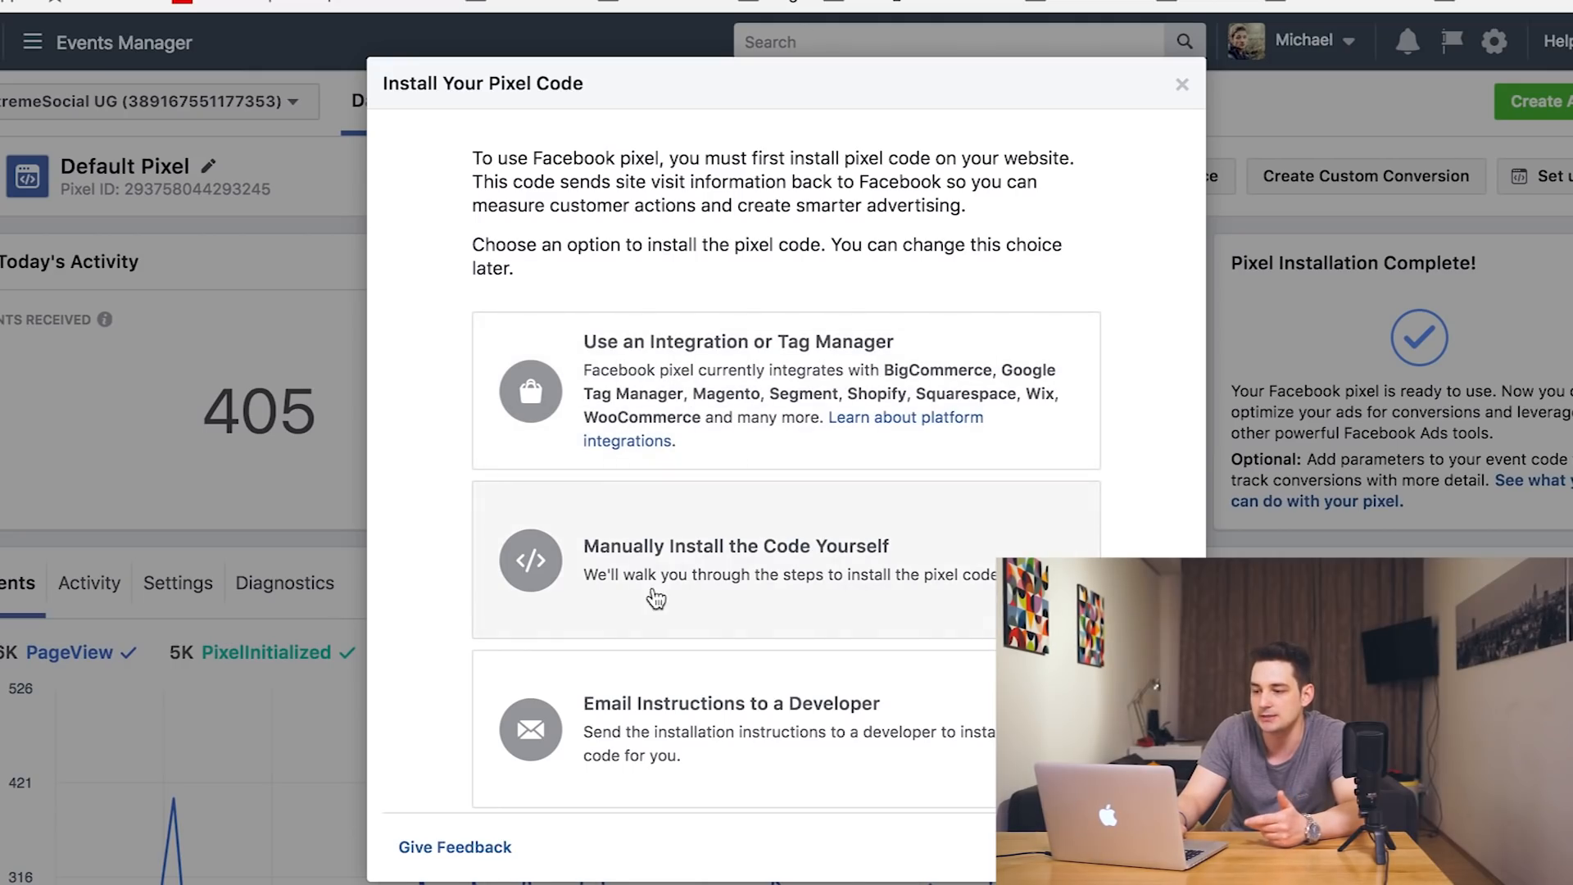
left_click(705, 527)
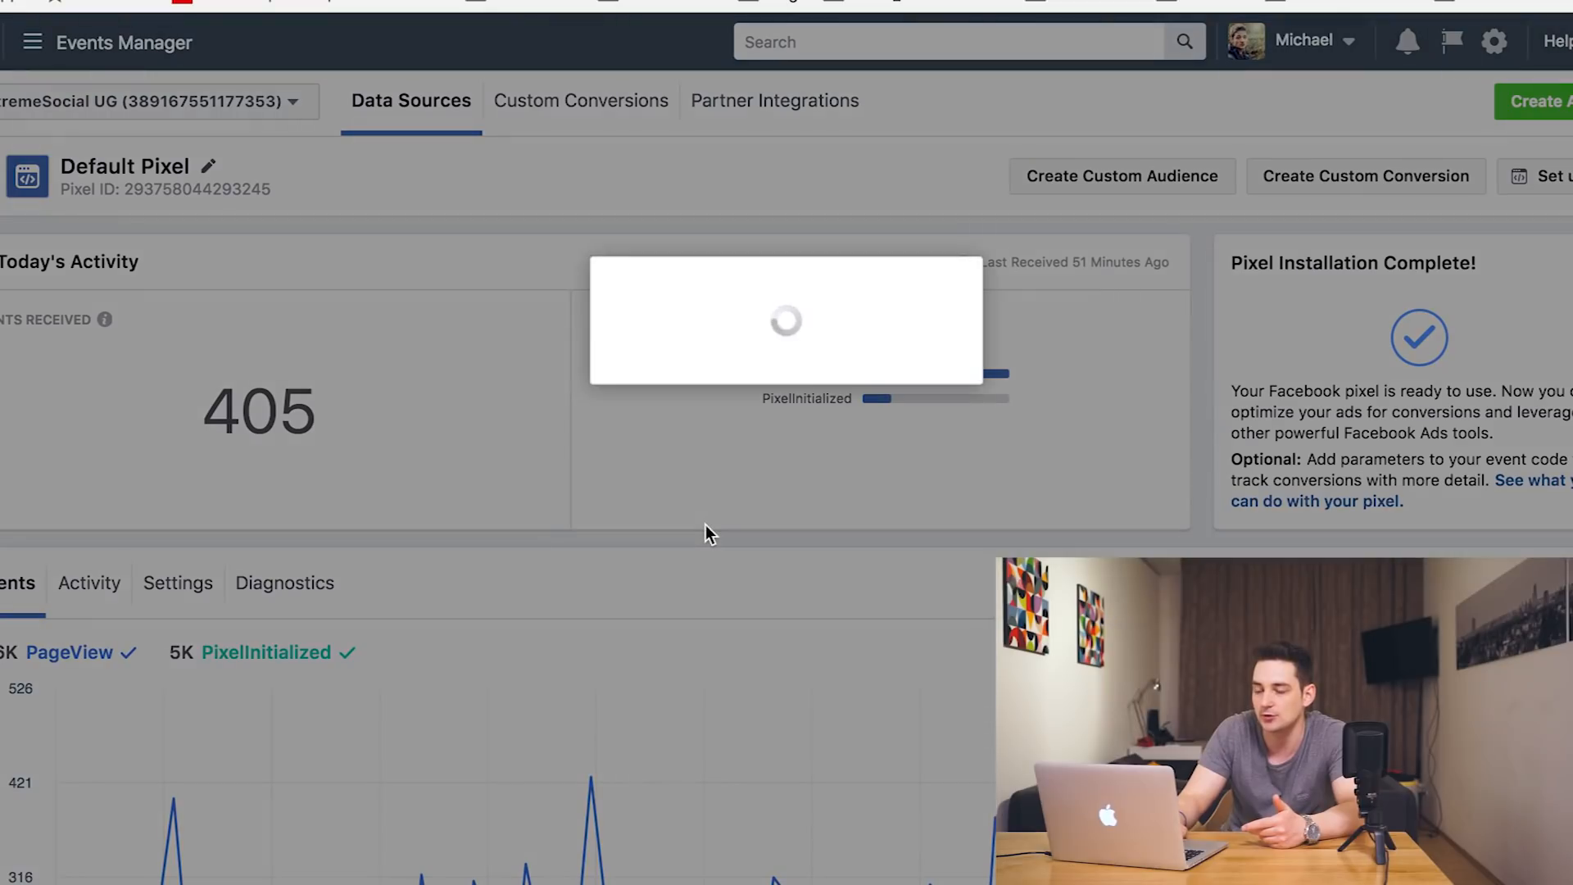
scroll(736, 550, "down", 5)
scroll(736, 551, "down", 1)
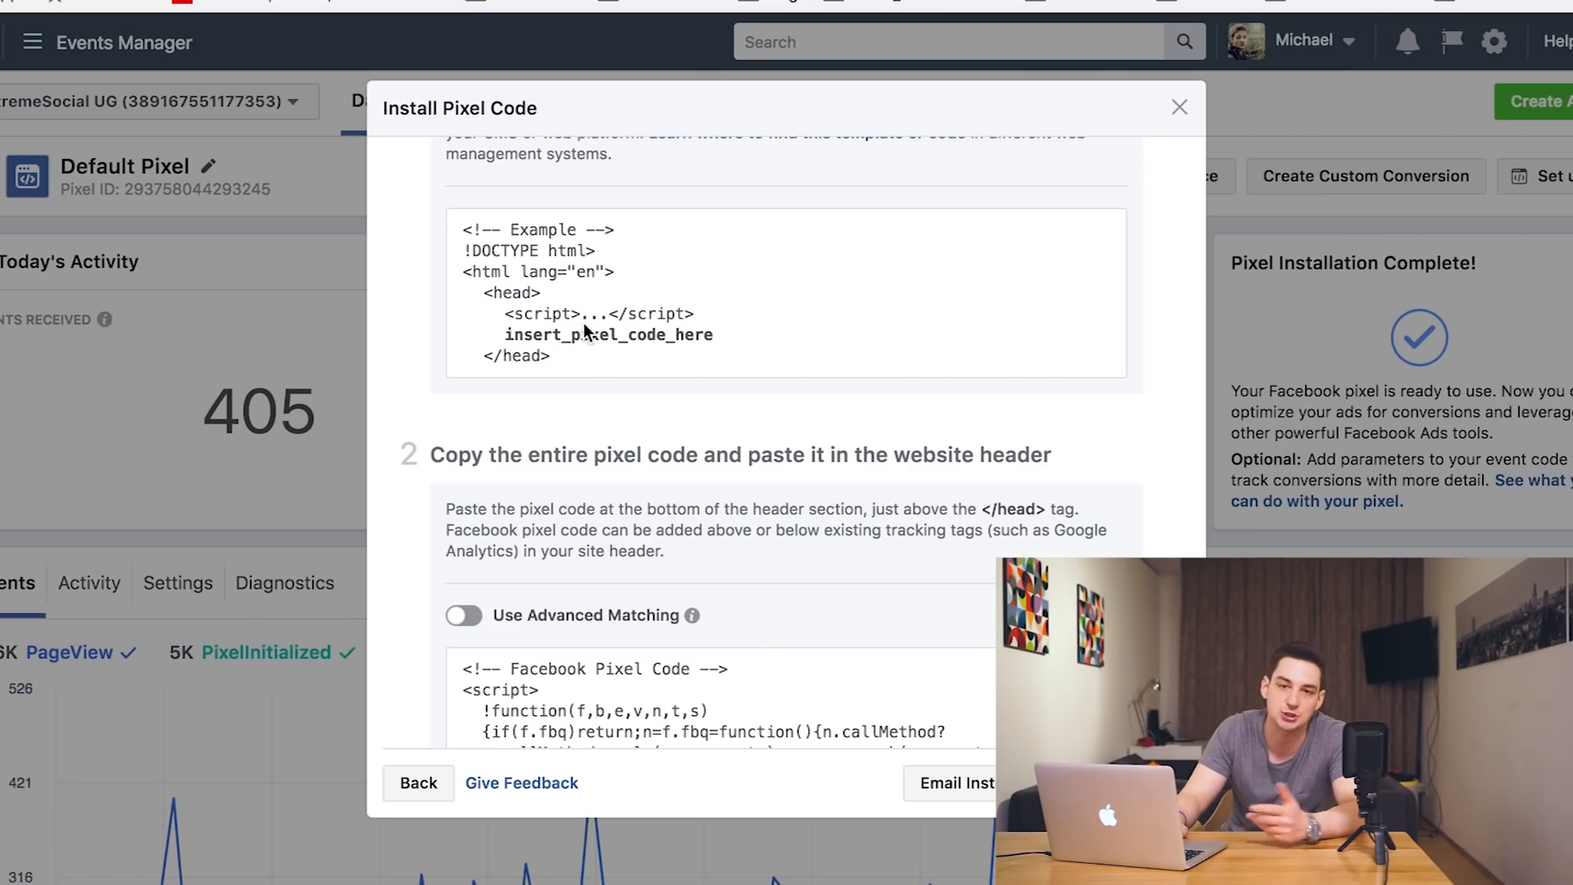
scroll(585, 359, "down", 4)
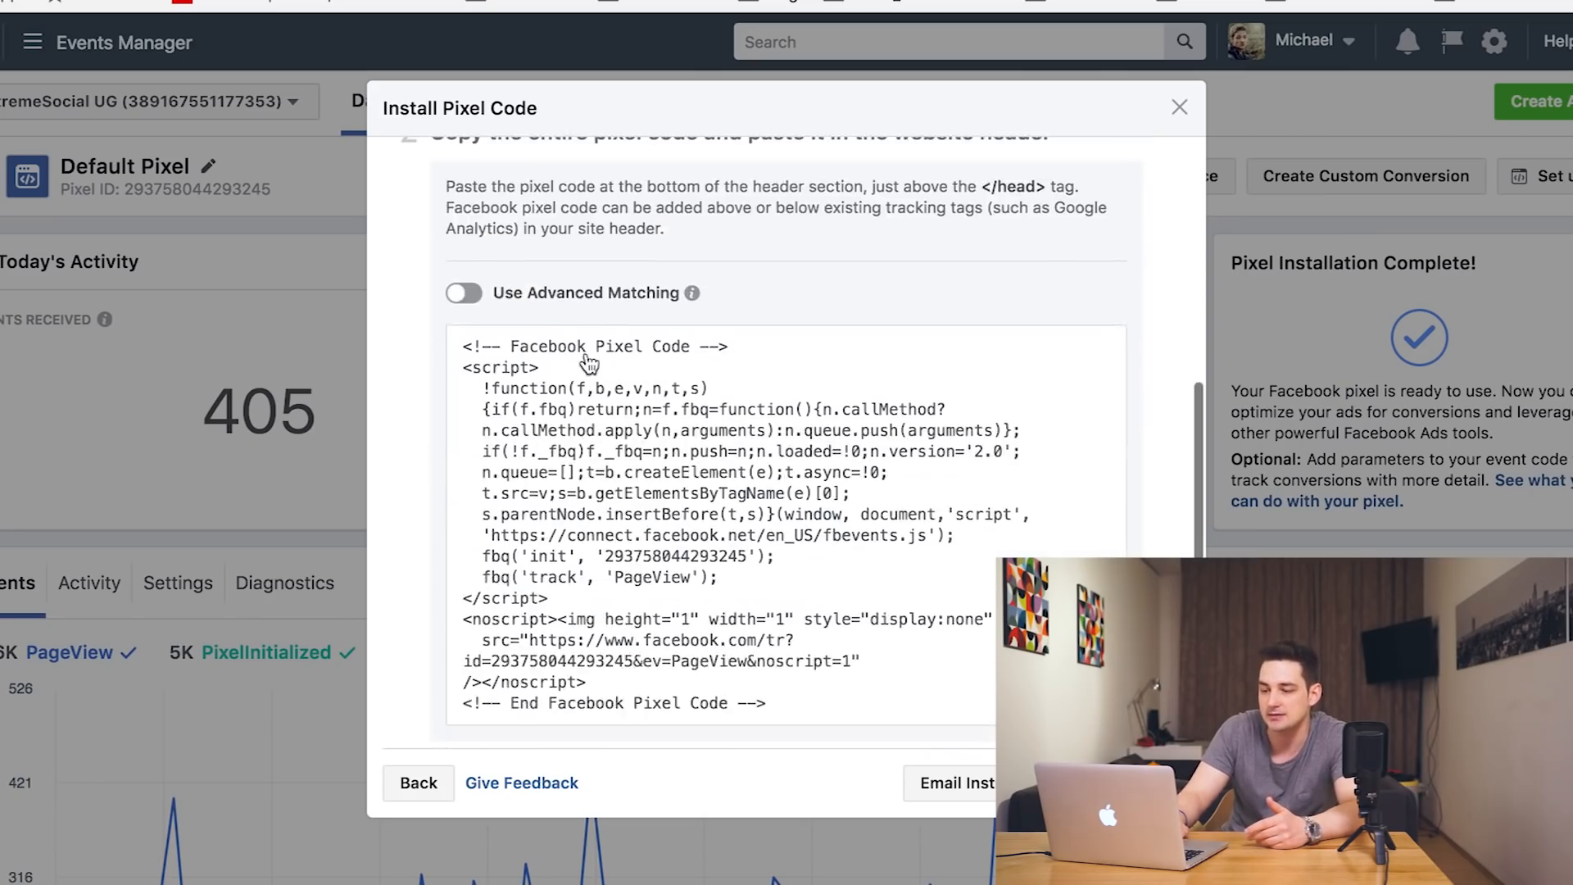
left_click(545, 449)
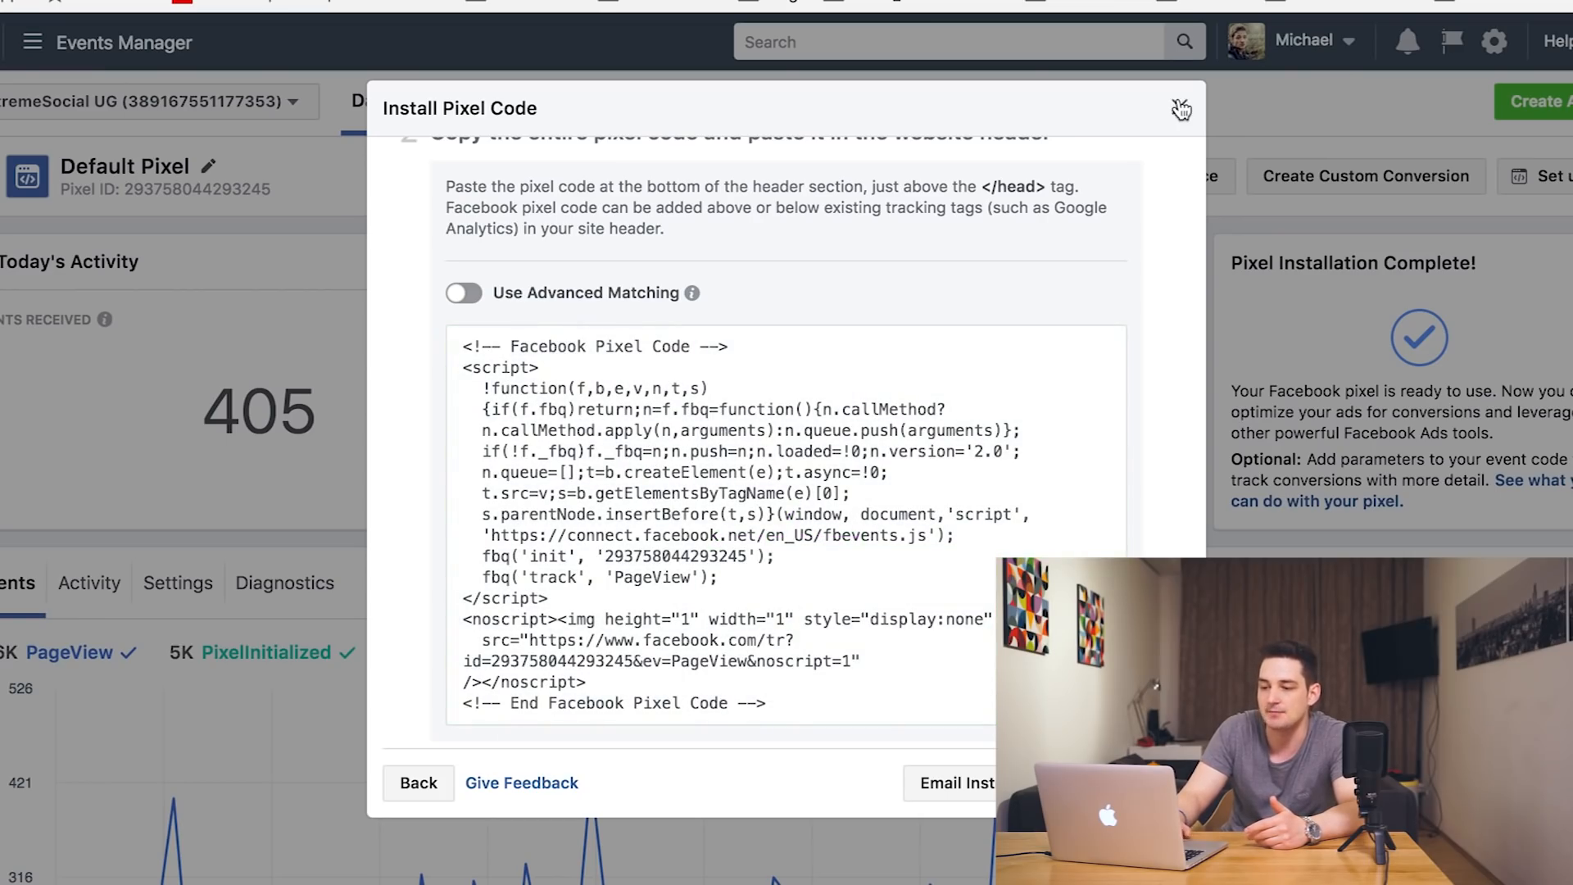
left_click(1179, 108)
left_click(1522, 176)
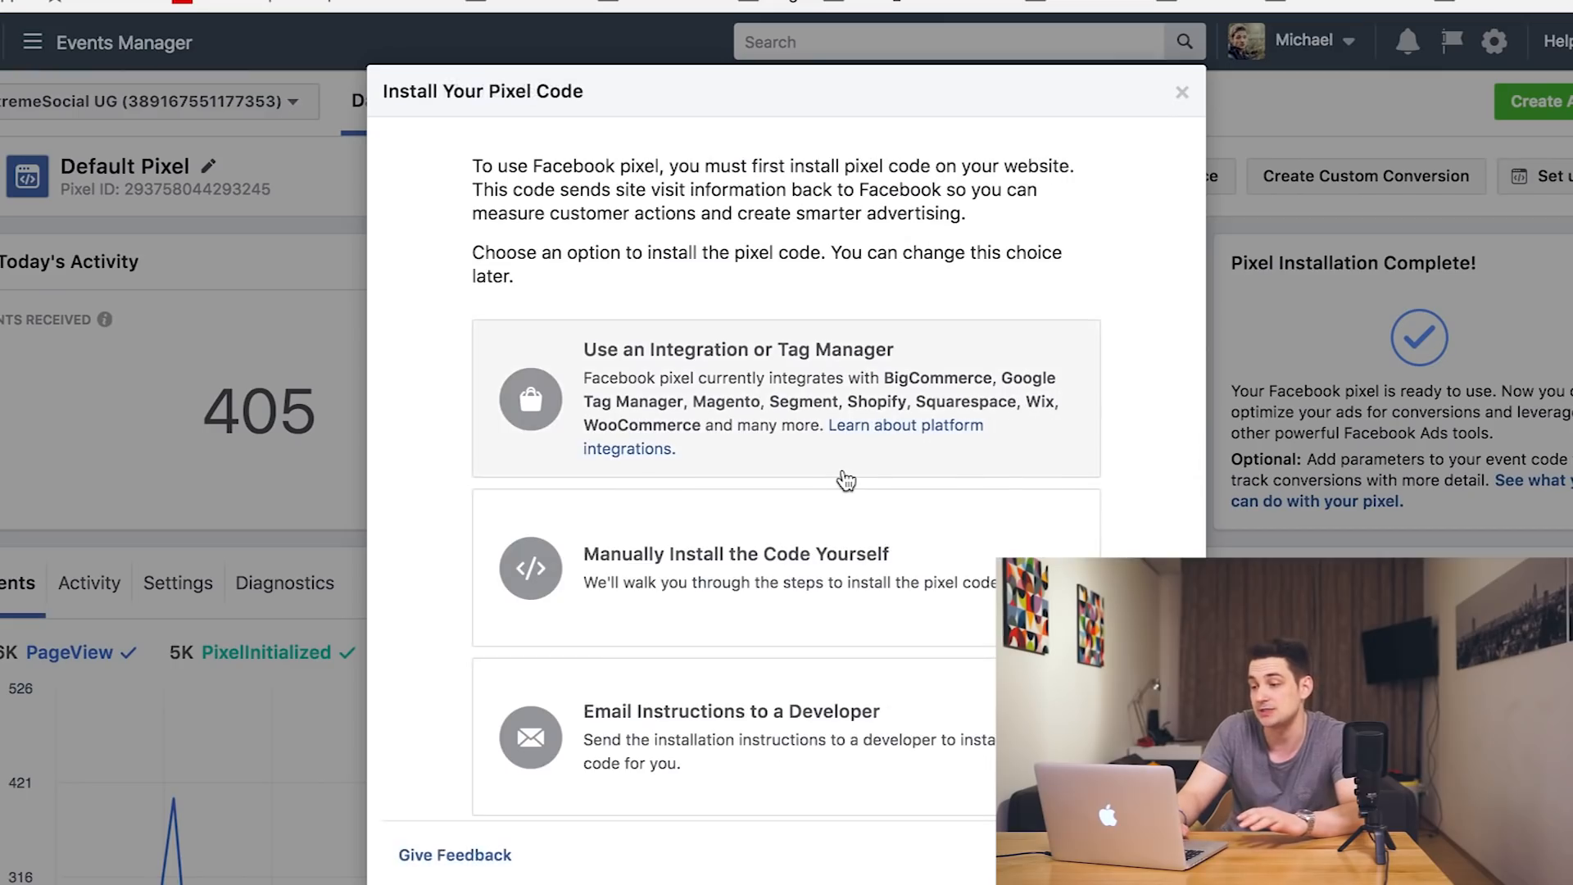
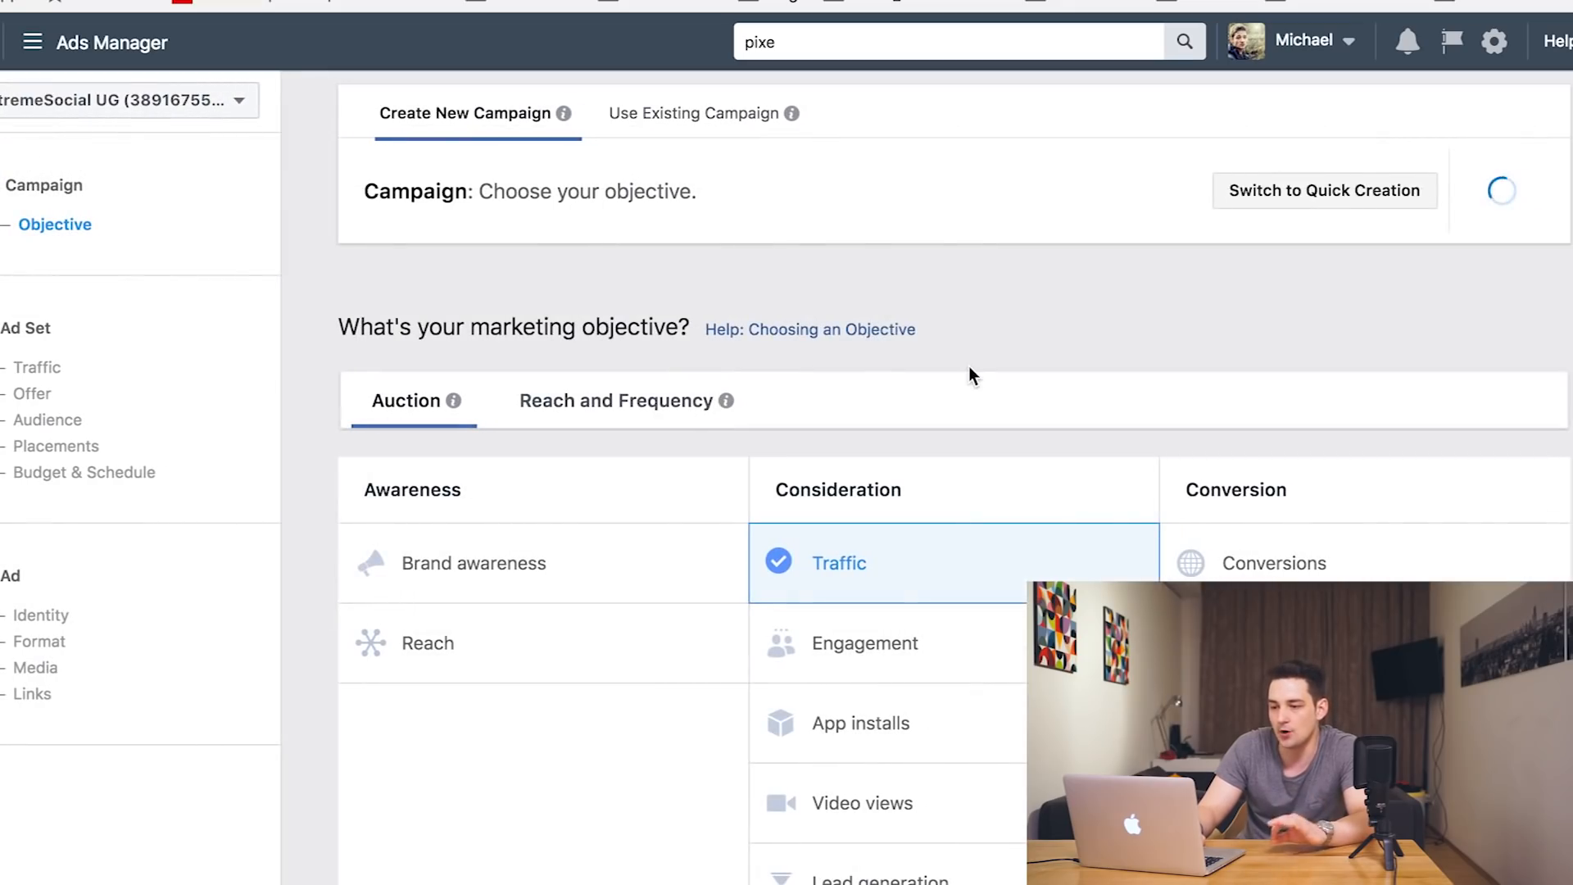
Review the marketing objectives available for a new campaign and the XtremeSocial home page with its free workshop offer.
scroll(969, 366, "down", 3)
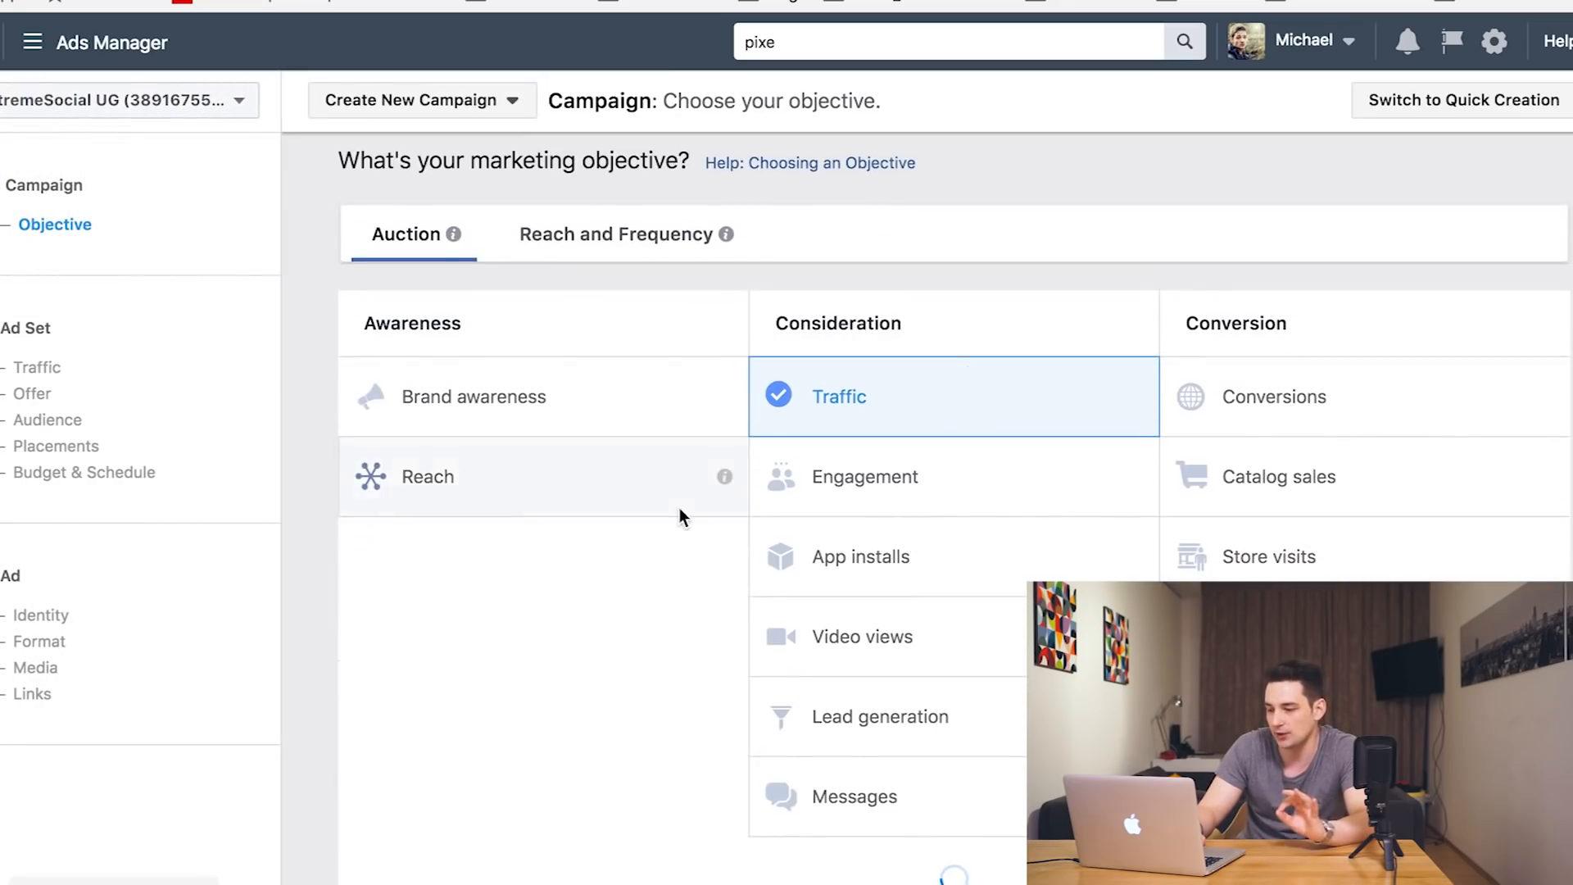
scroll(680, 517, "down", 2)
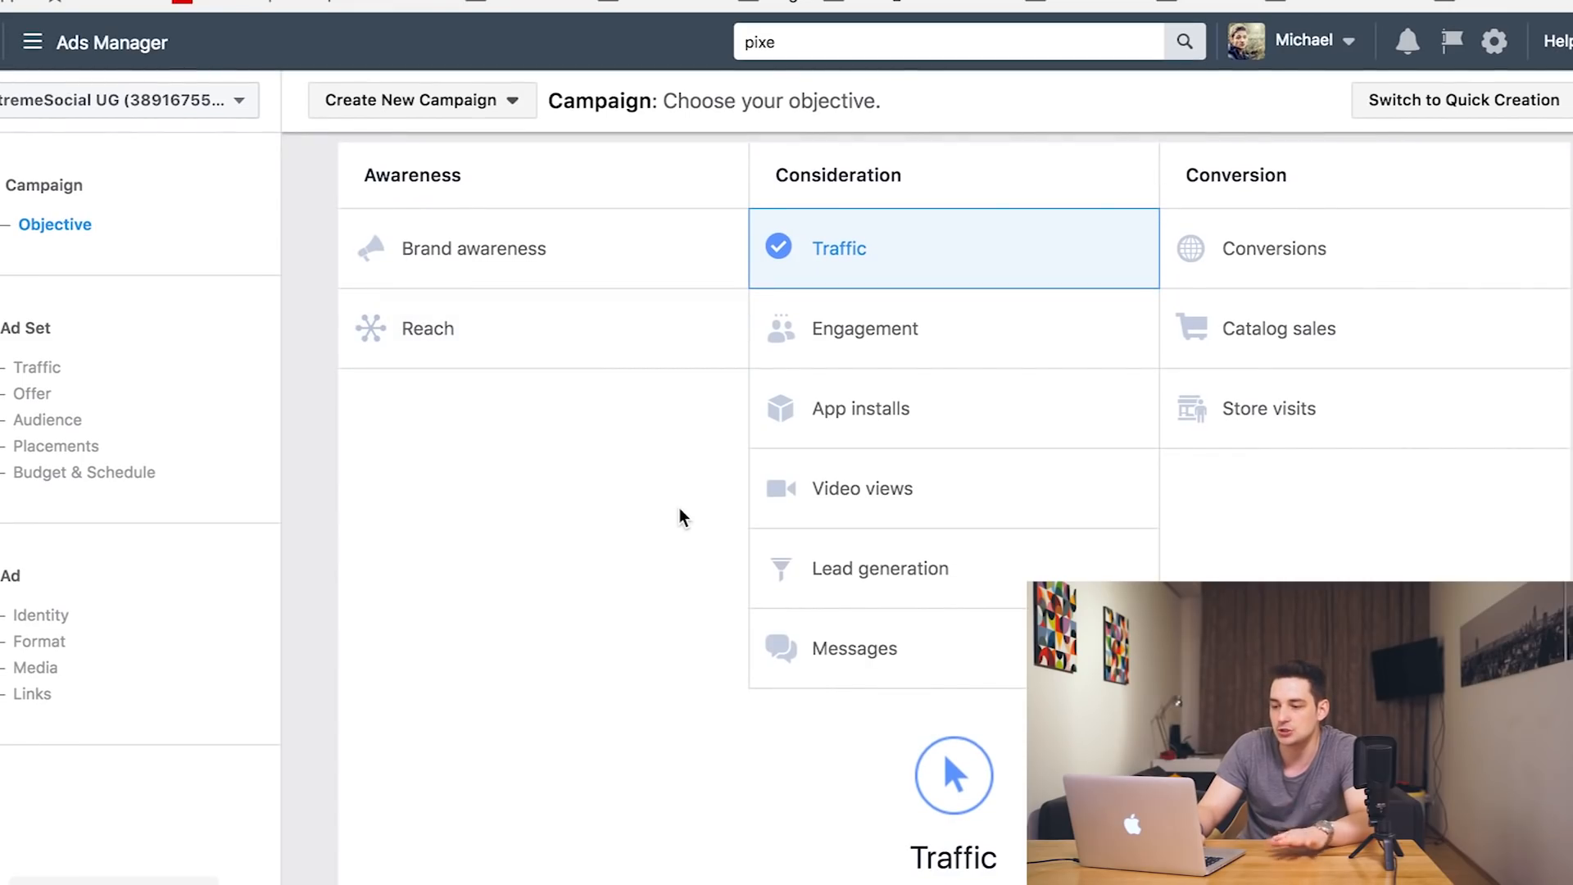
scroll(680, 512, "up", 2)
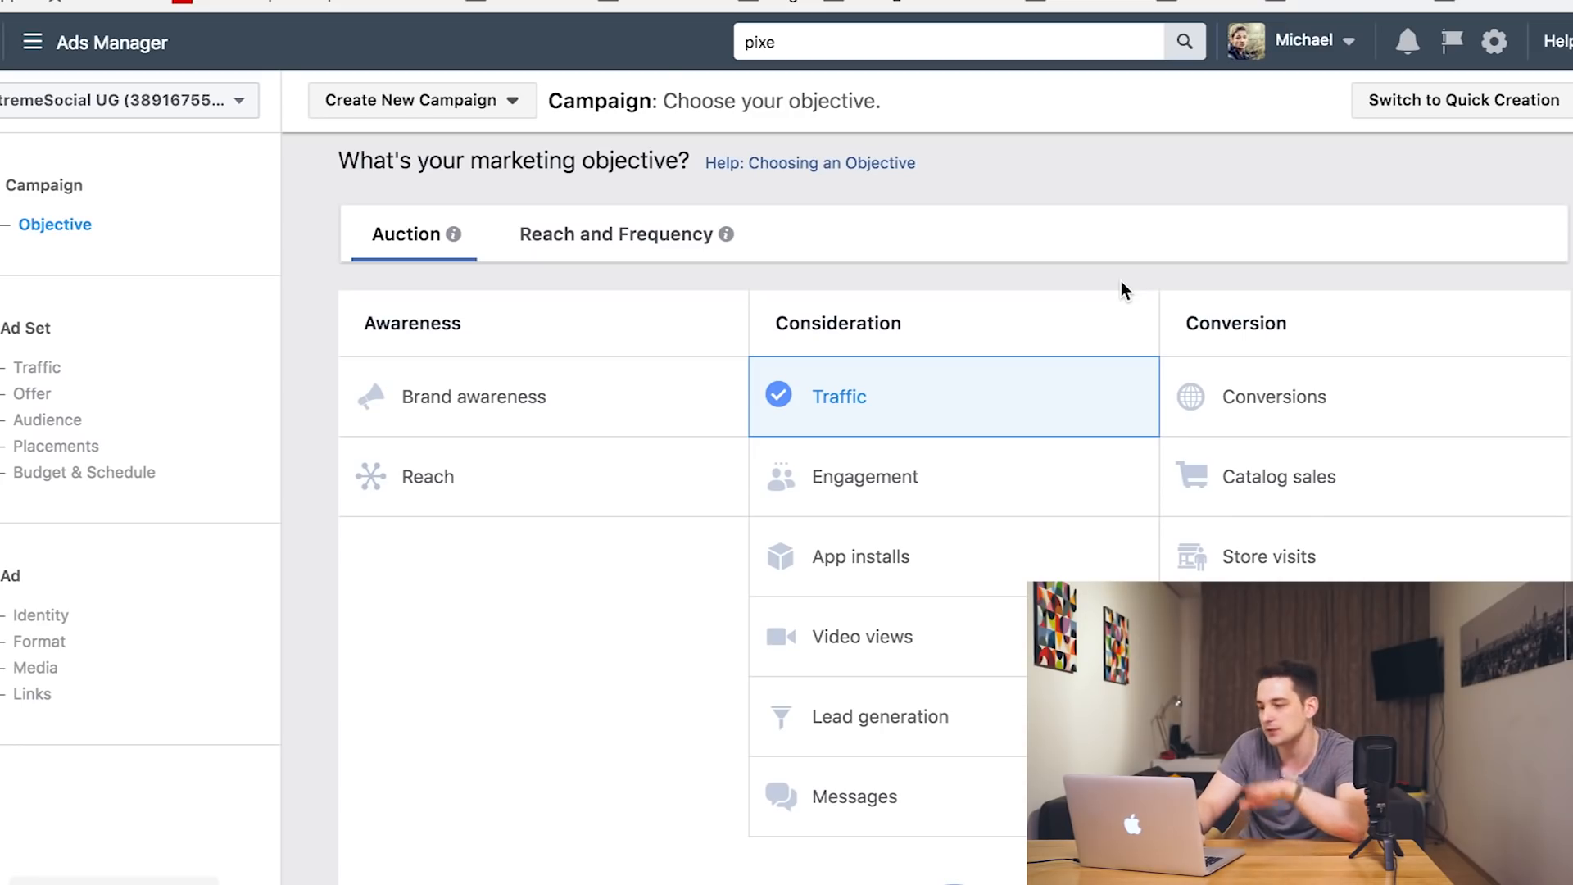
scroll(948, 810, "down", 2)
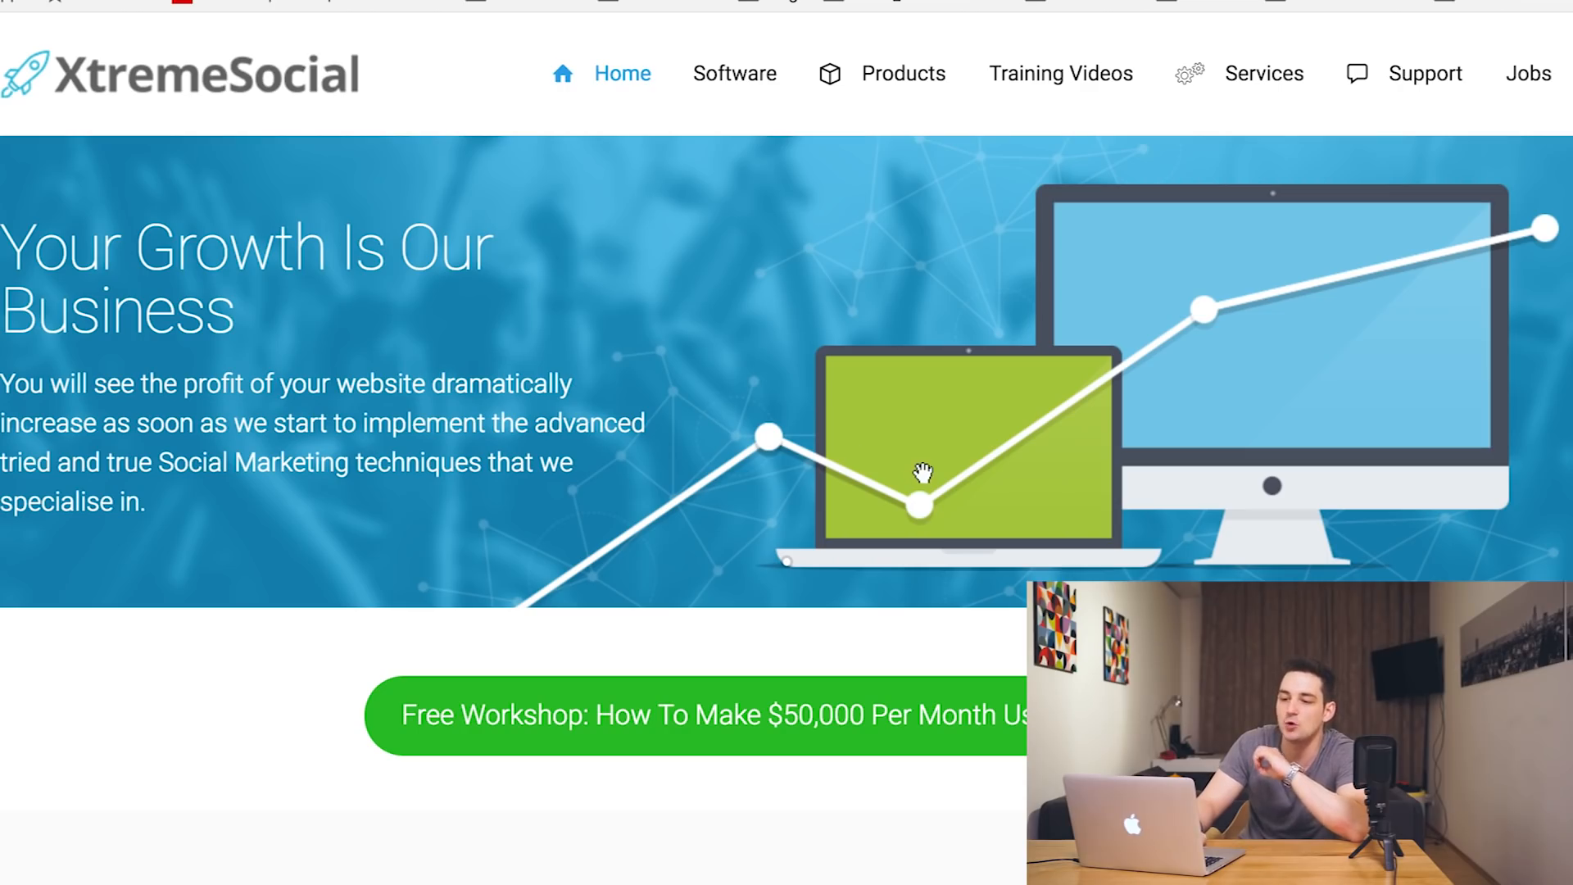
scroll(917, 471, "down", 2)
scroll(918, 471, "up", 2)
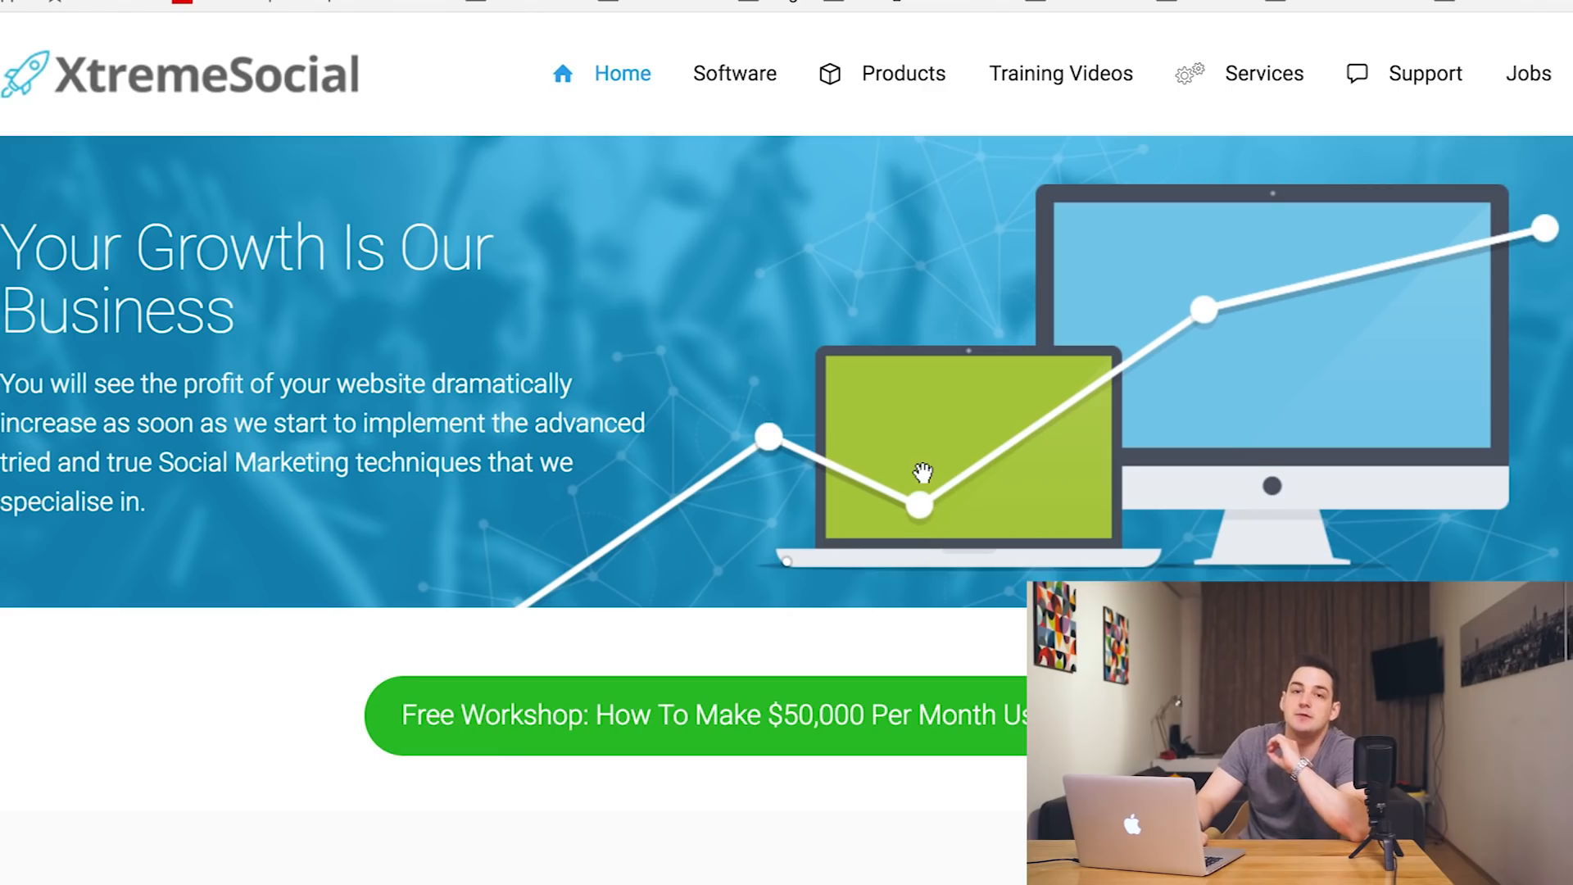
scroll(922, 473, "down", 3)
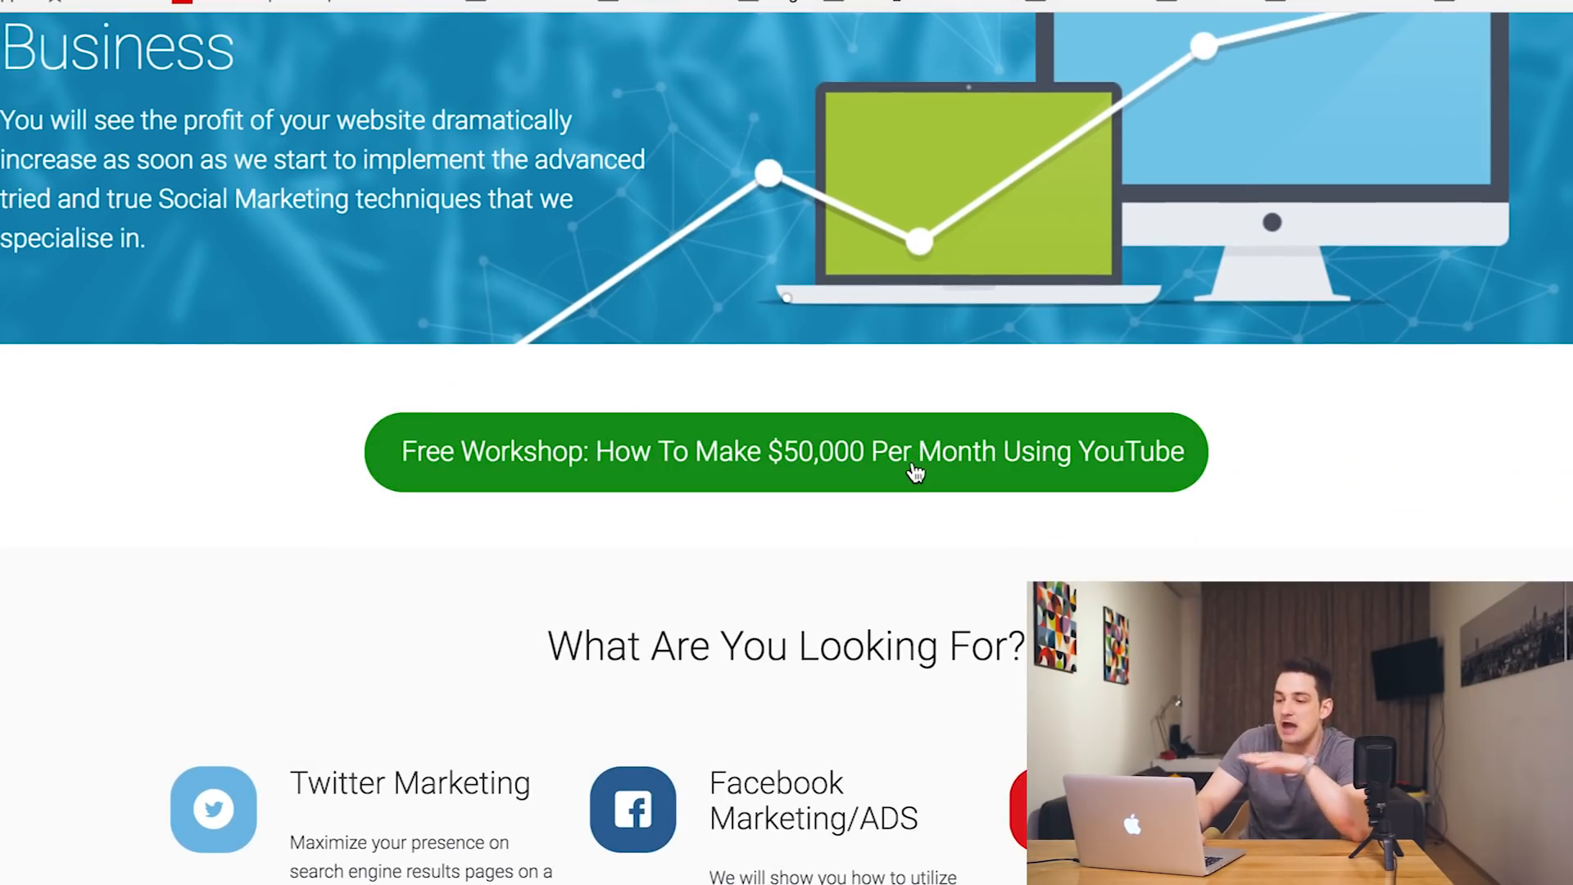
scroll(916, 473, "up", 3)
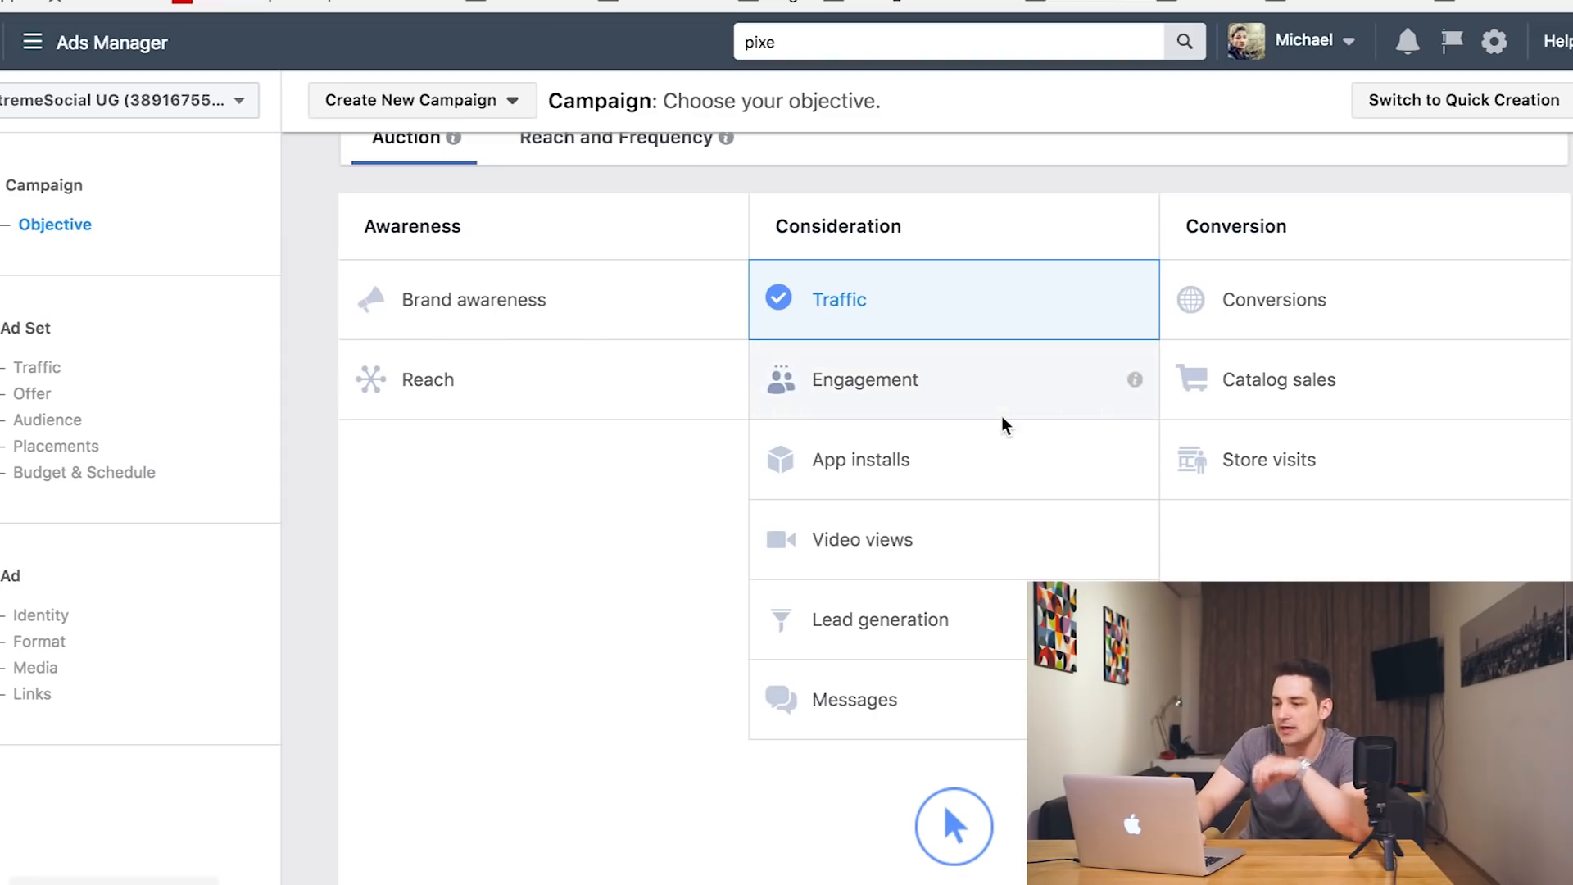
Choose the Conversions objective, name the campaign "Leads Caputre" and continue to the ad set settings.
left_click(1267, 296)
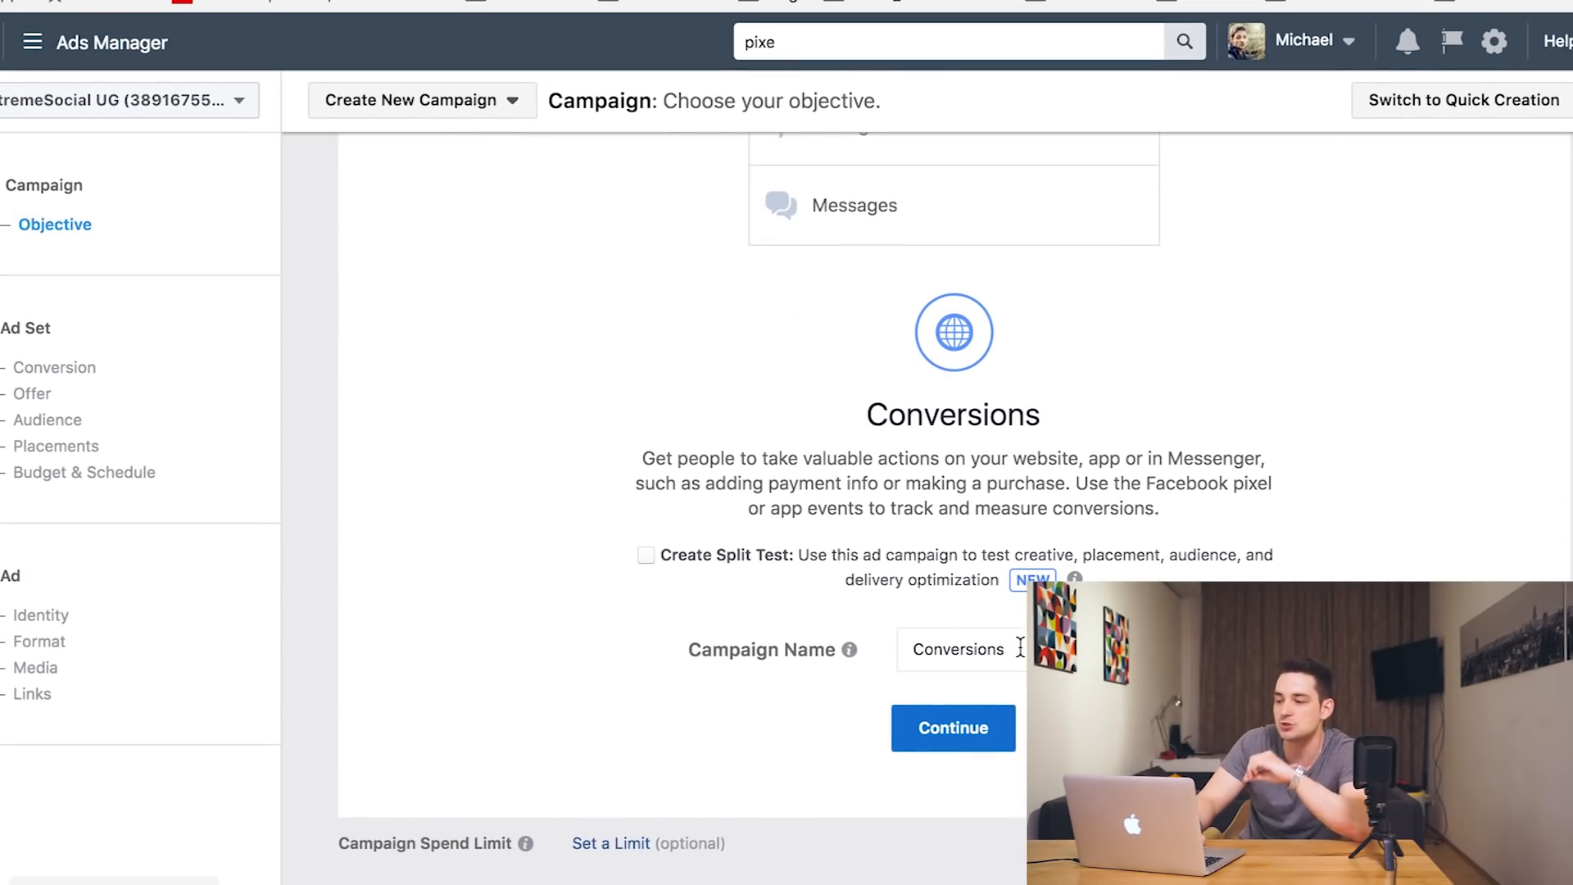
left_click_drag(1020, 648, 857, 643)
left_click(548, 575)
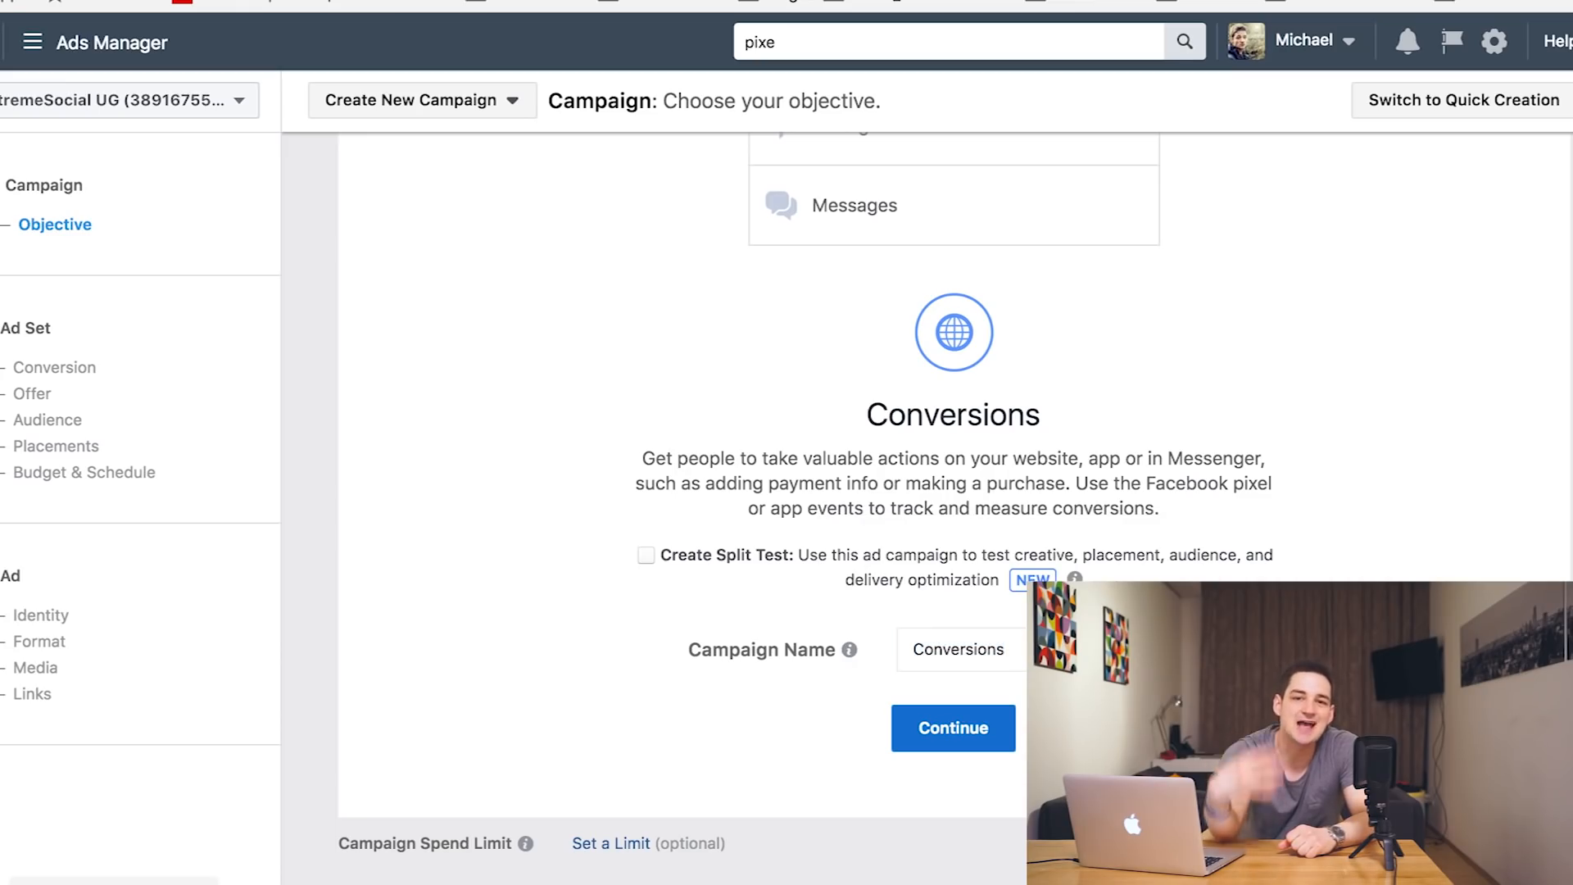
left_click_drag(1016, 649, 814, 648)
type("Le")
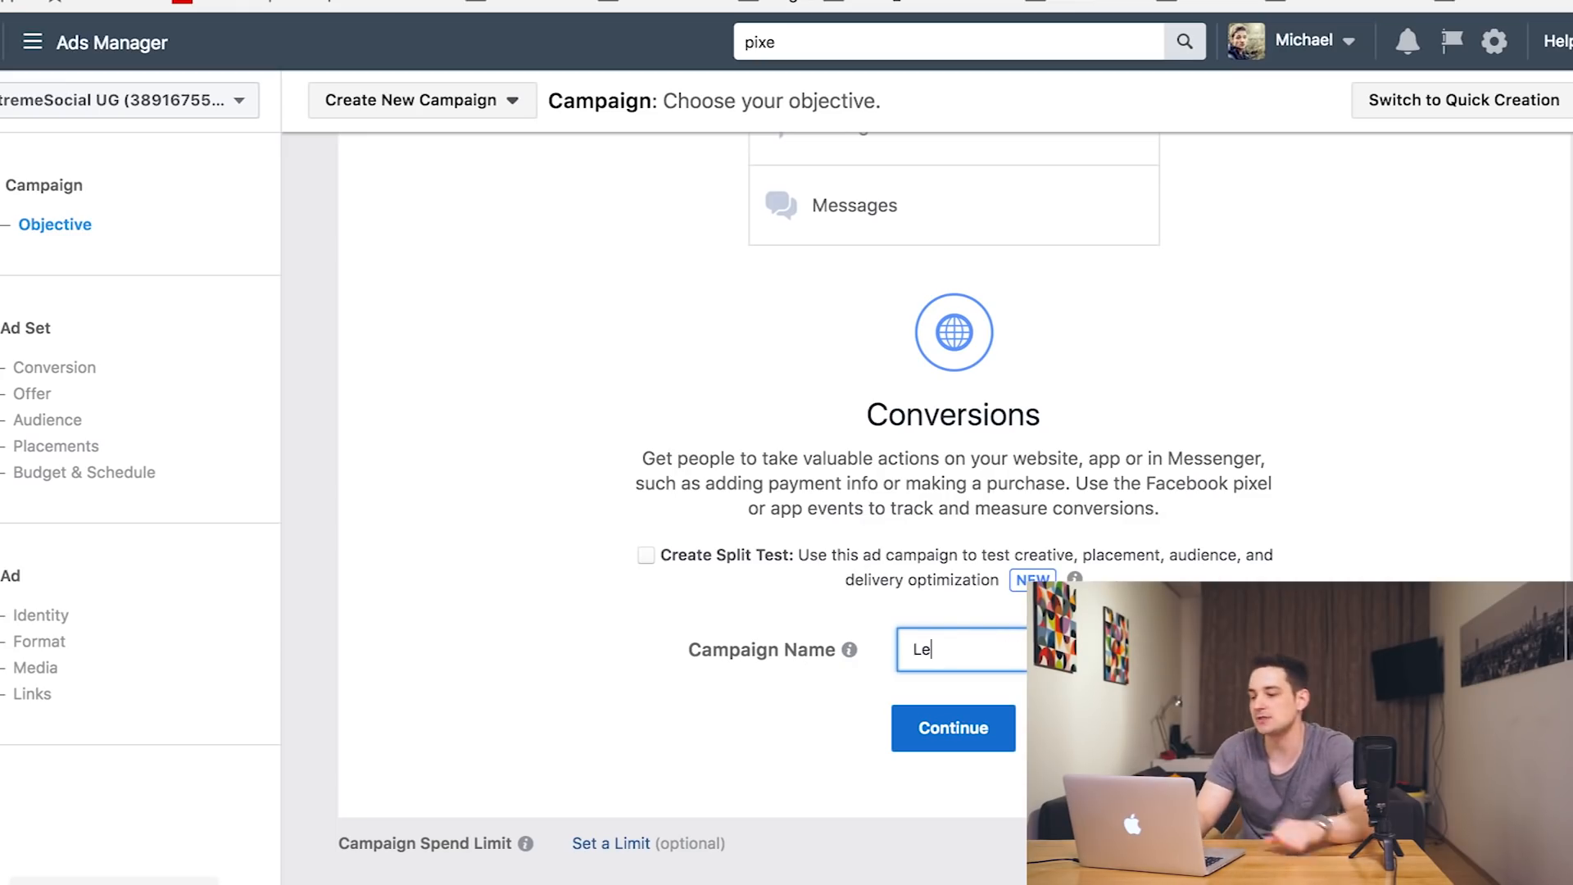
type("ads Caputr")
key("BackSpace")
type("e")
key("BackSpace")
key("BackSpace")
type("re")
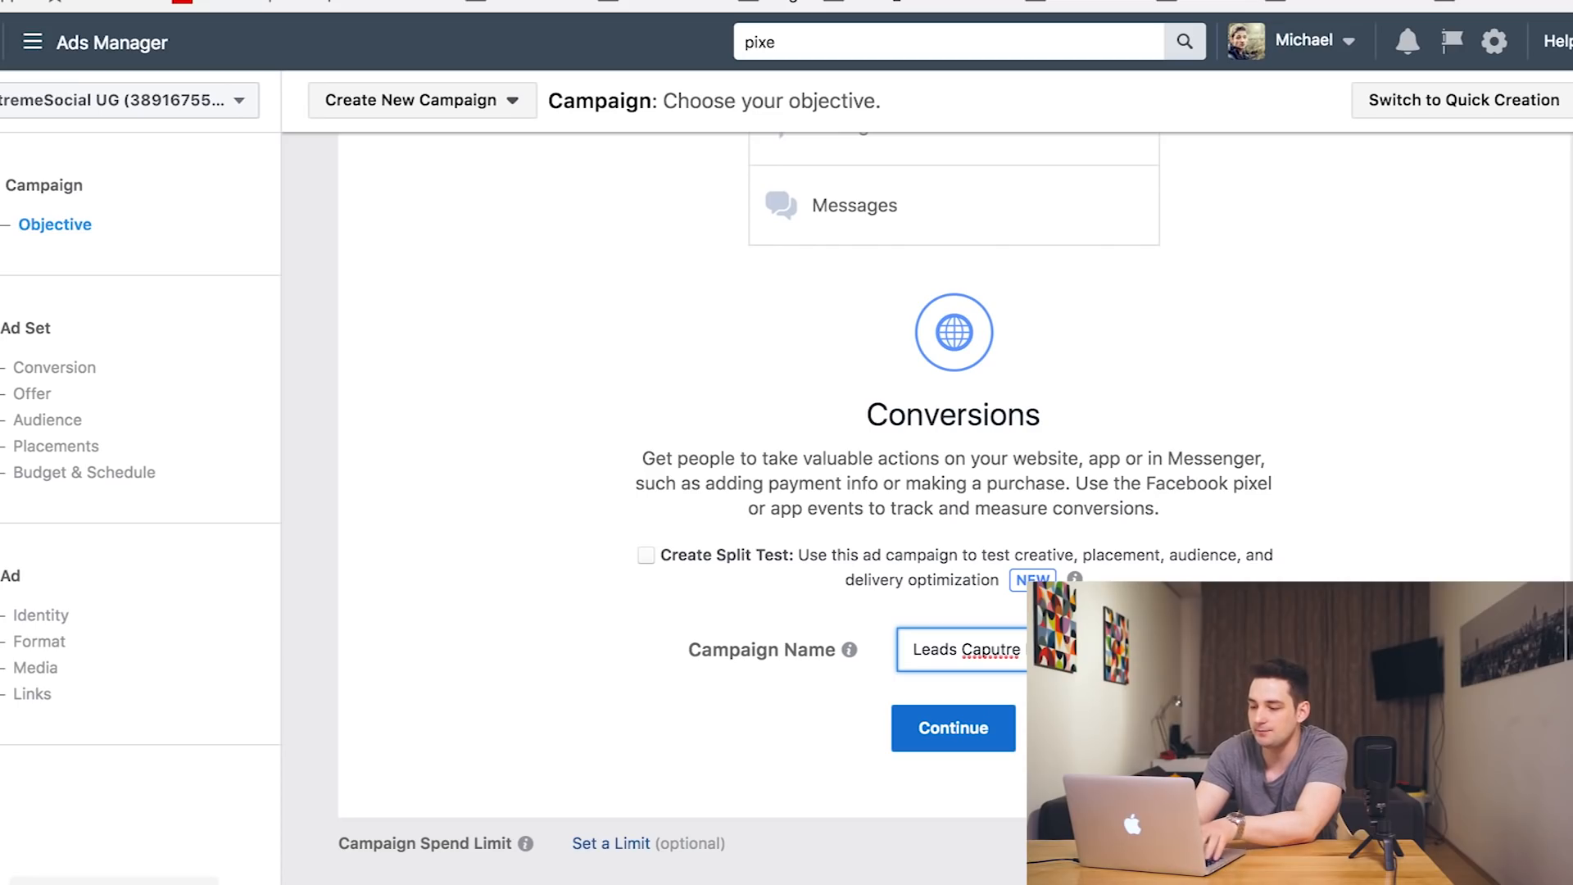
left_click(950, 727)
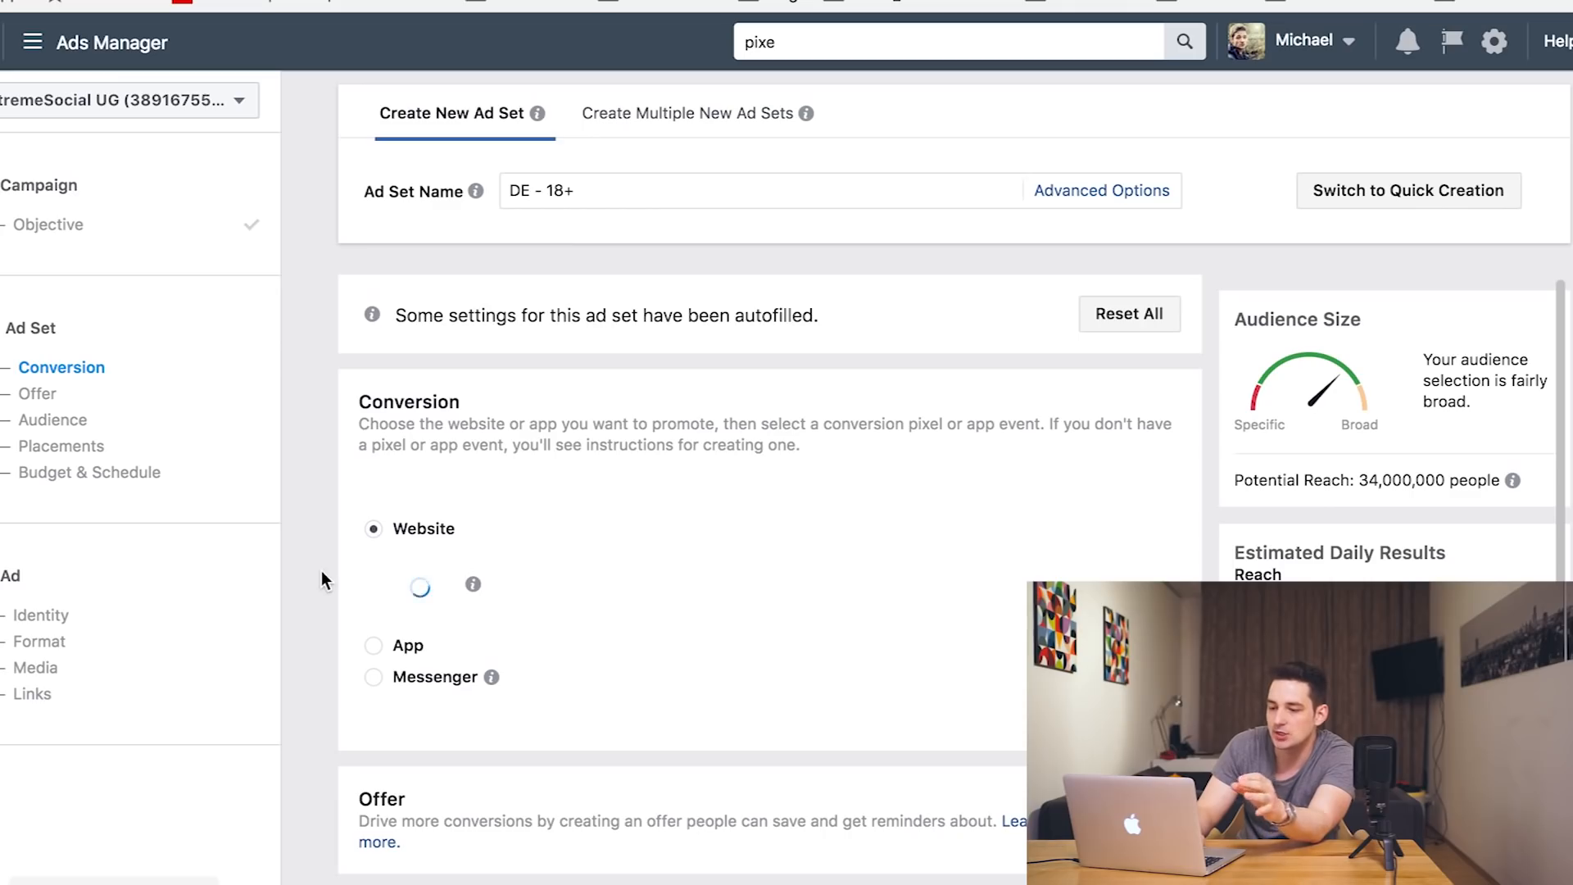
Replace Germany with Reno, Nevada, United States as the audience location and check the city's radius options.
scroll(321, 570, "down", 2)
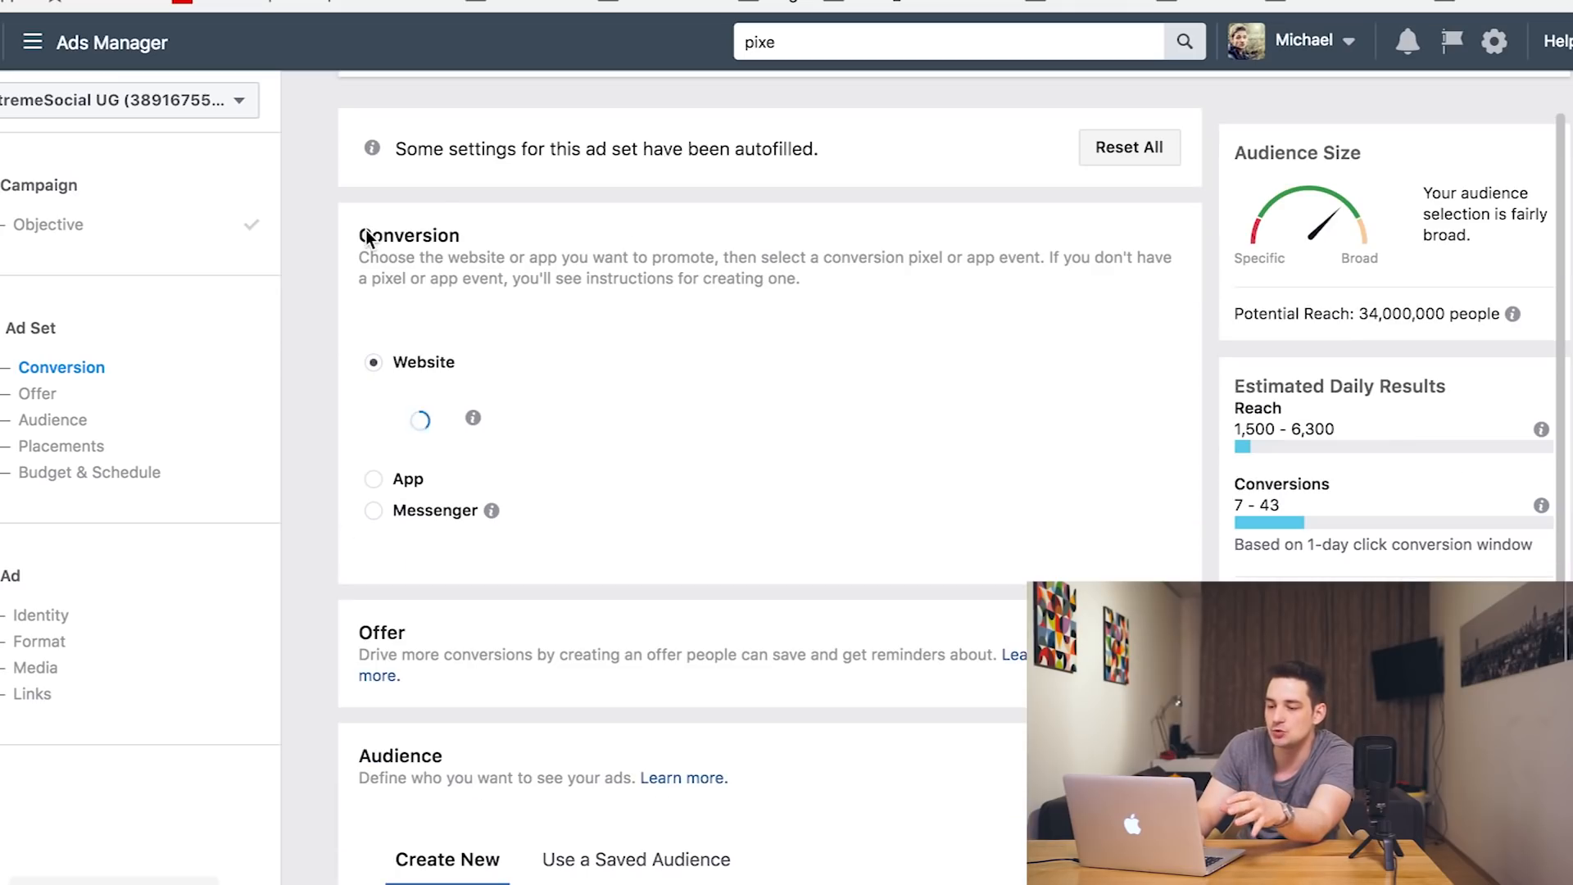
scroll(365, 230, "down", 1)
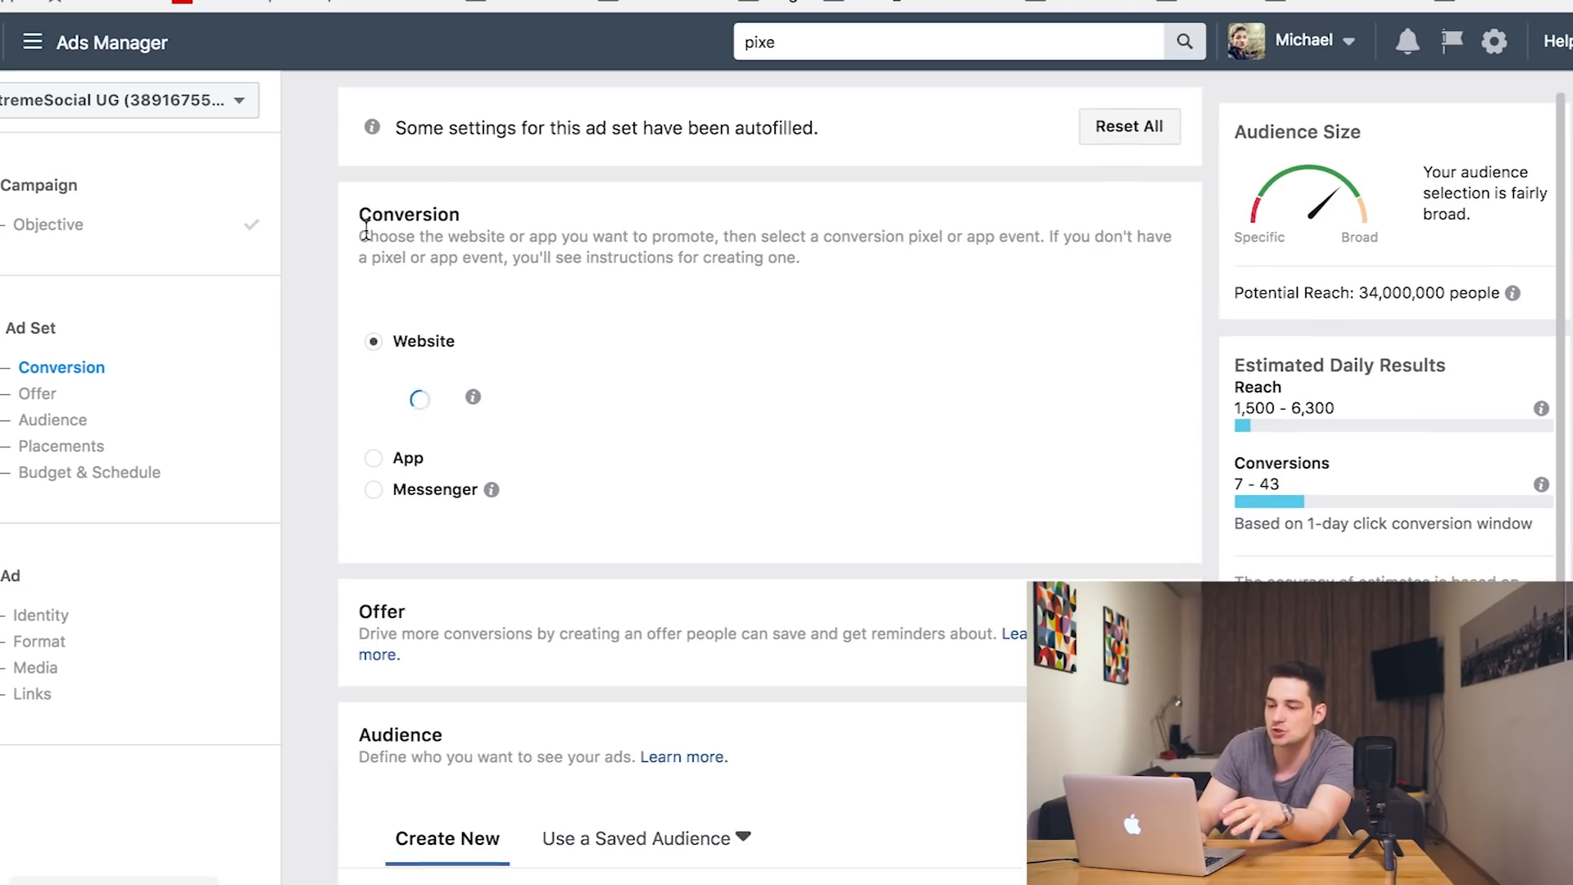
scroll(365, 230, "up", 1)
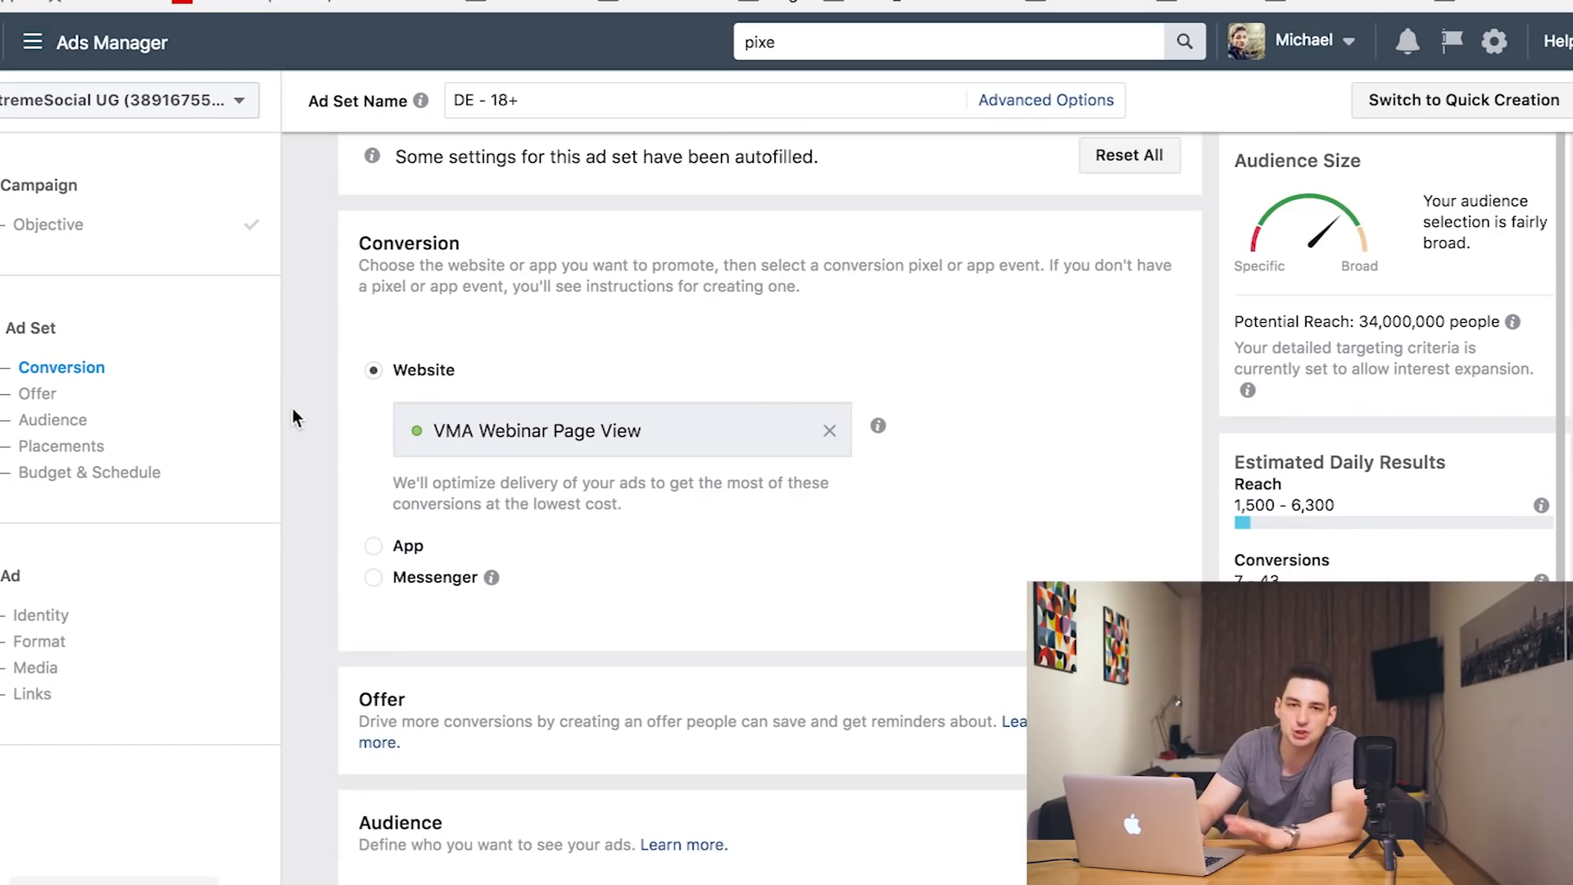
scroll(317, 474, "down", 2)
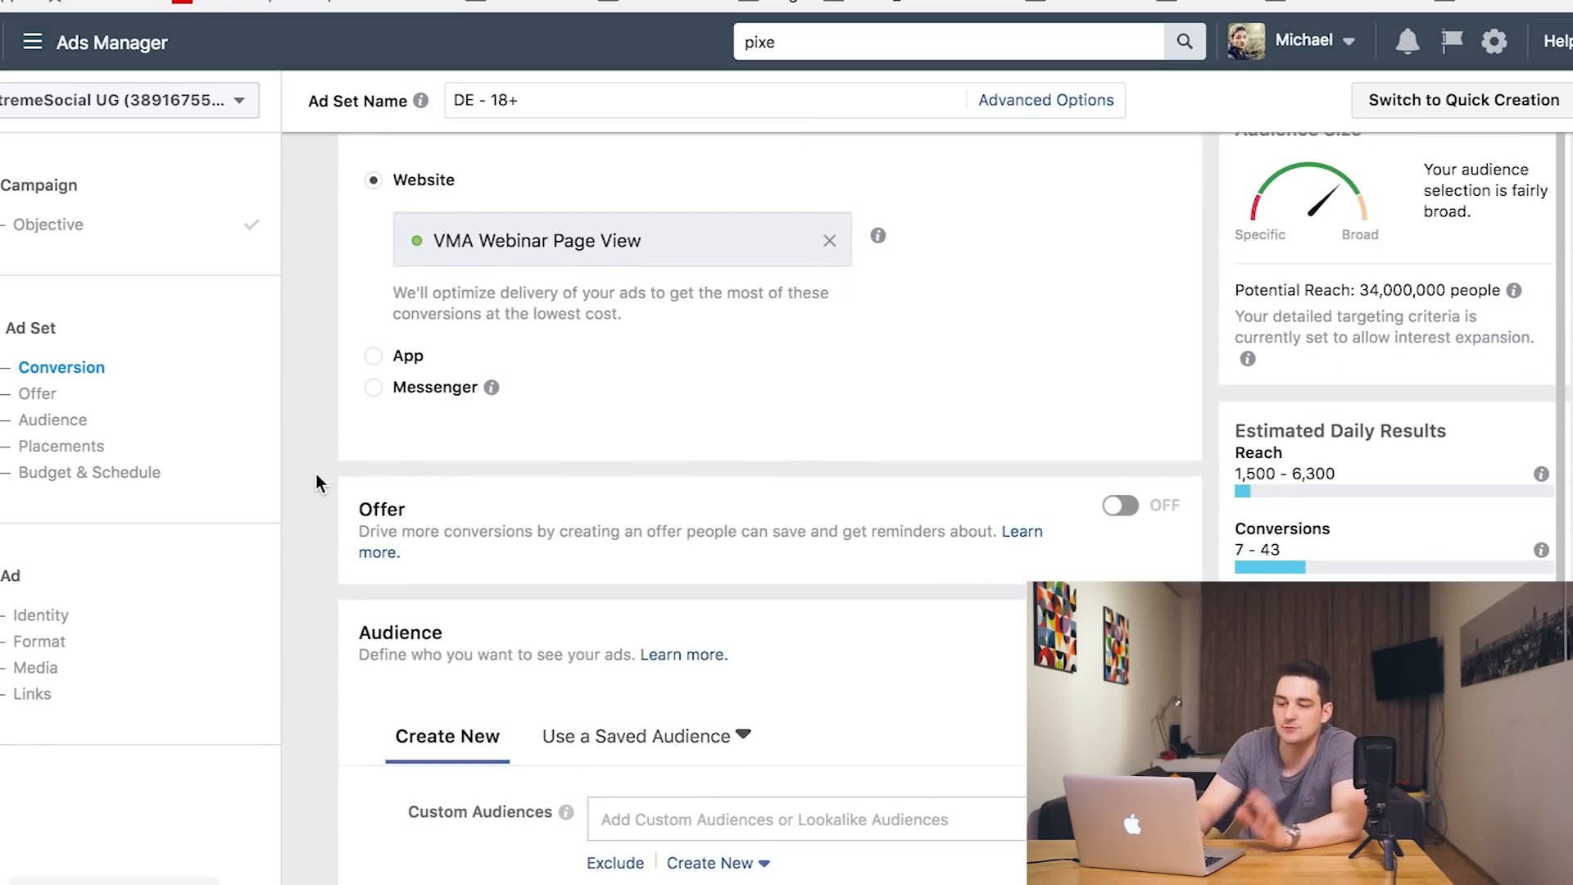
scroll(317, 474, "down", 7)
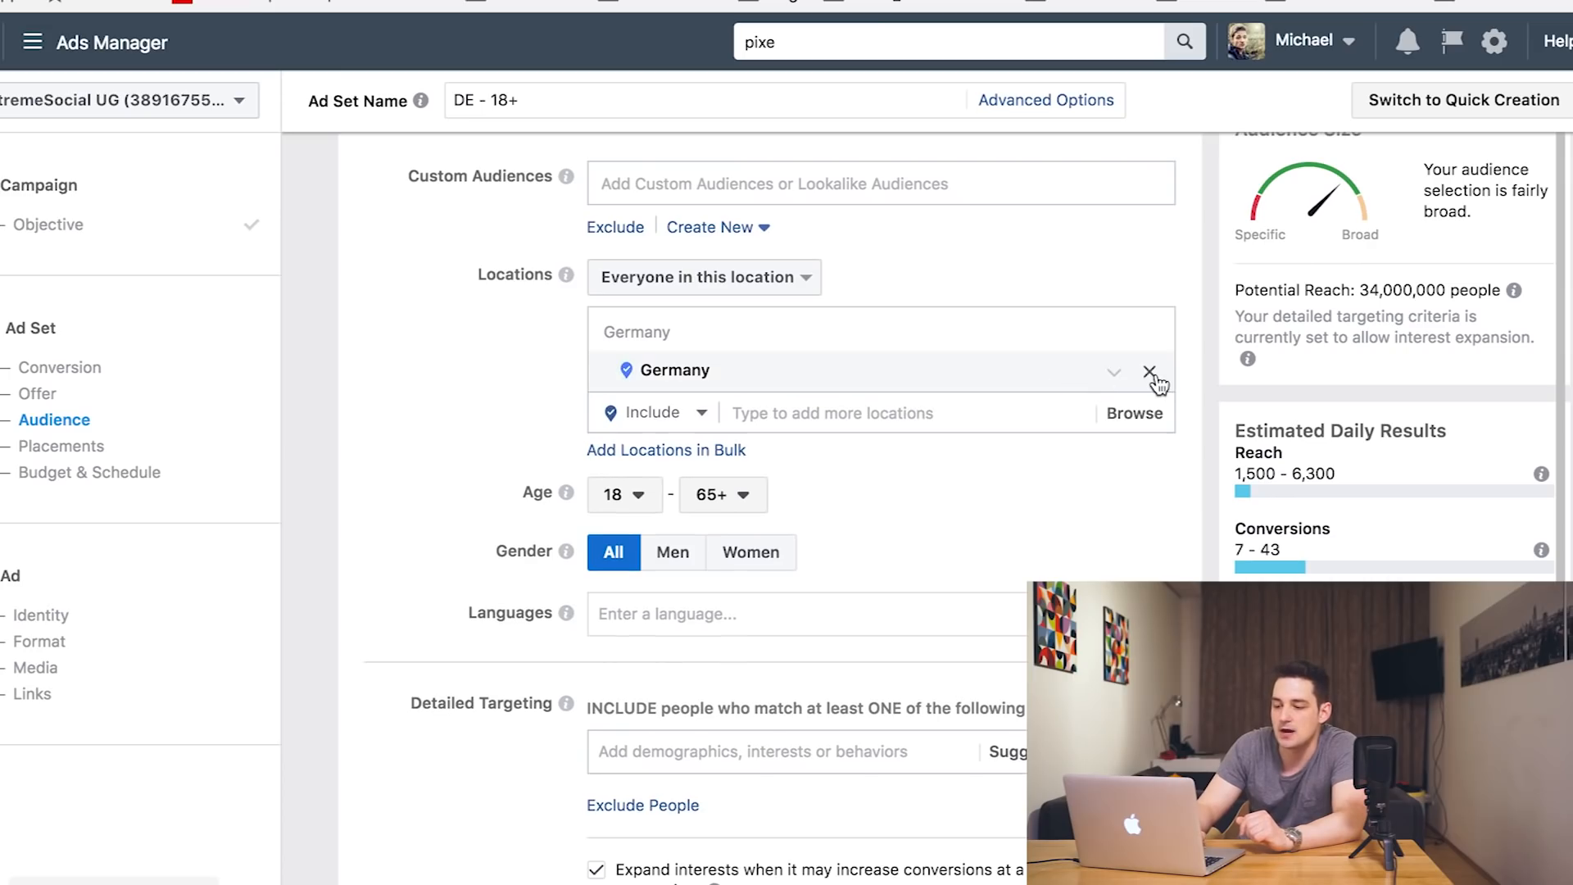
left_click(1150, 372)
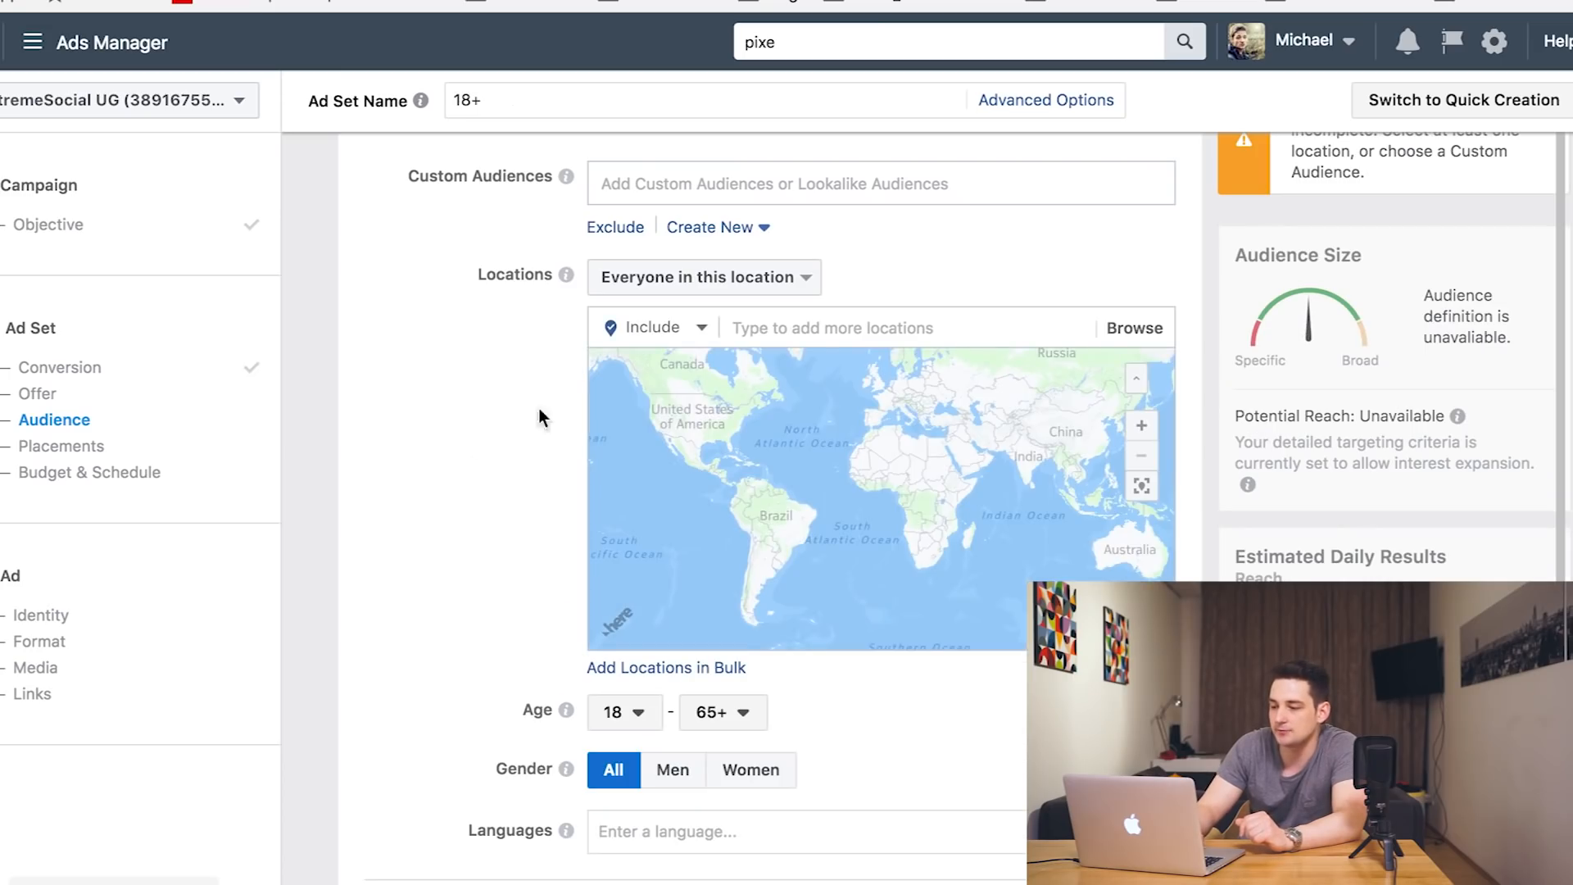
left_click(780, 326)
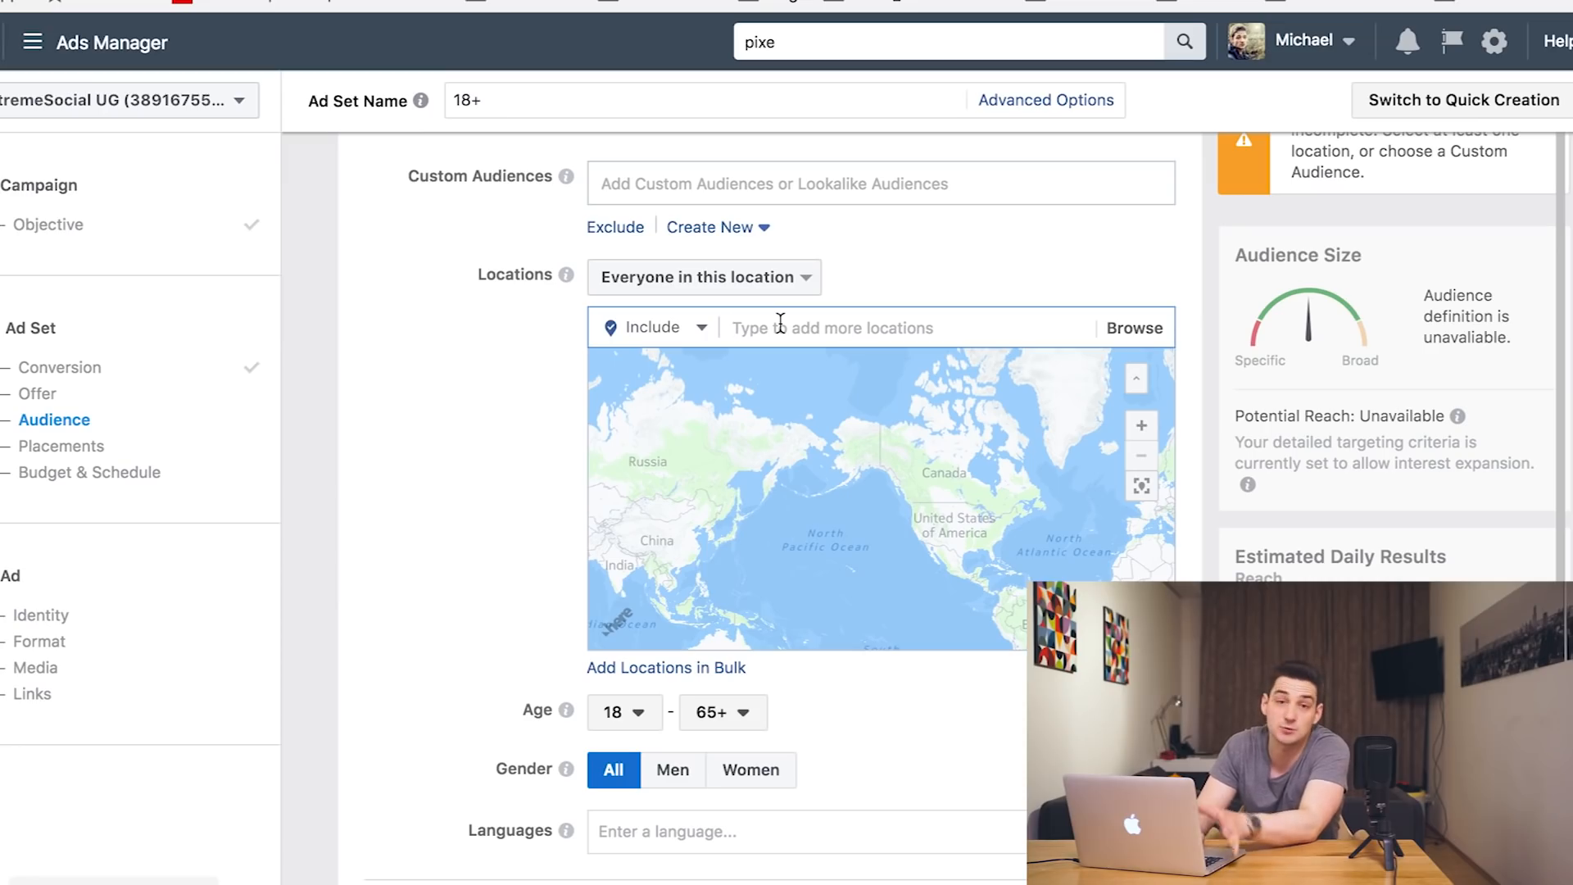
type("reno")
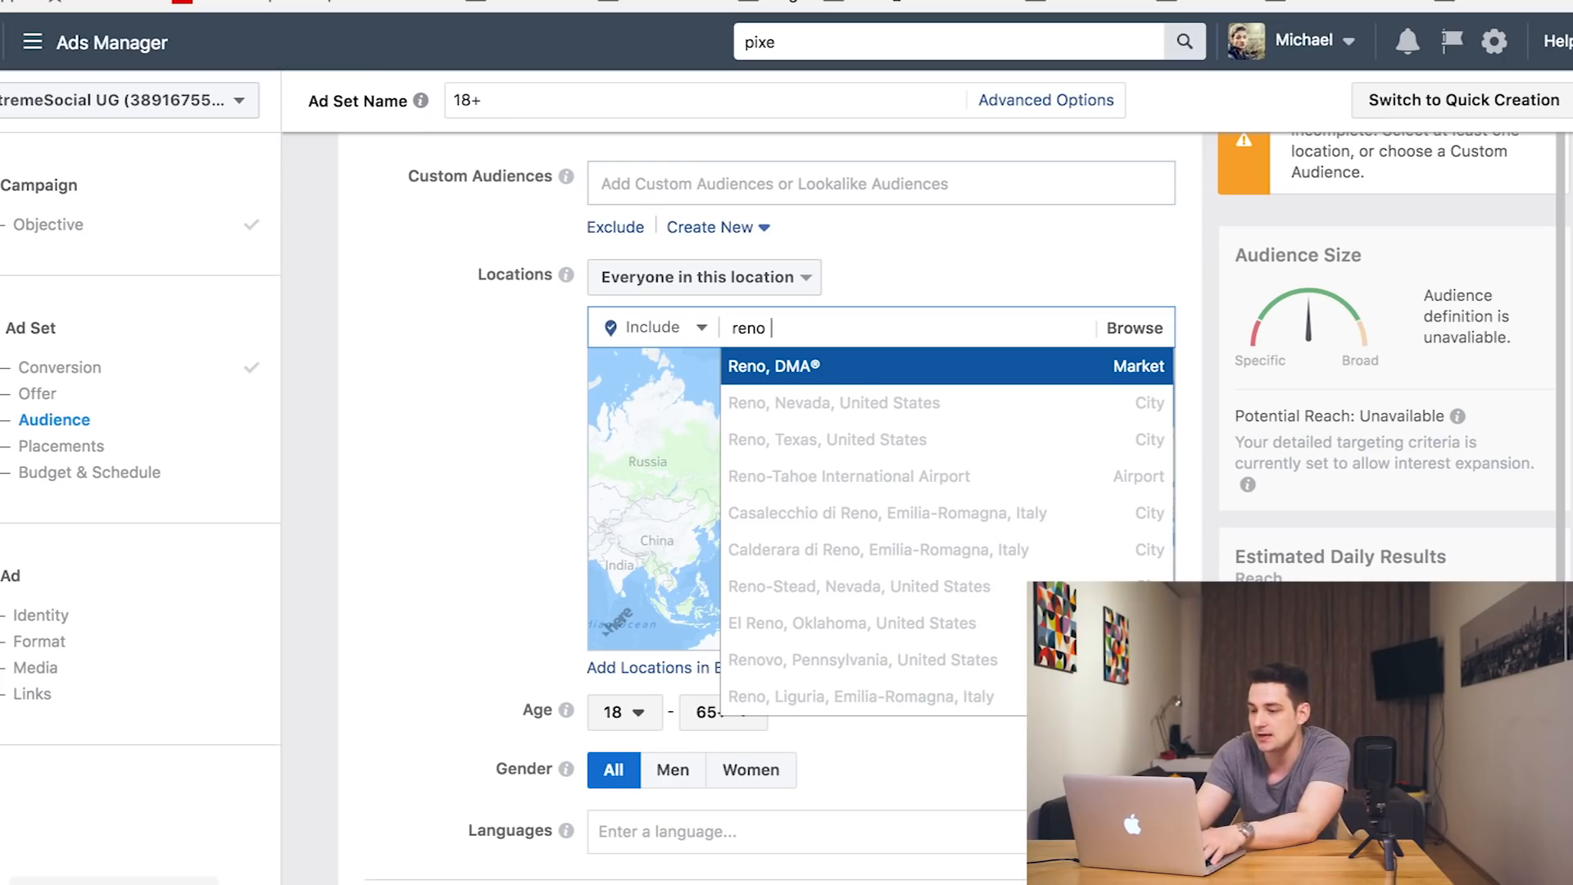
key("Return")
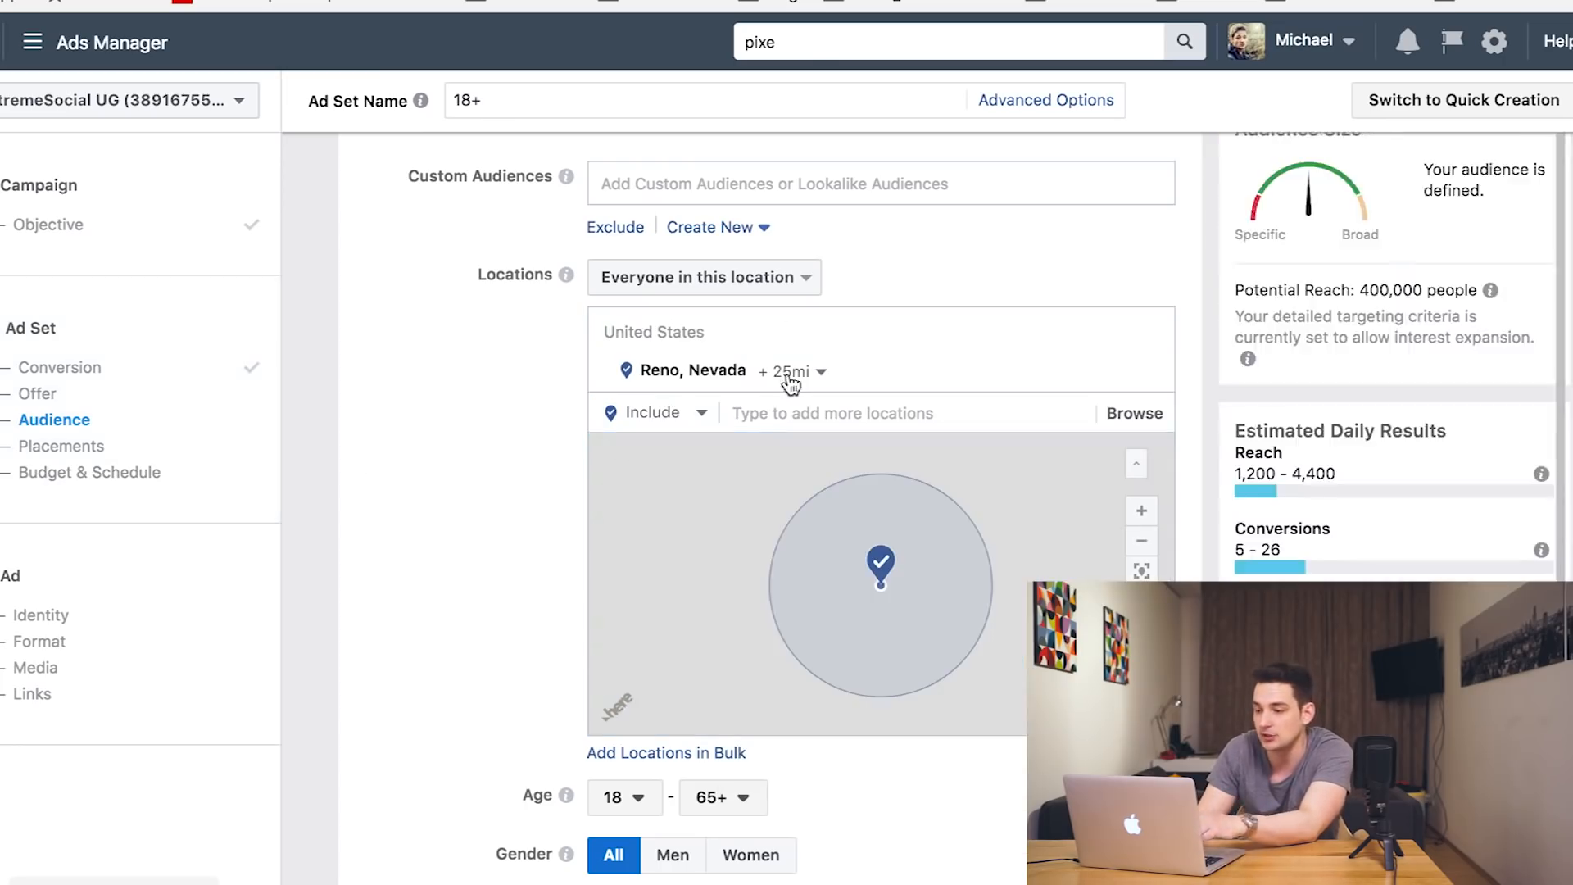
left_click(805, 371)
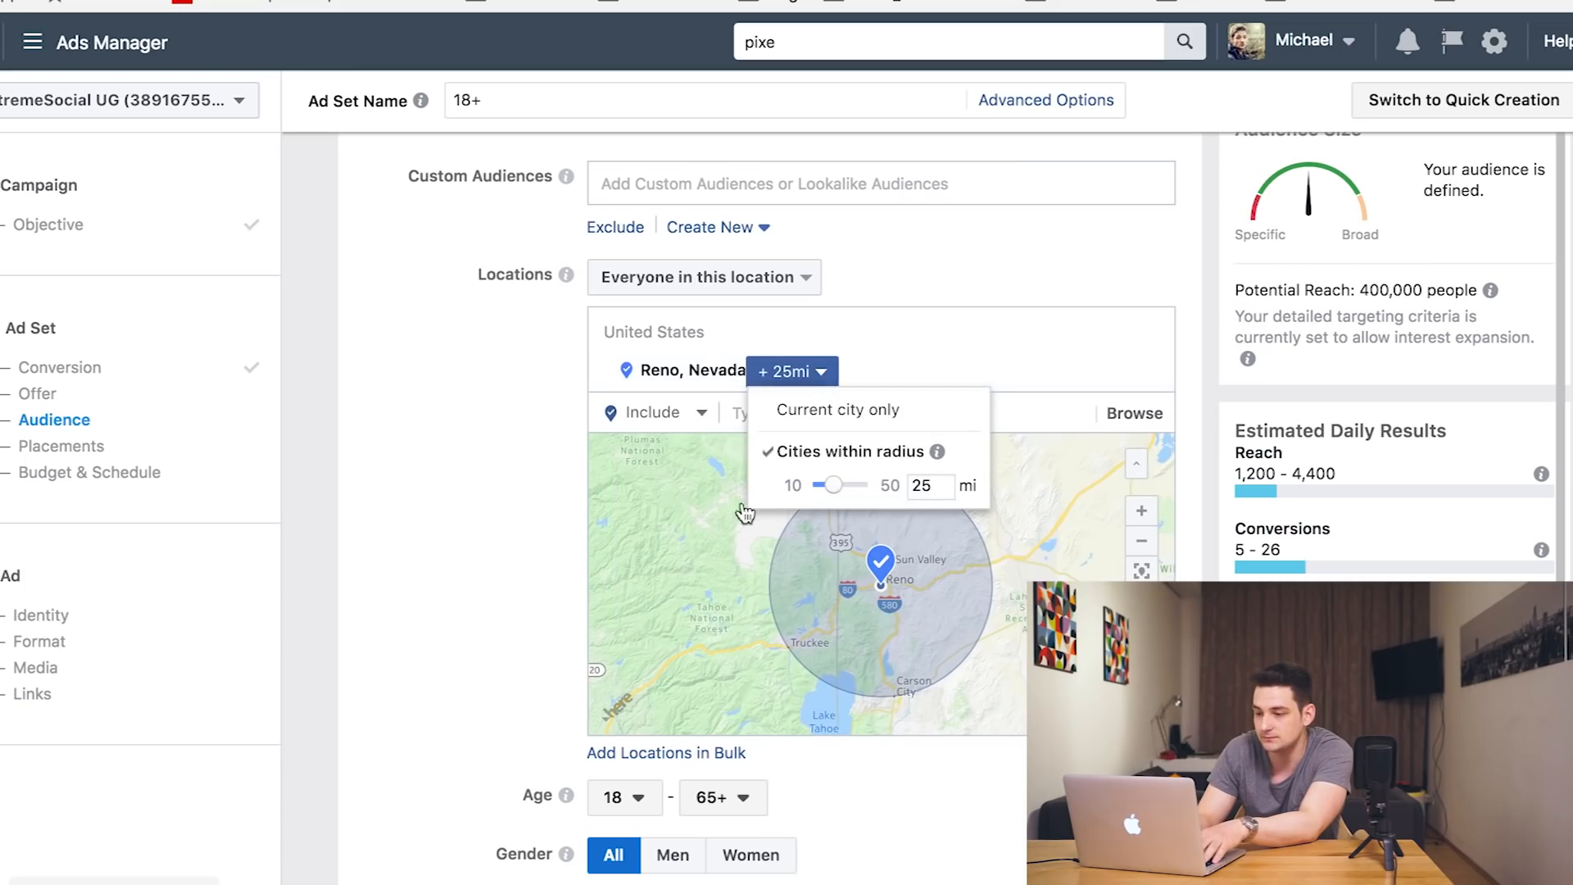
left_click(493, 566)
Set the audience's minimum age to 30, leaving the maximum at 65+.
scroll(493, 566, "down", 5)
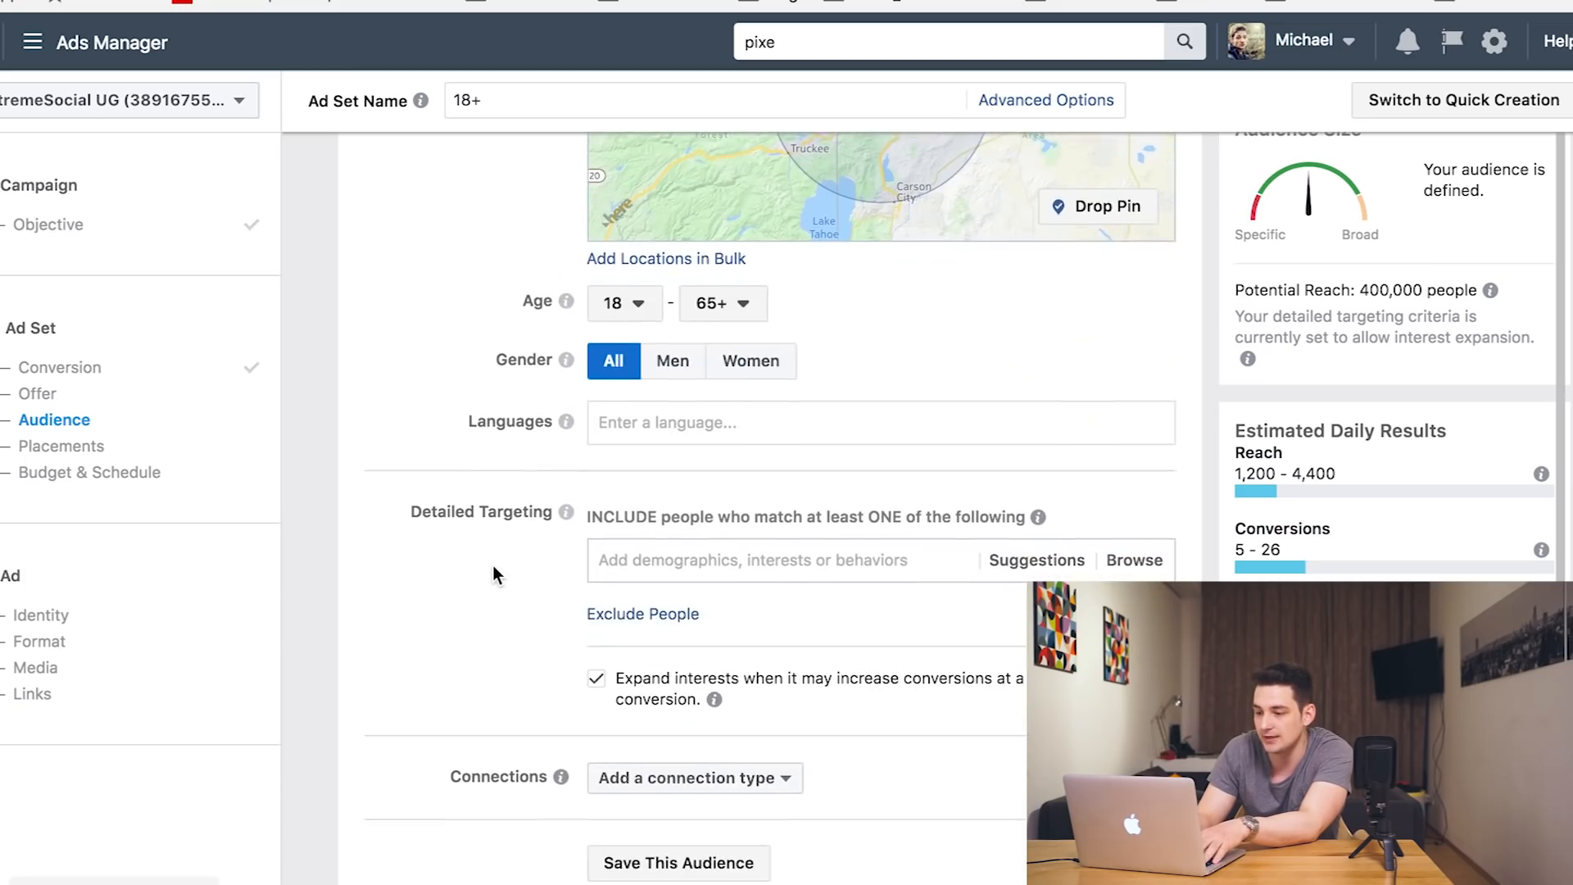
left_click(633, 312)
scroll(620, 498, "down", 3)
scroll(620, 497, "down", 3)
scroll(620, 498, "up", 3)
scroll(620, 498, "down", 1)
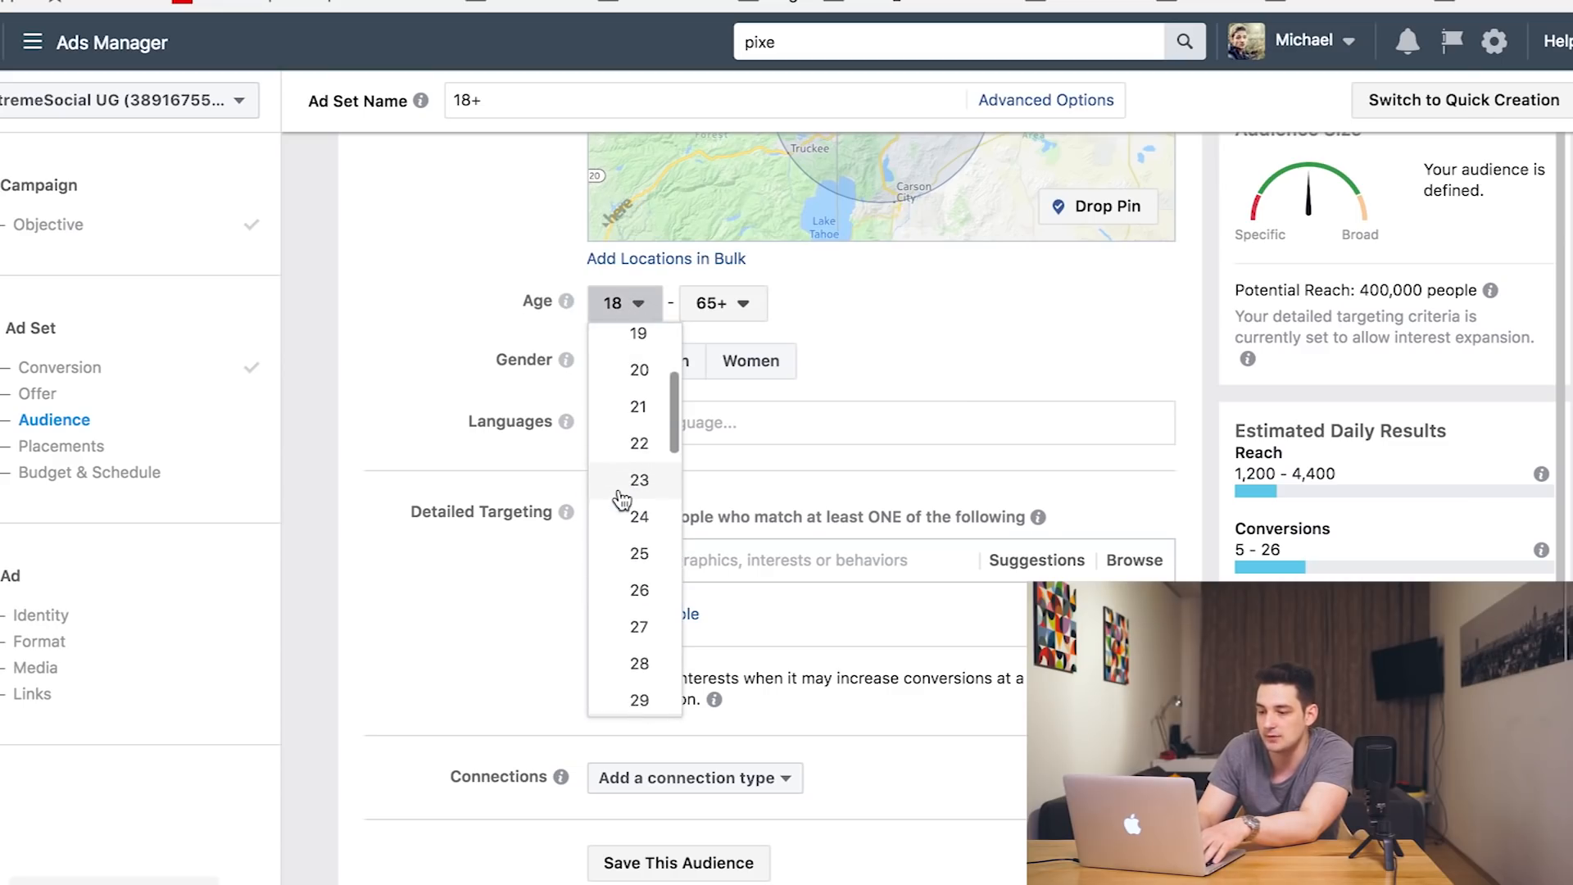
scroll(637, 547, "down", 5)
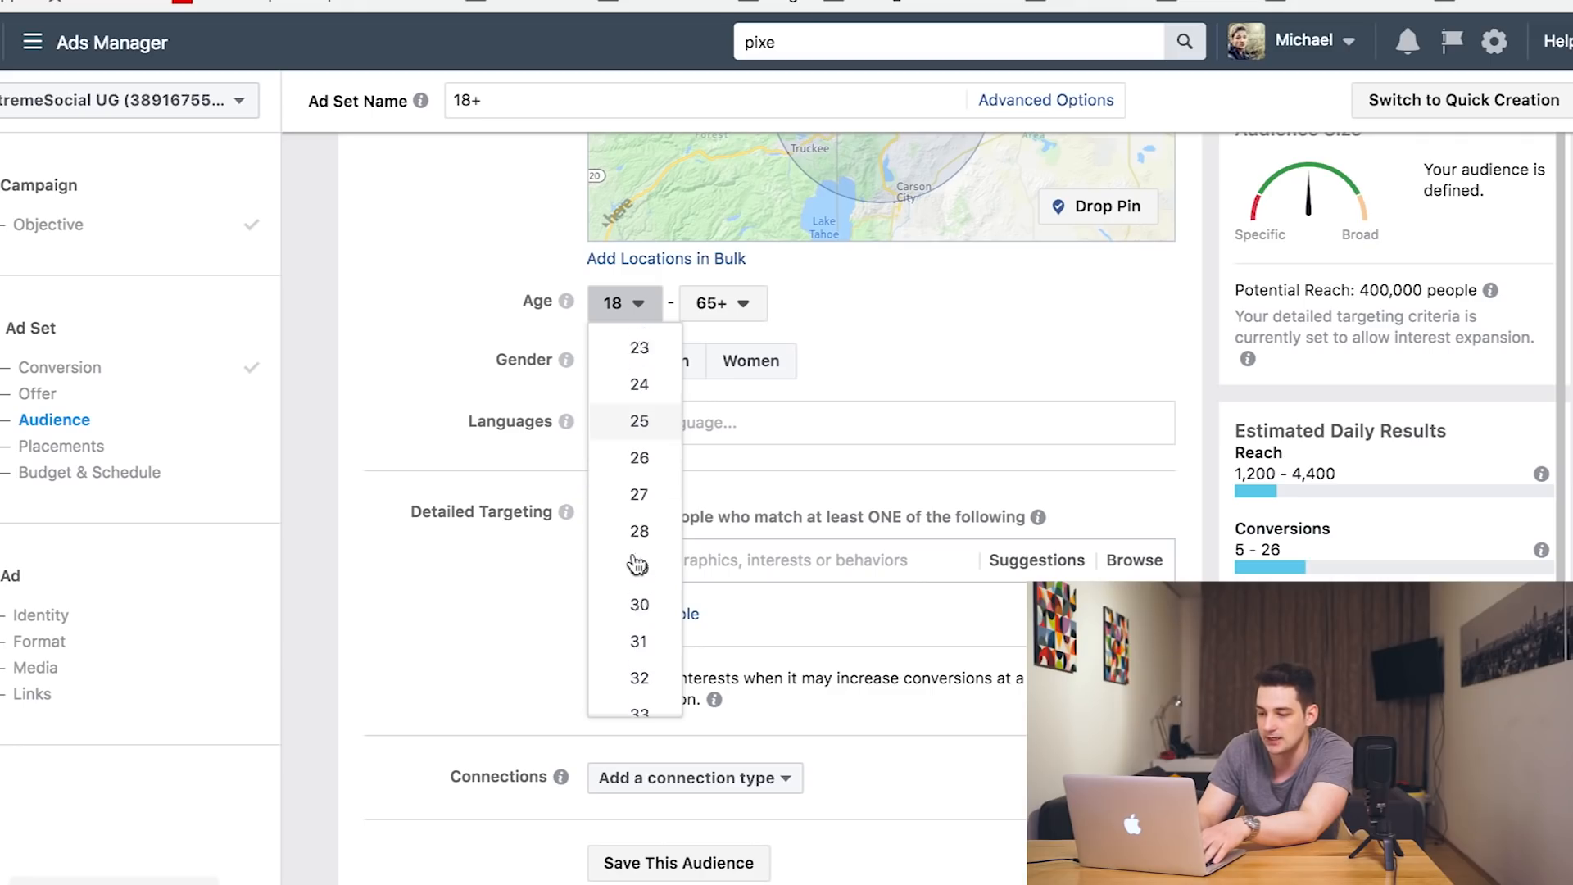
left_click(639, 498)
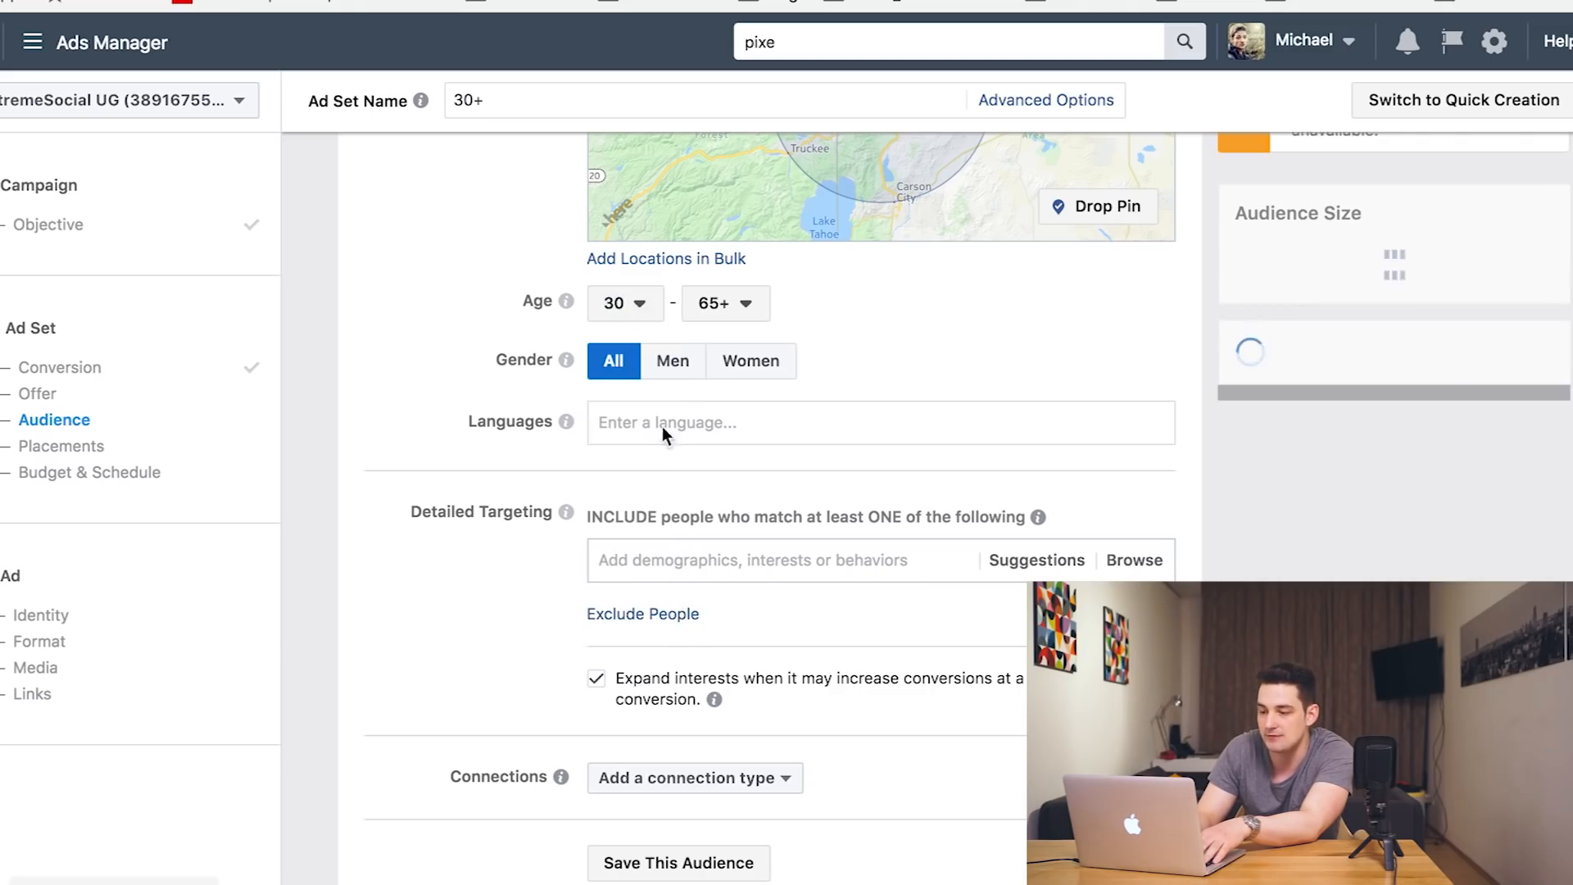
left_click(723, 304)
left_click(465, 464)
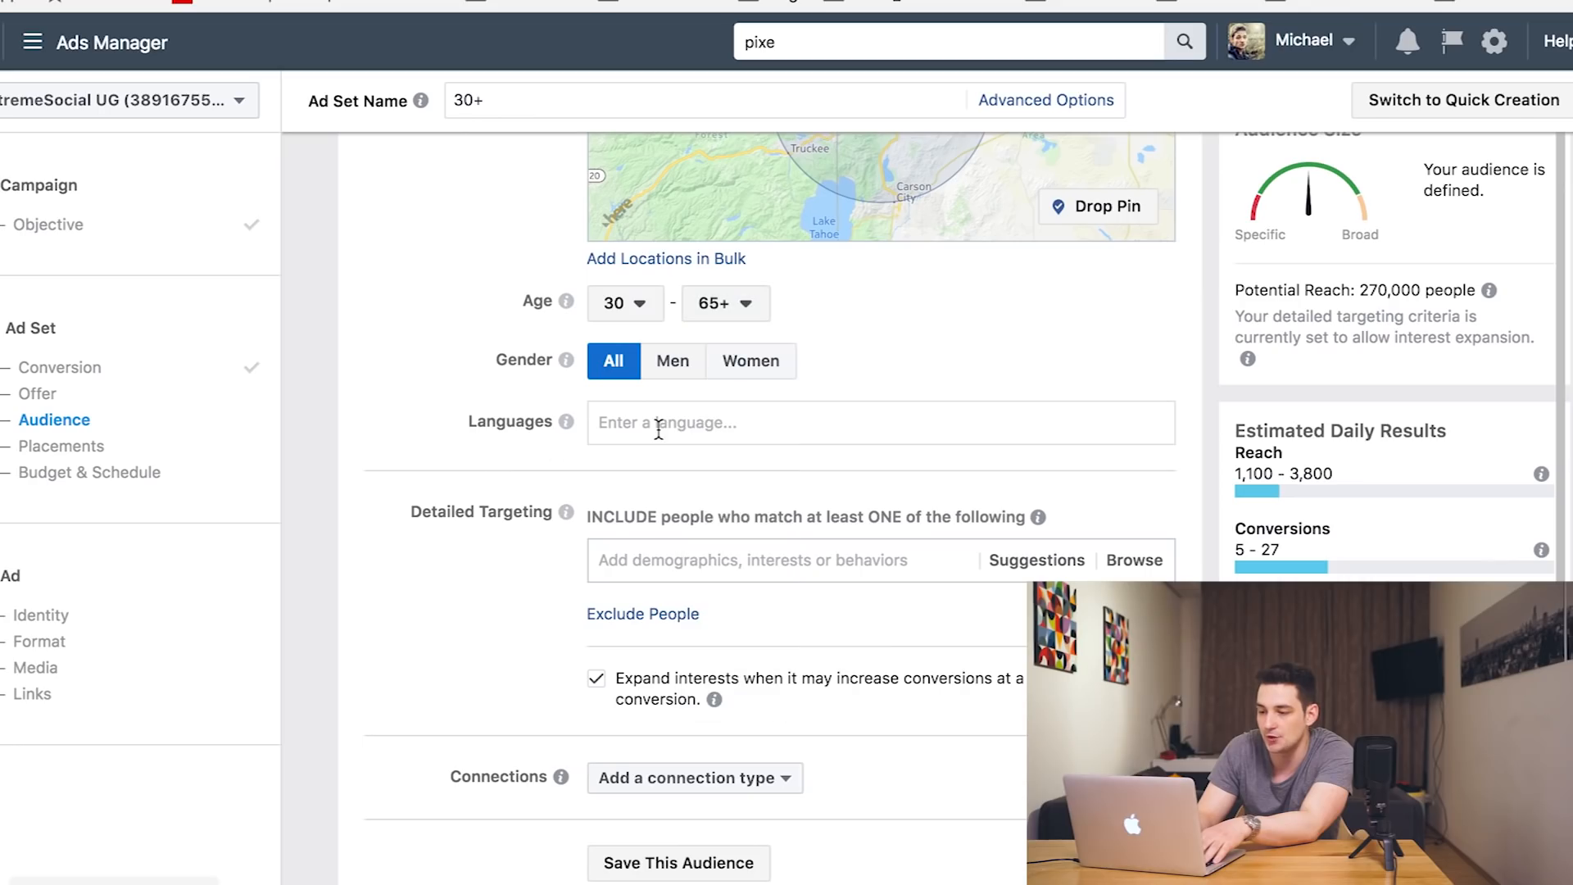
Review the audience's gender, language and detailed targeting options.
left_click(658, 422)
scroll(657, 425, "down", 5)
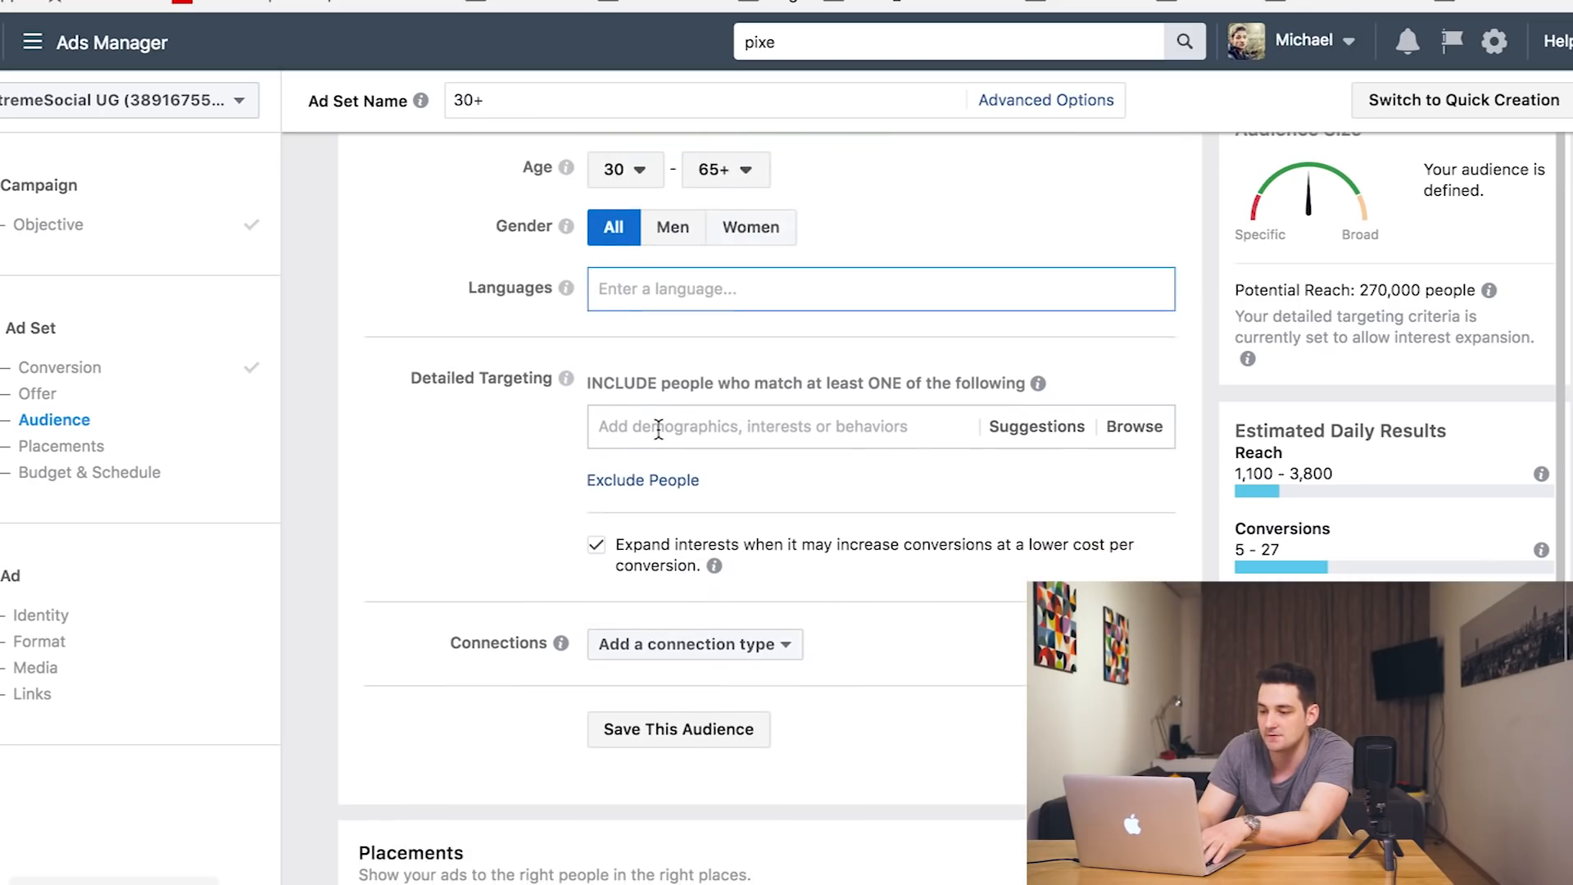
left_click(460, 340)
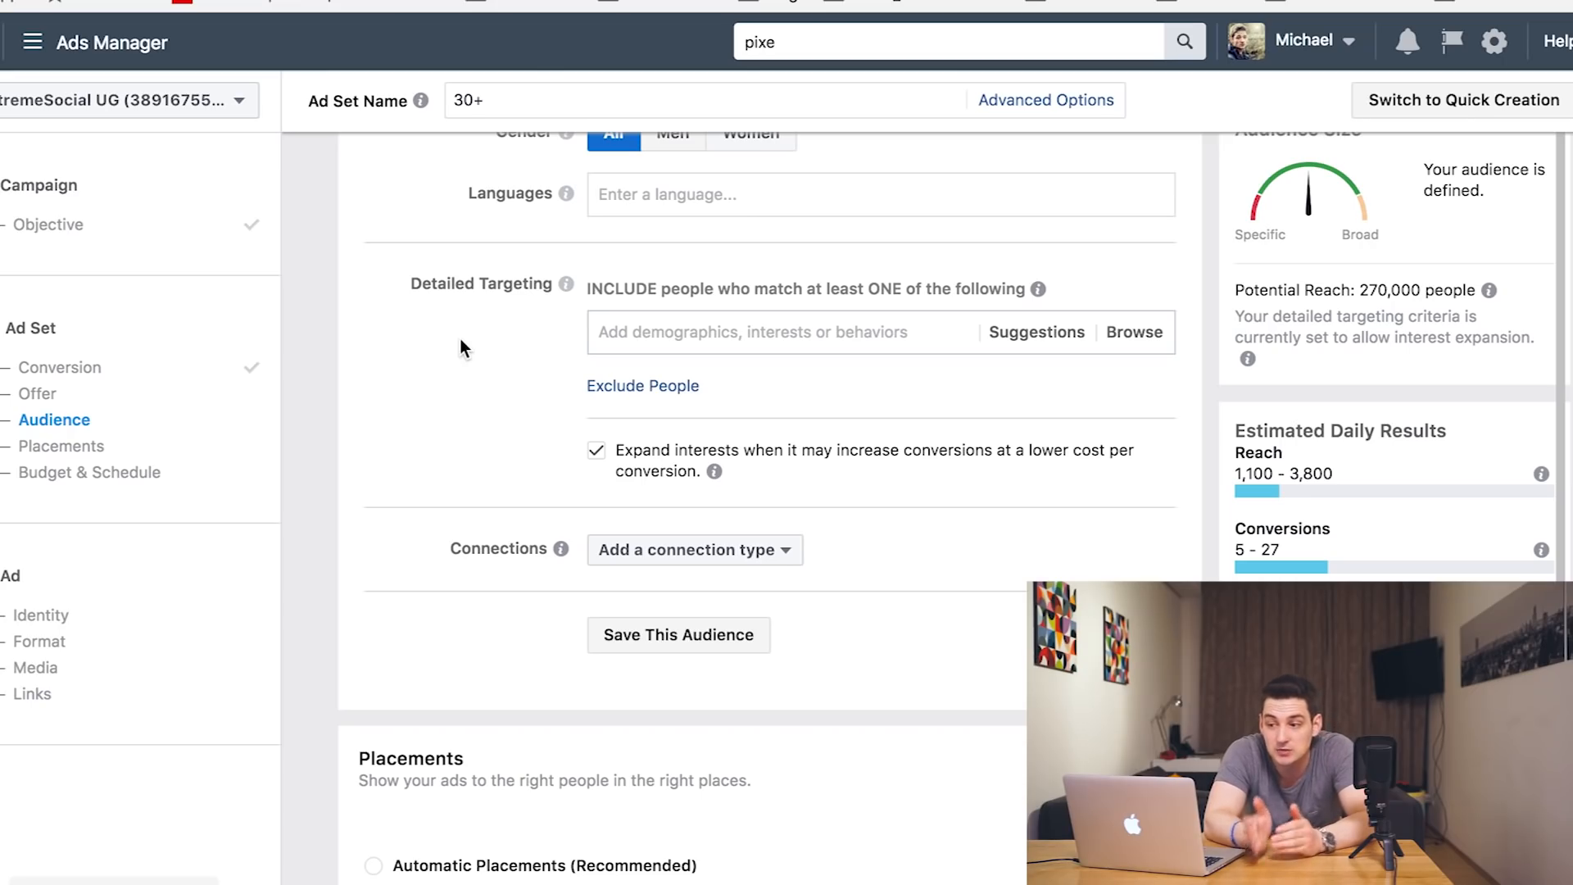
scroll(460, 337, "up", 3)
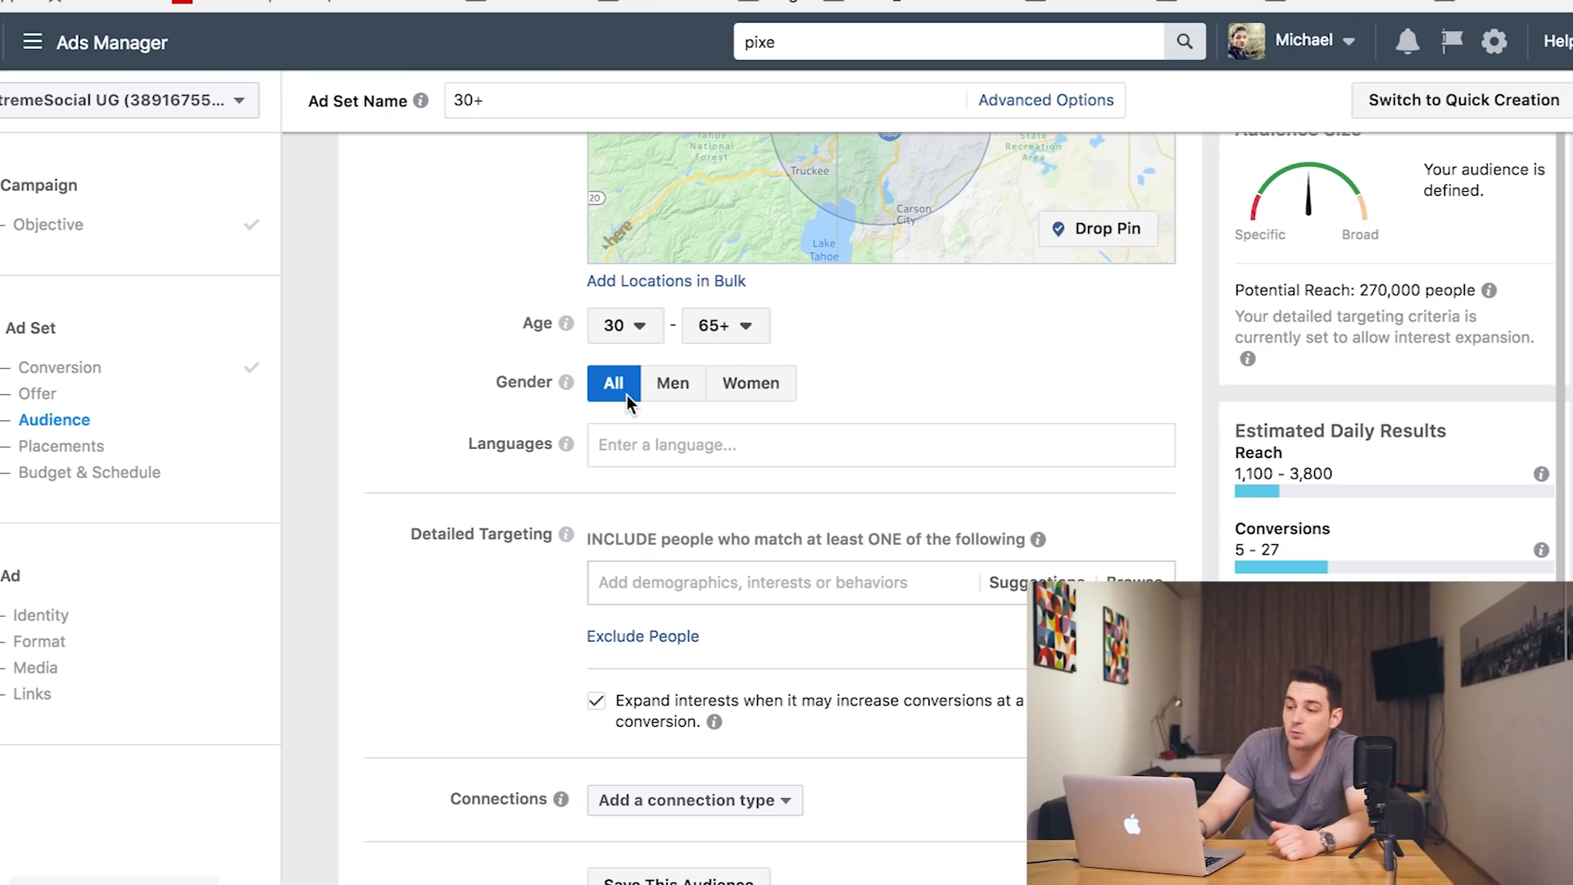
scroll(357, 396, "down", 2)
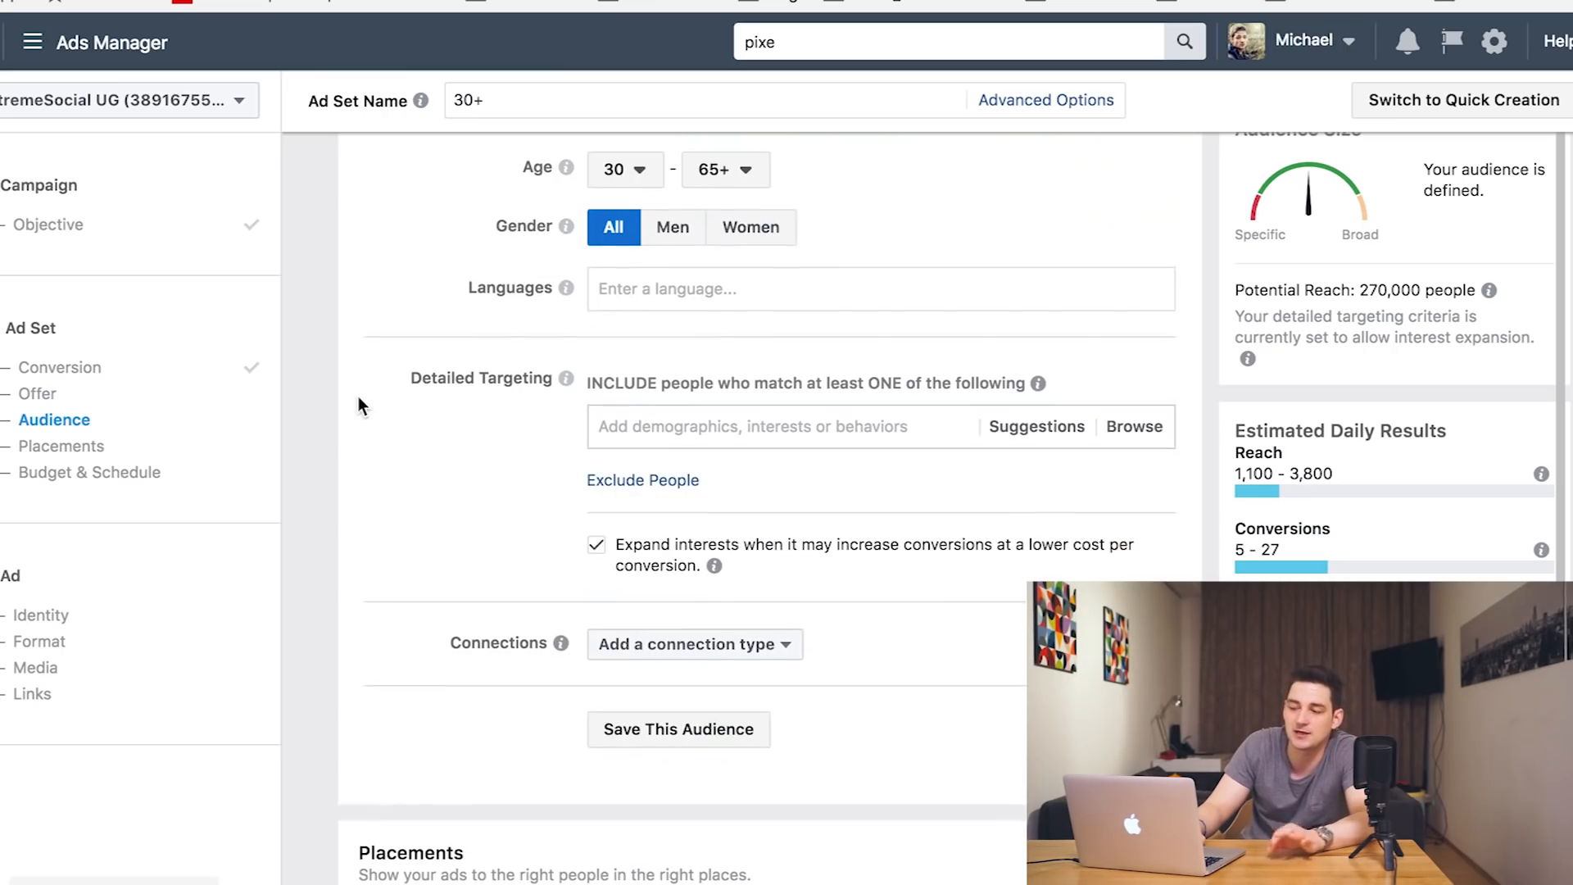
left_click(636, 296)
scroll(469, 328, "down", 5)
scroll(470, 328, "up", 4)
scroll(470, 327, "up", 1)
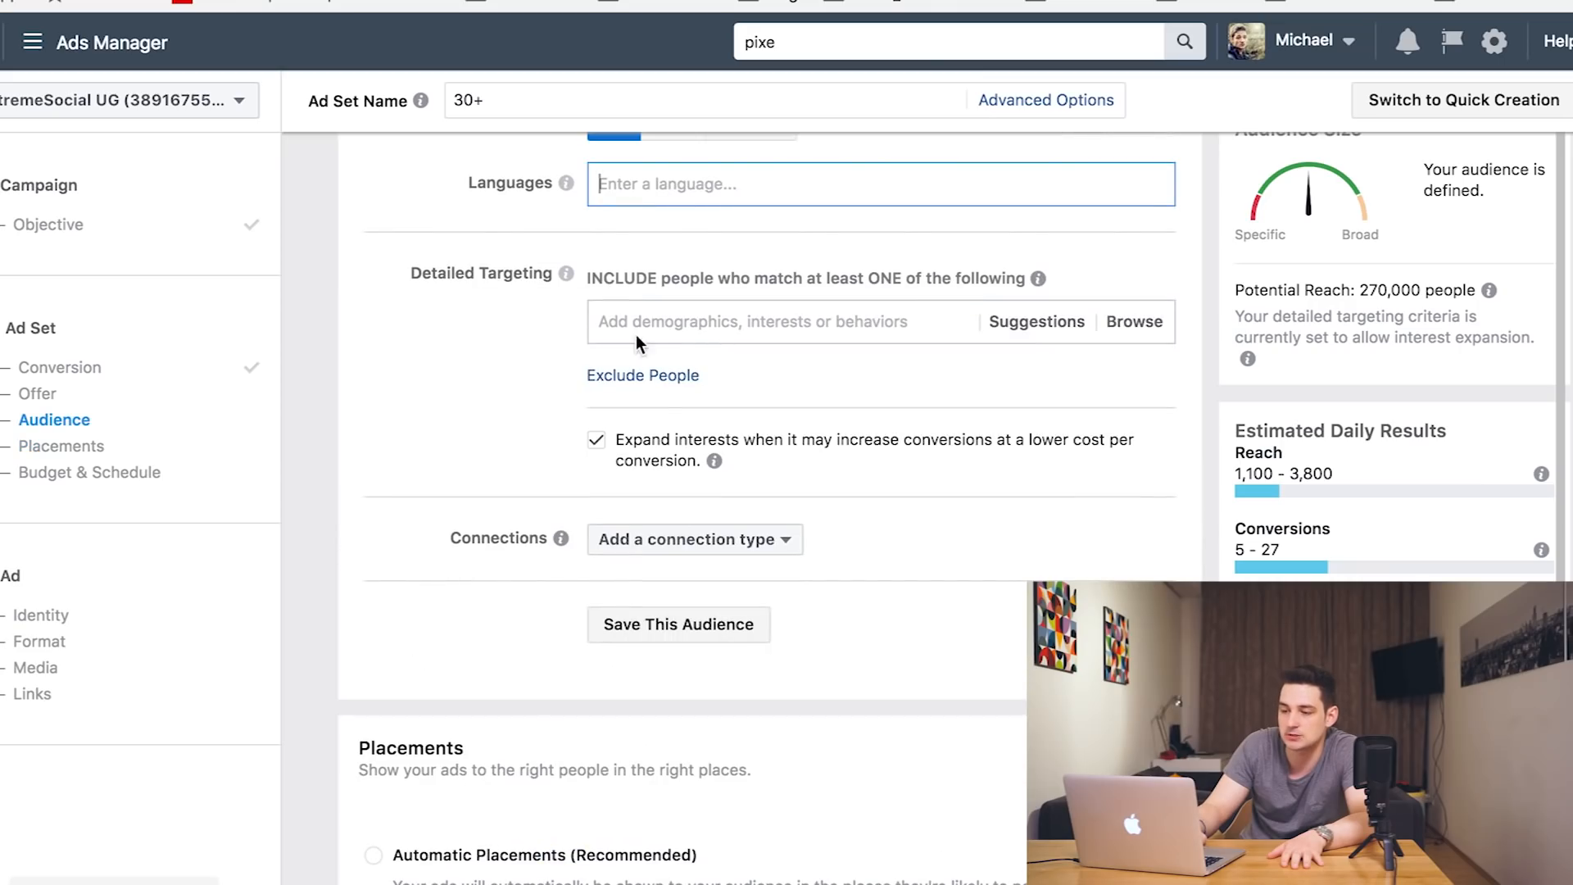
left_click(592, 327)
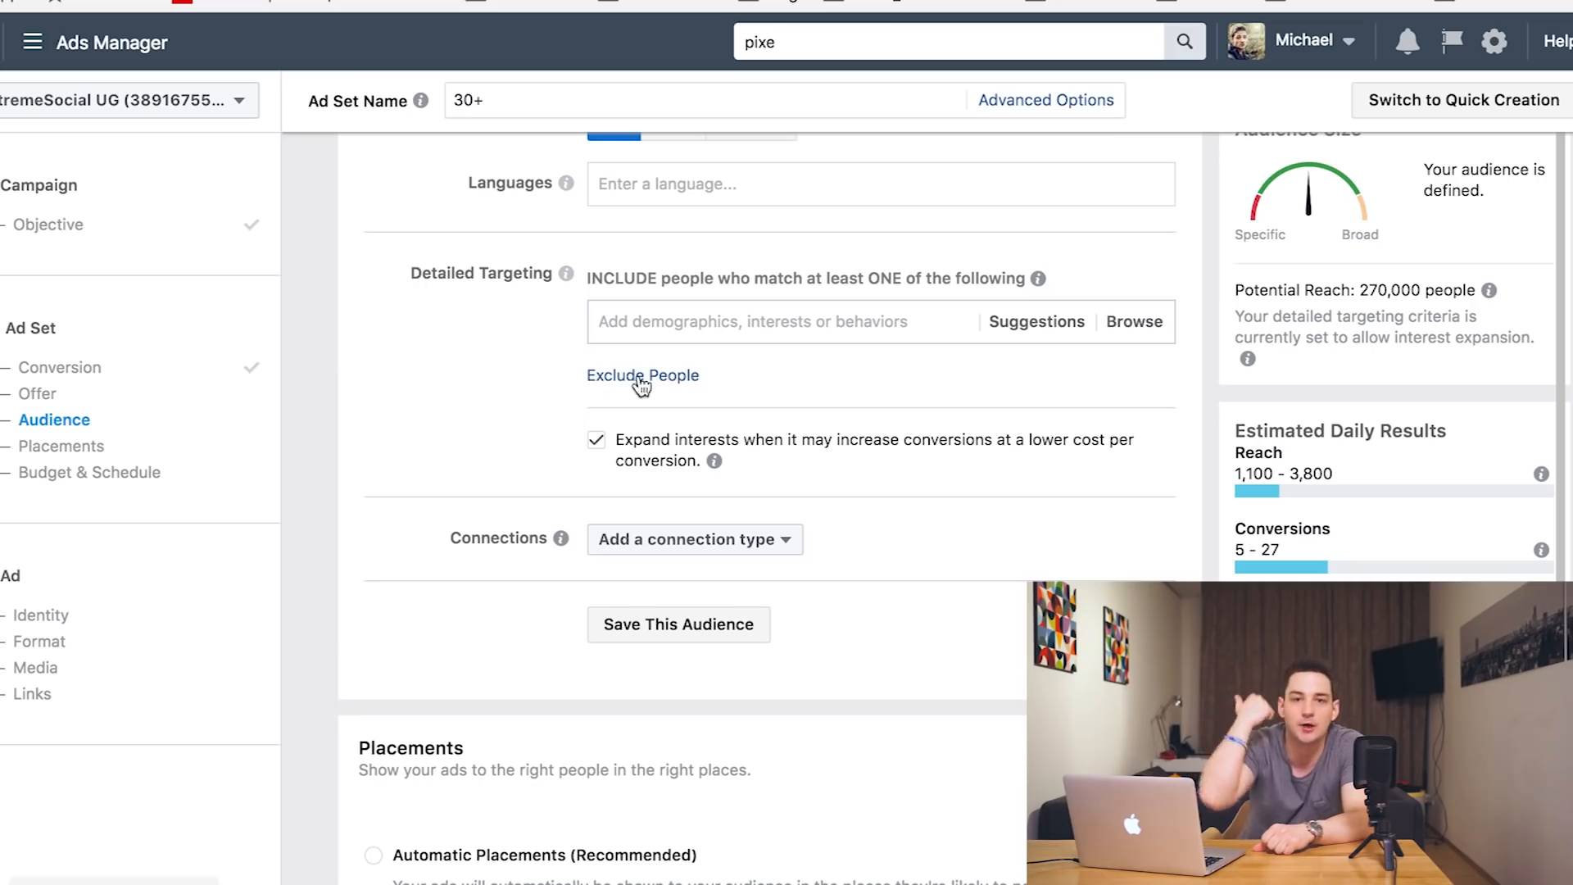
Search detailed targeting for "plumber", look through the suggested interests and job titles, and close the suggestions without adding any.
left_click(660, 323)
type("pö")
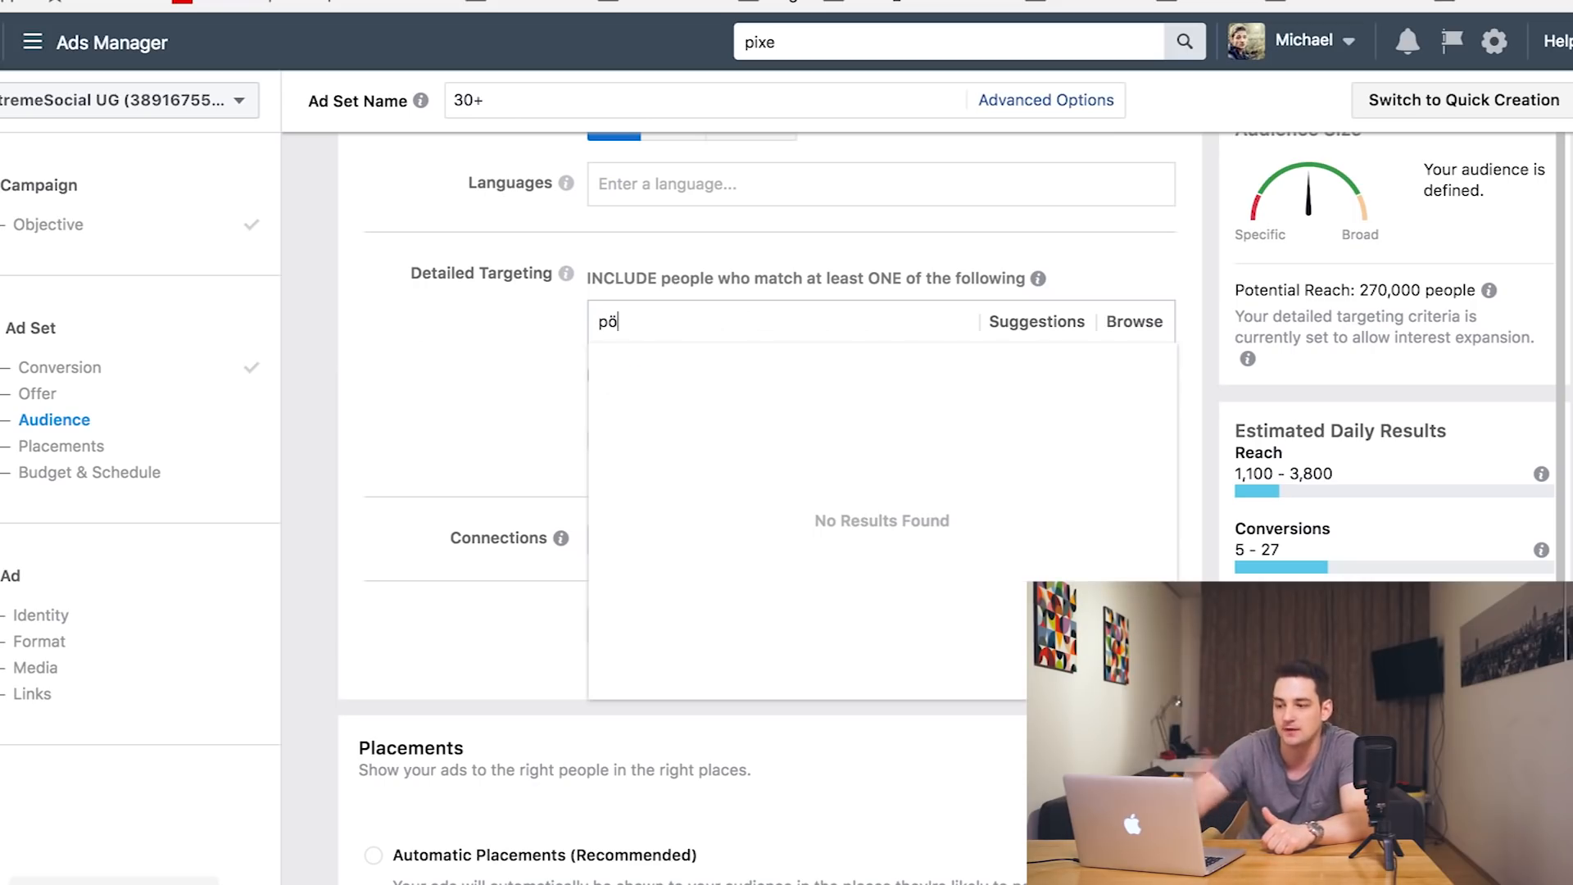
key("BackSpace")
type("lumber")
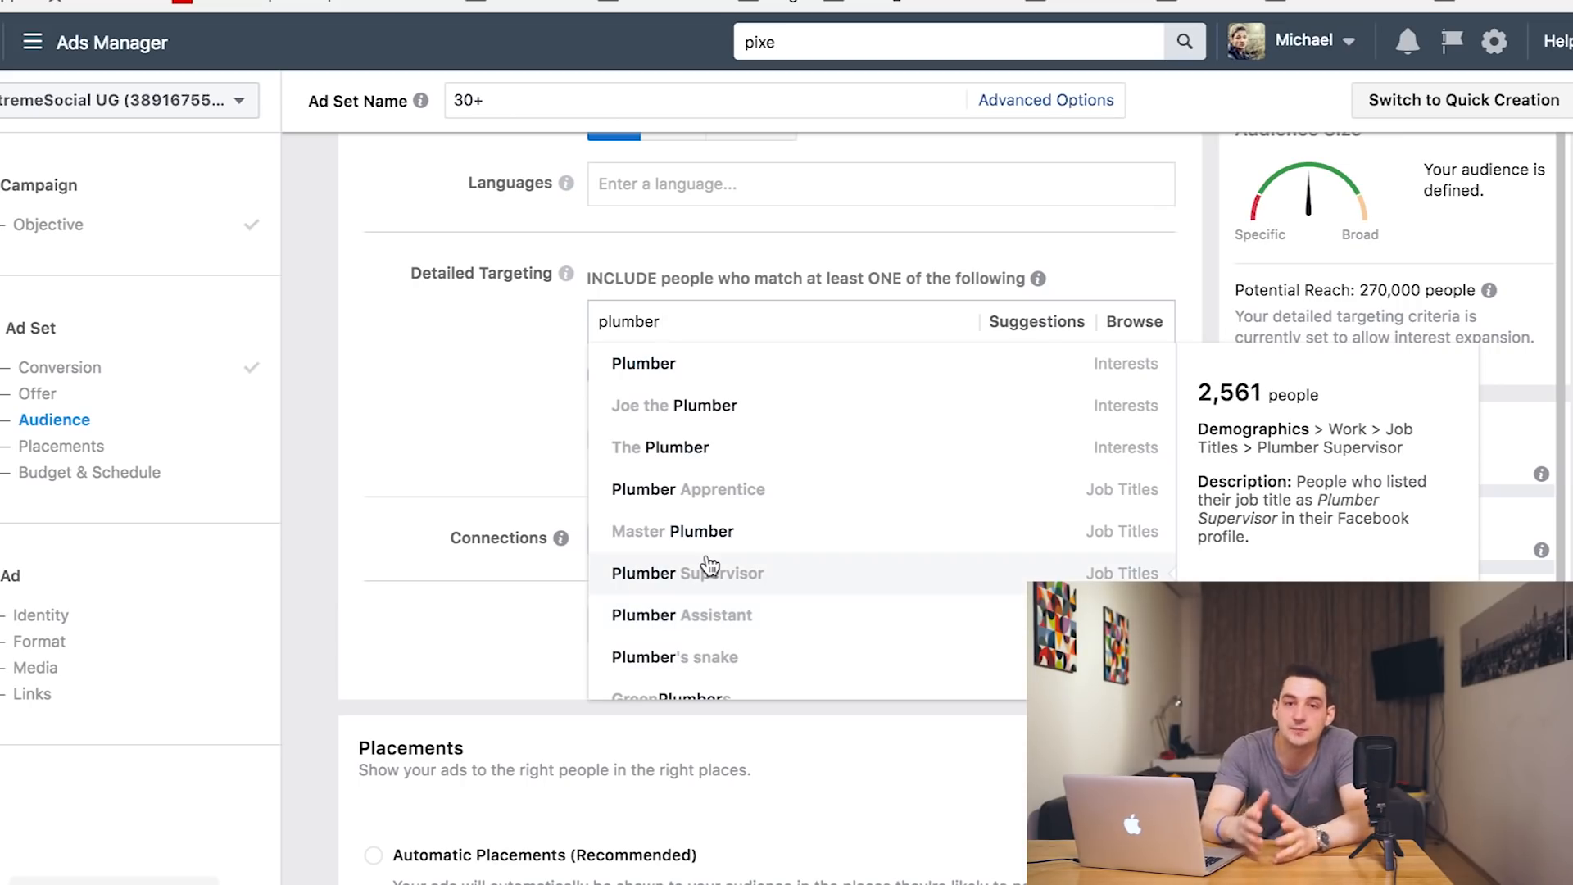
left_click(470, 560)
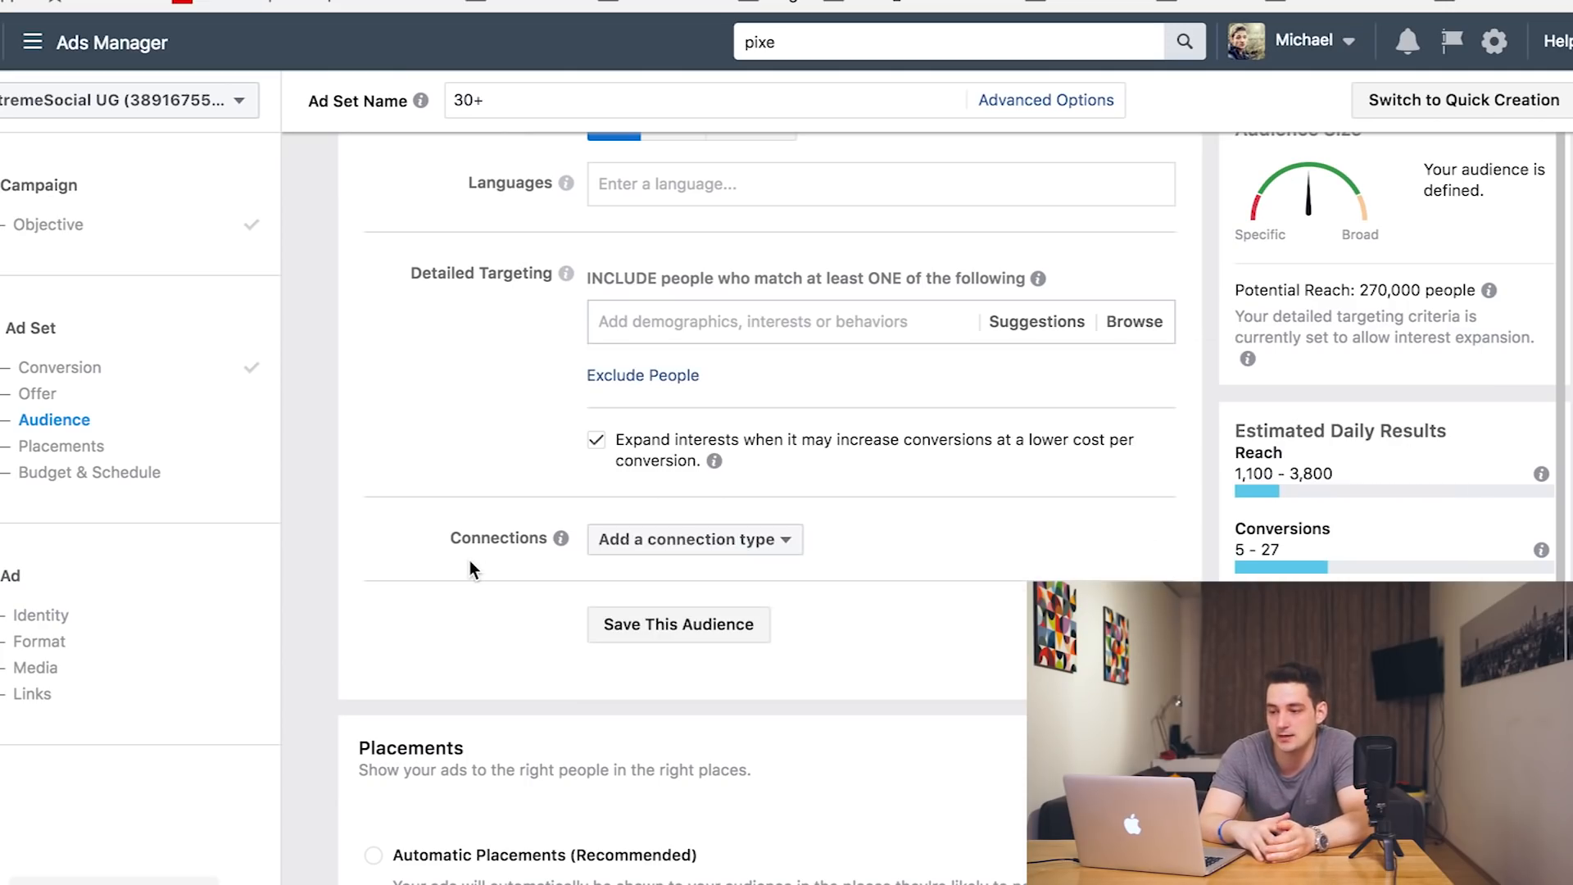
Remove the Audience Network, including all its formats, from the ad set's placements.
scroll(469, 561, "down", 3)
scroll(469, 560, "down", 4)
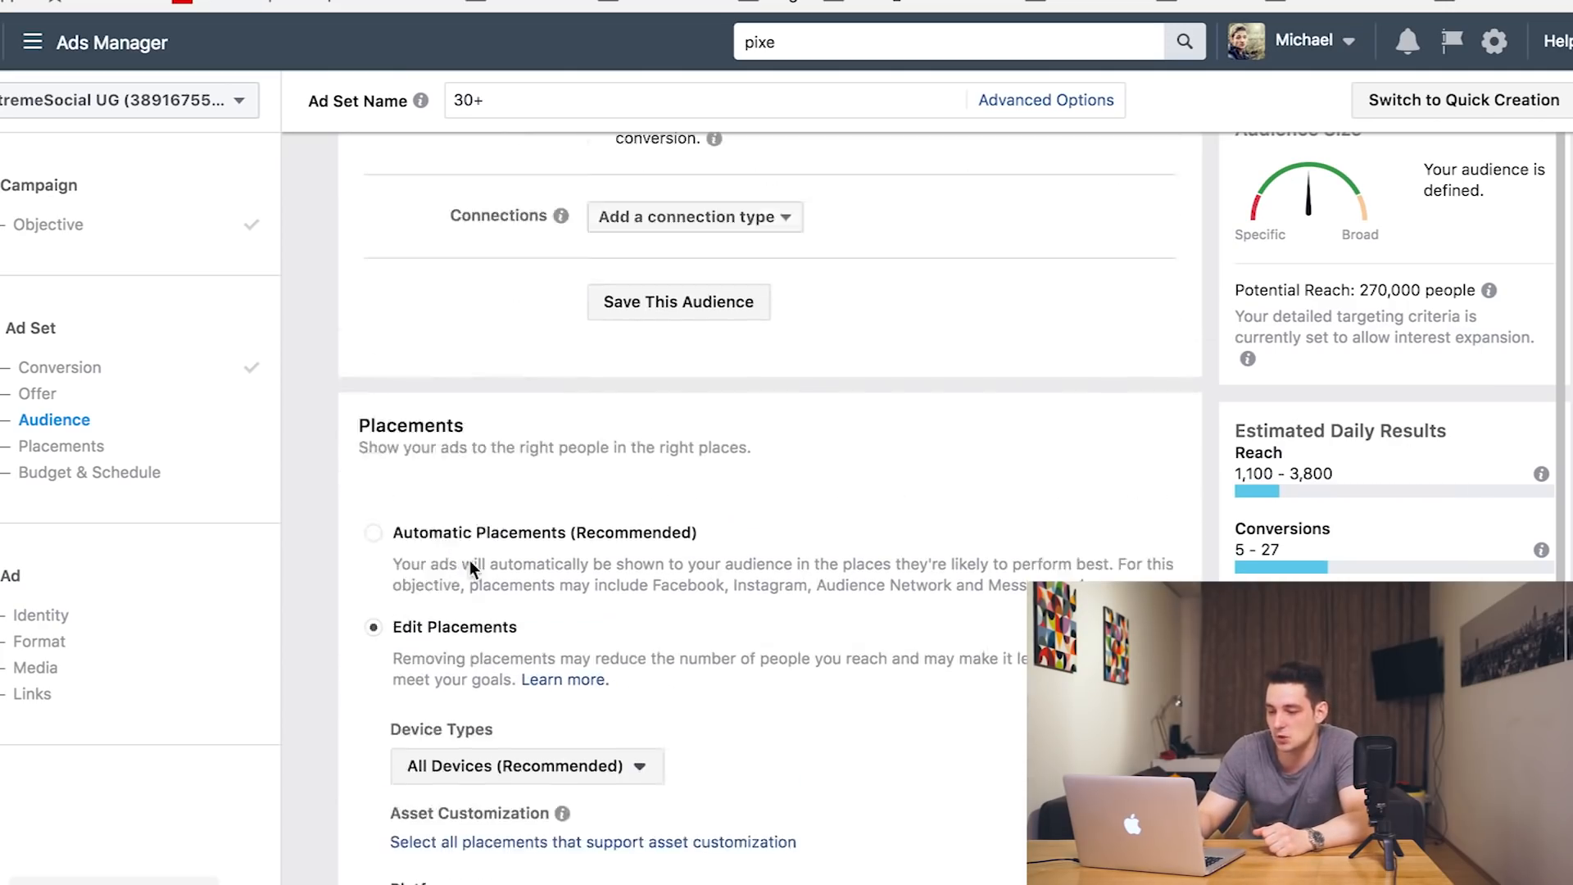
scroll(365, 534, "down", 3)
scroll(365, 544, "down", 2)
scroll(366, 544, "down", 1)
scroll(365, 544, "up", 1)
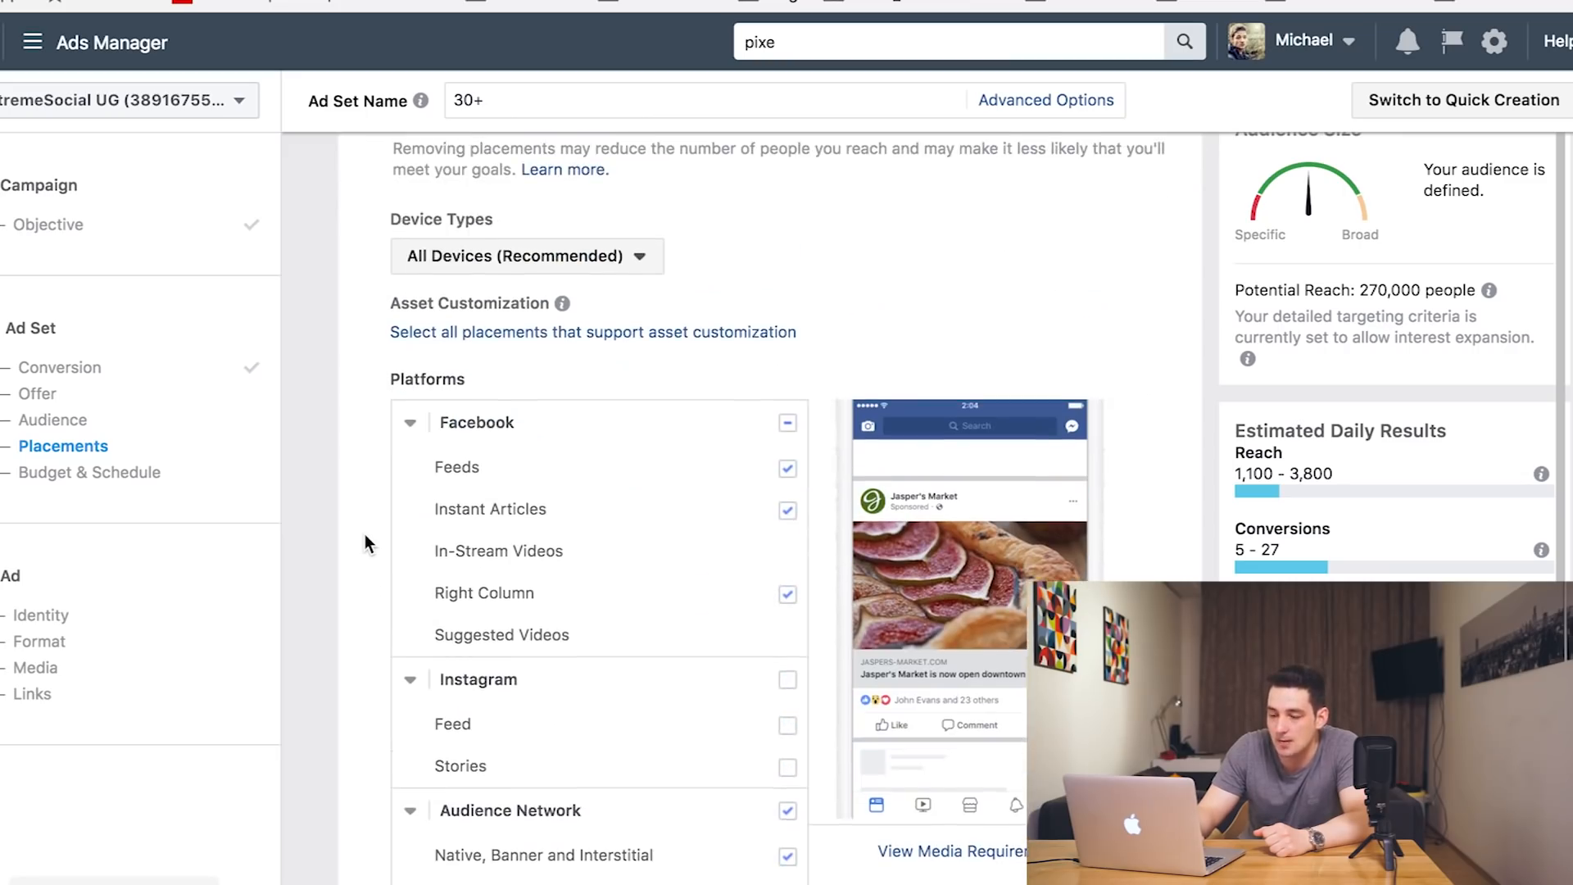
scroll(365, 534, "down", 3)
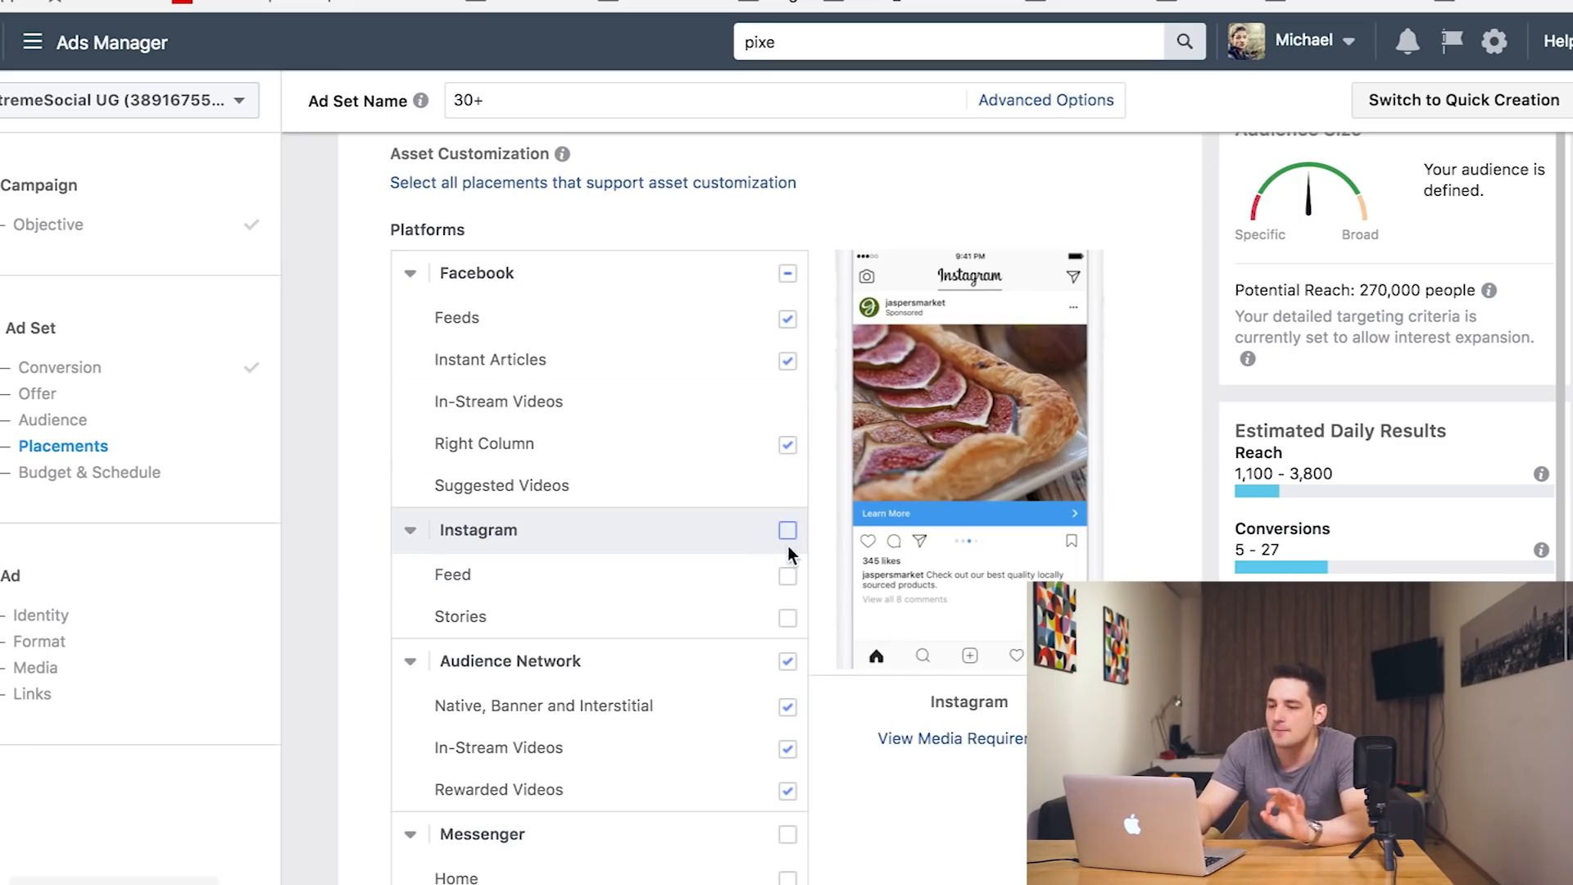
left_click(785, 663)
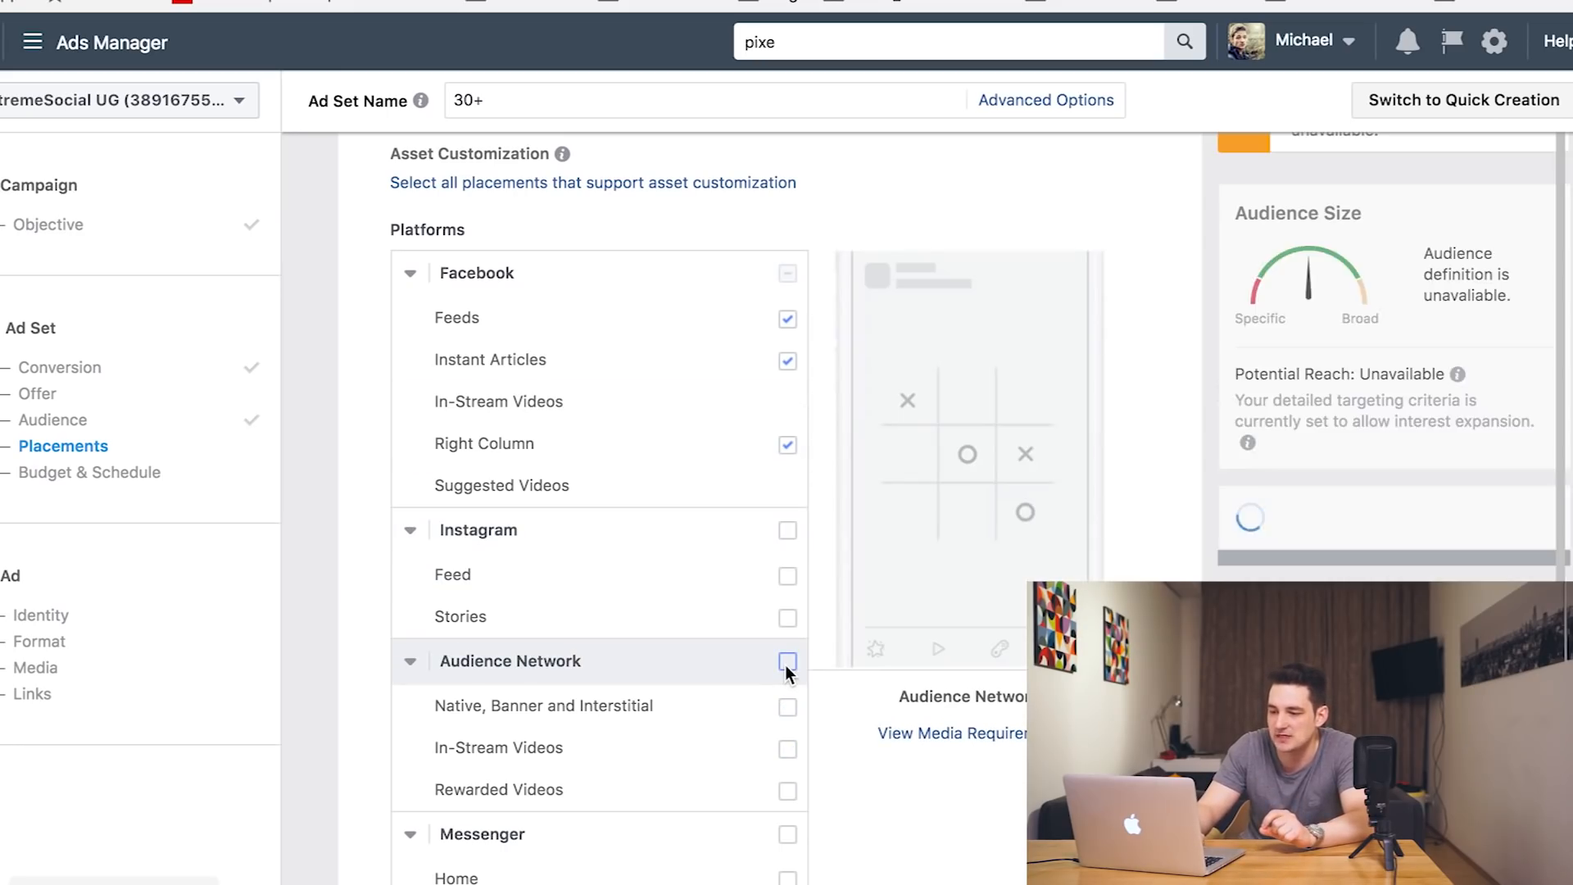
Review the remaining placements and the Budget & Schedule settings, and continue to the ad setup.
scroll(525, 622, "down", 3)
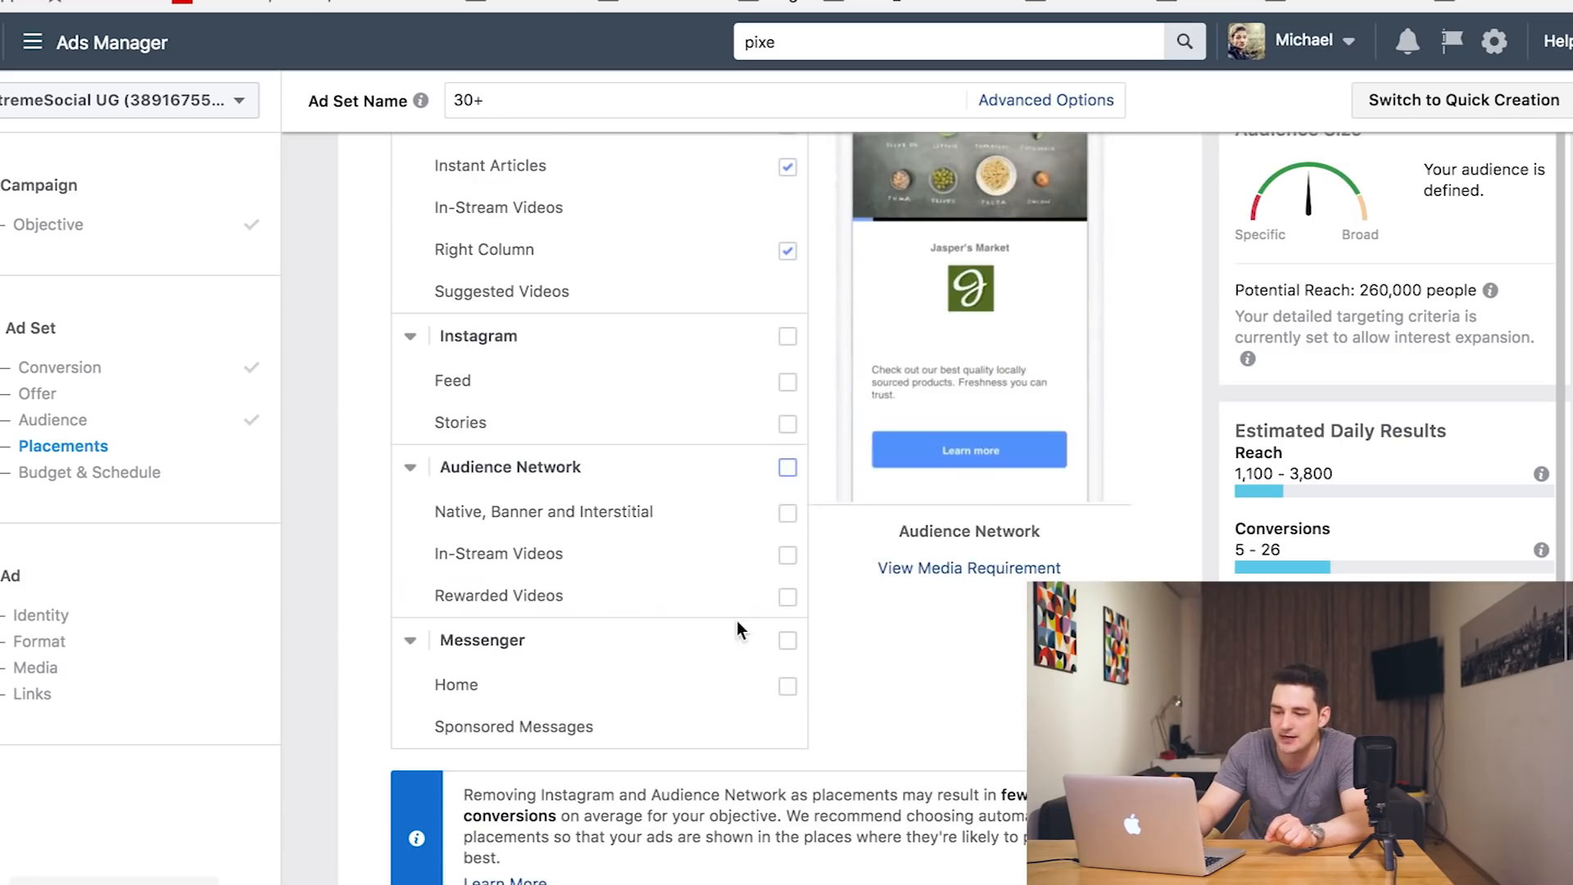
scroll(901, 622, "up", 4)
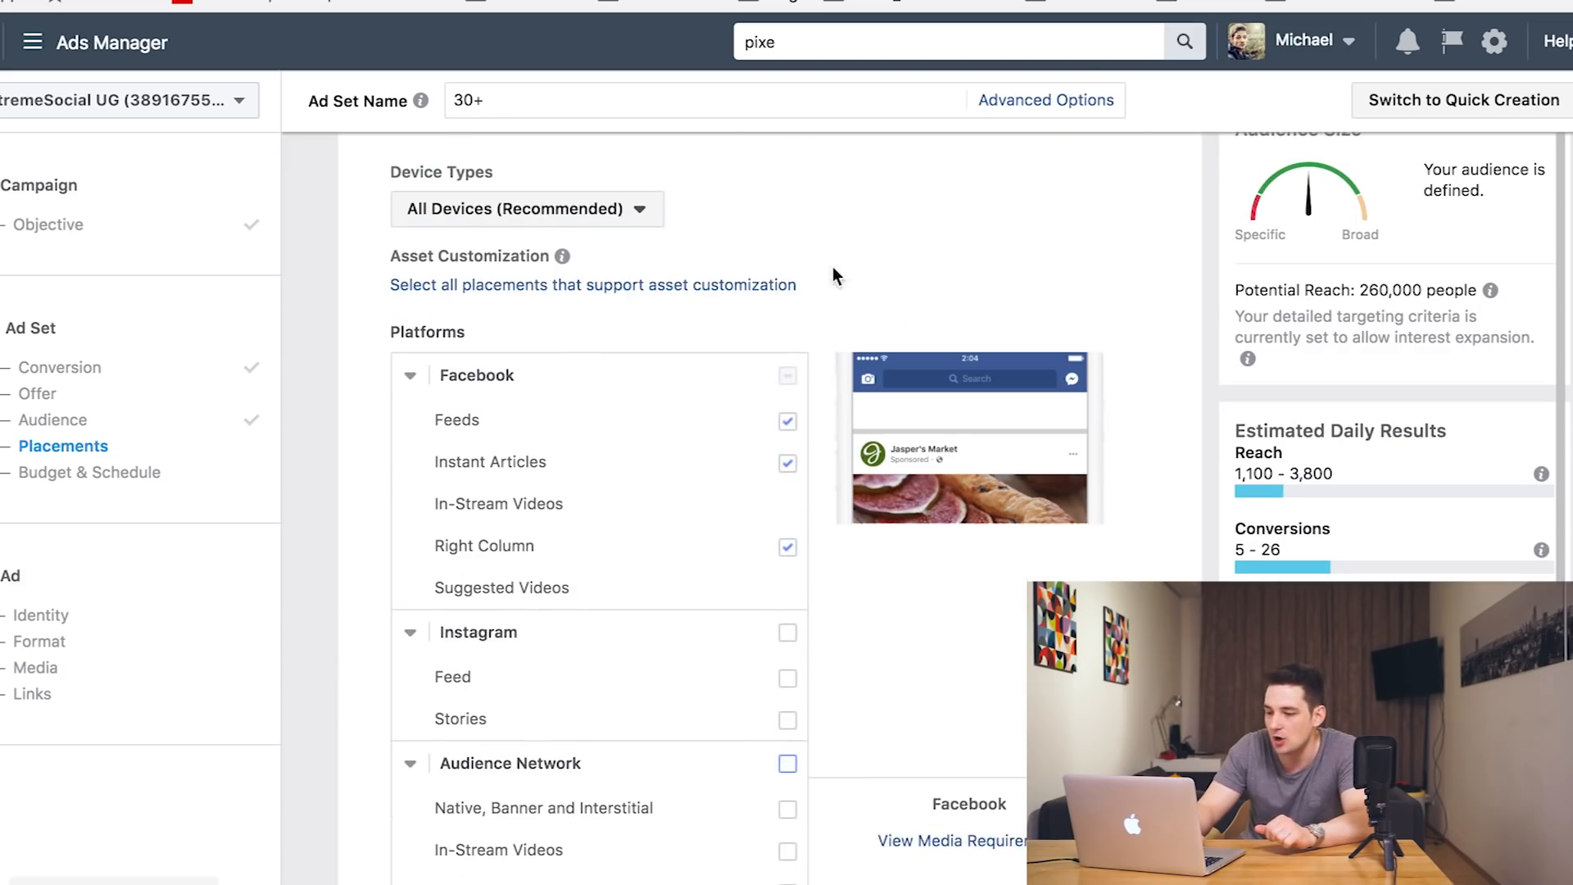
scroll(602, 539, "down", 6)
scroll(1005, 711, "down", 10)
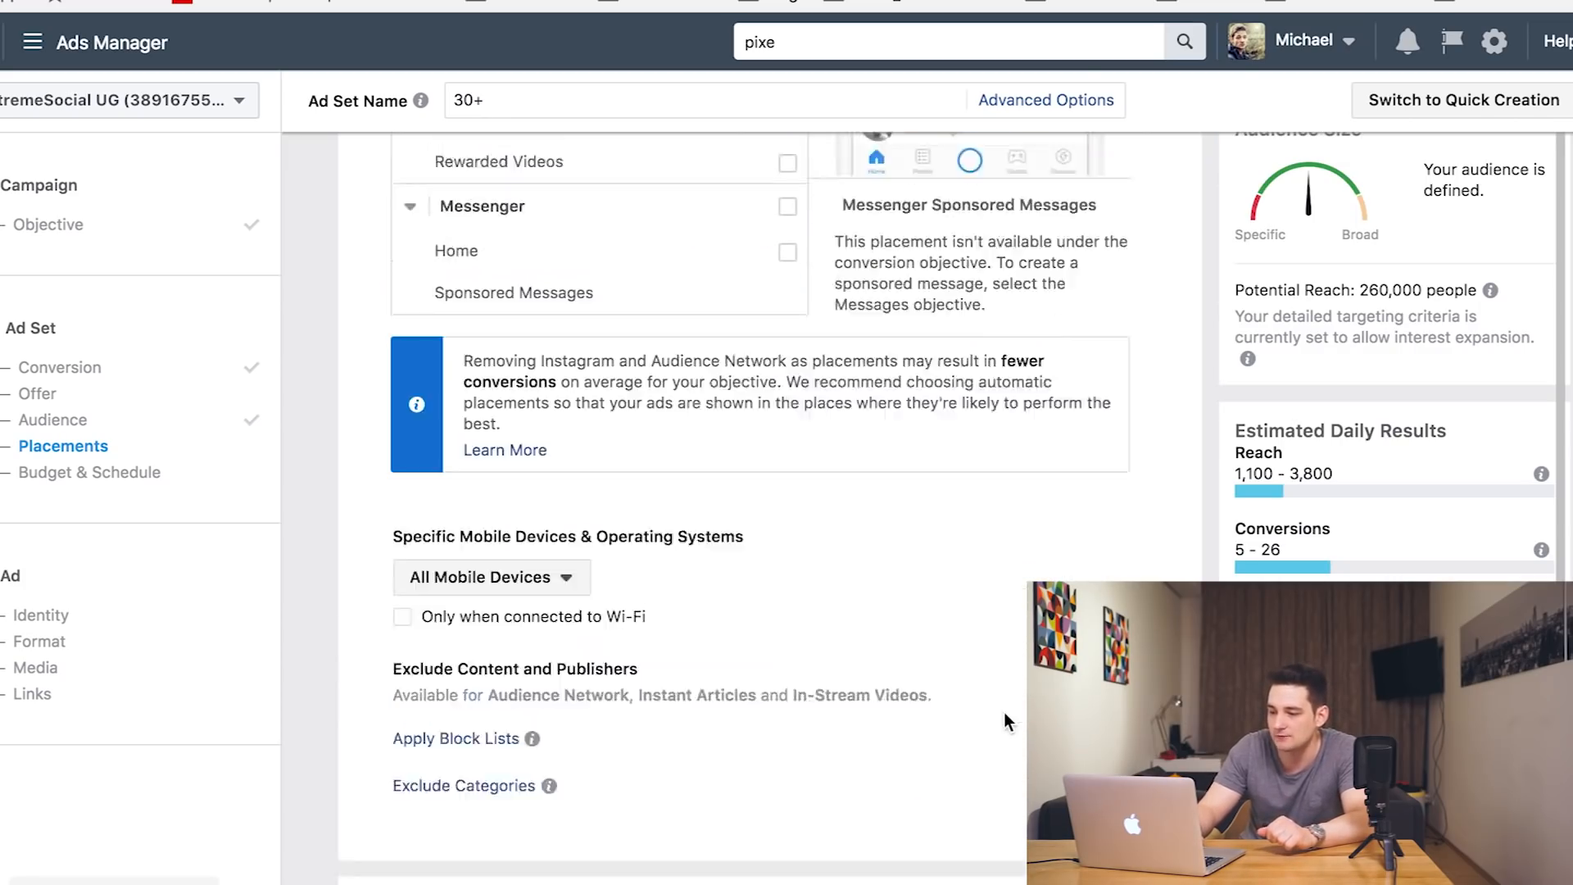
scroll(571, 410, "up", 3)
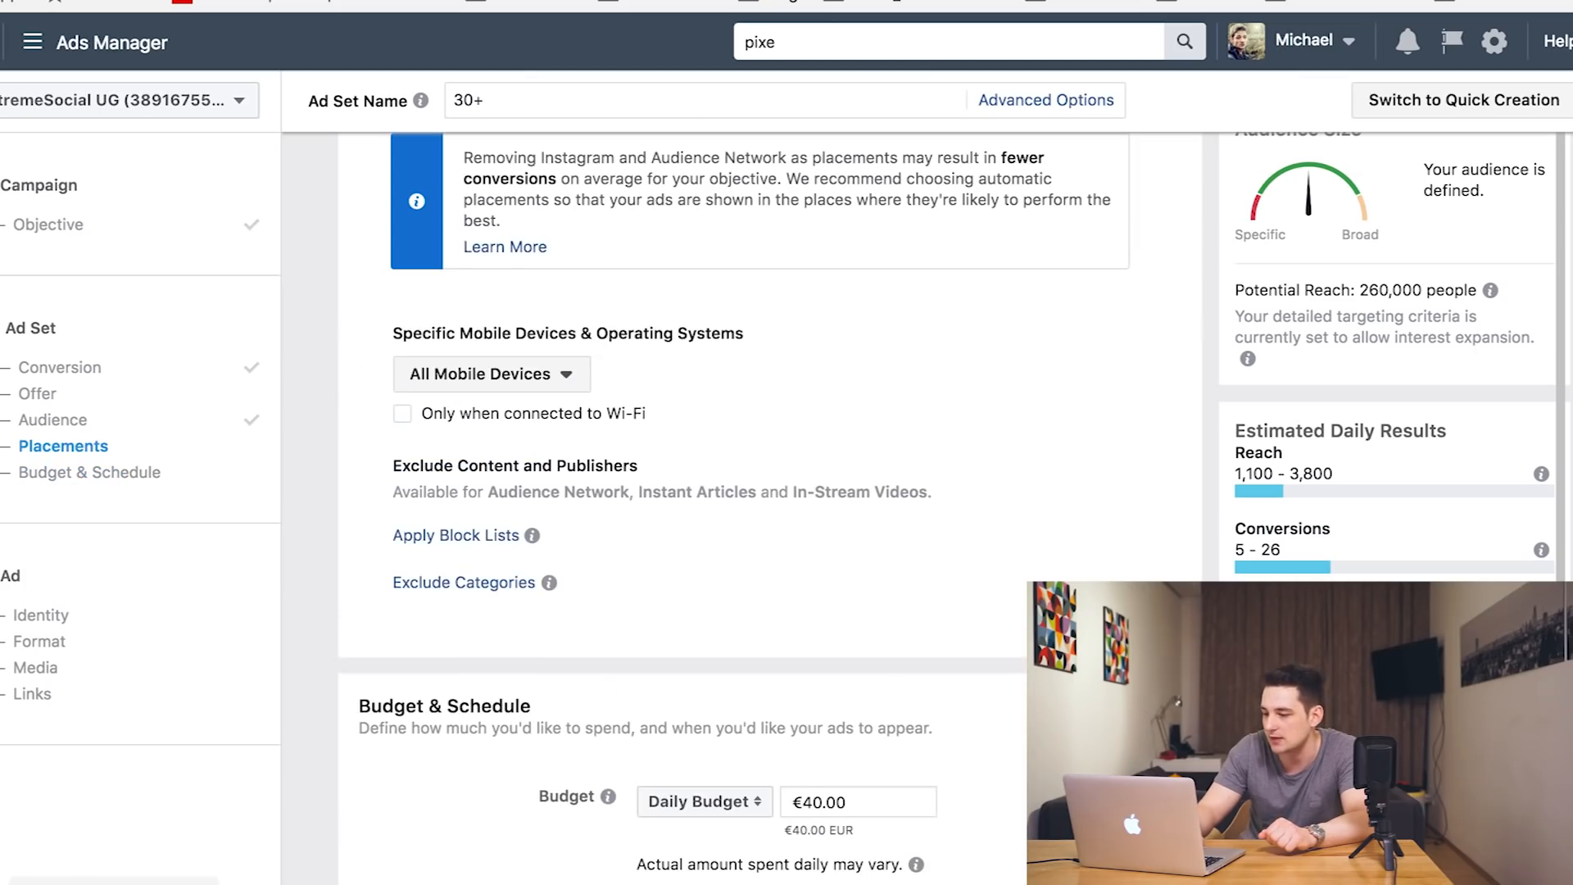
scroll(517, 383, "up", 8)
scroll(517, 378, "up", 3)
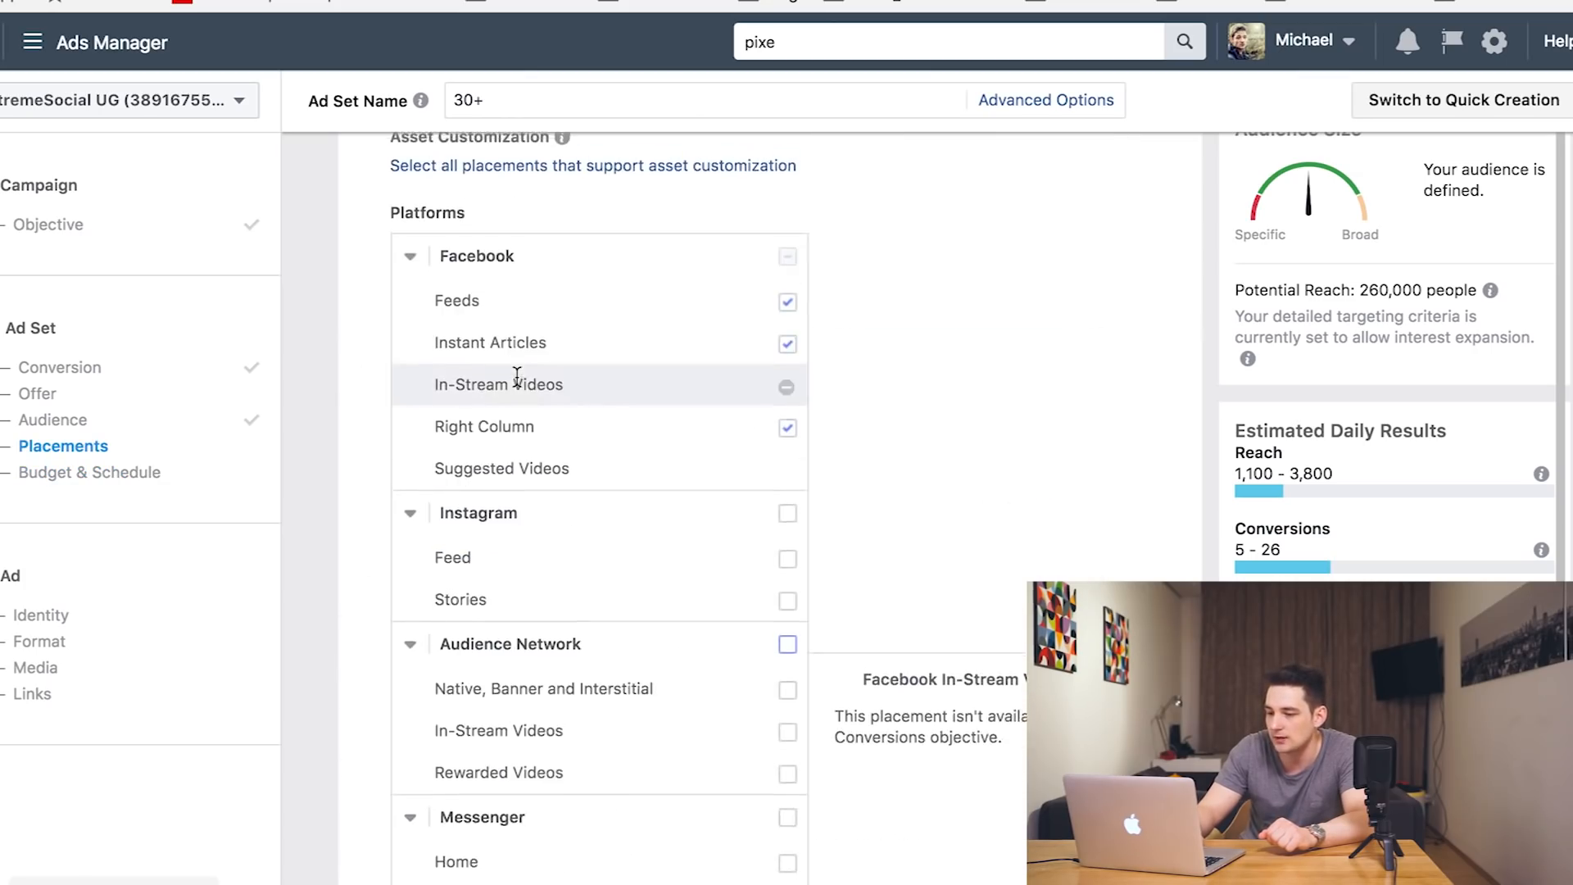
scroll(351, 415, "down", 15)
scroll(351, 415, "down", 4)
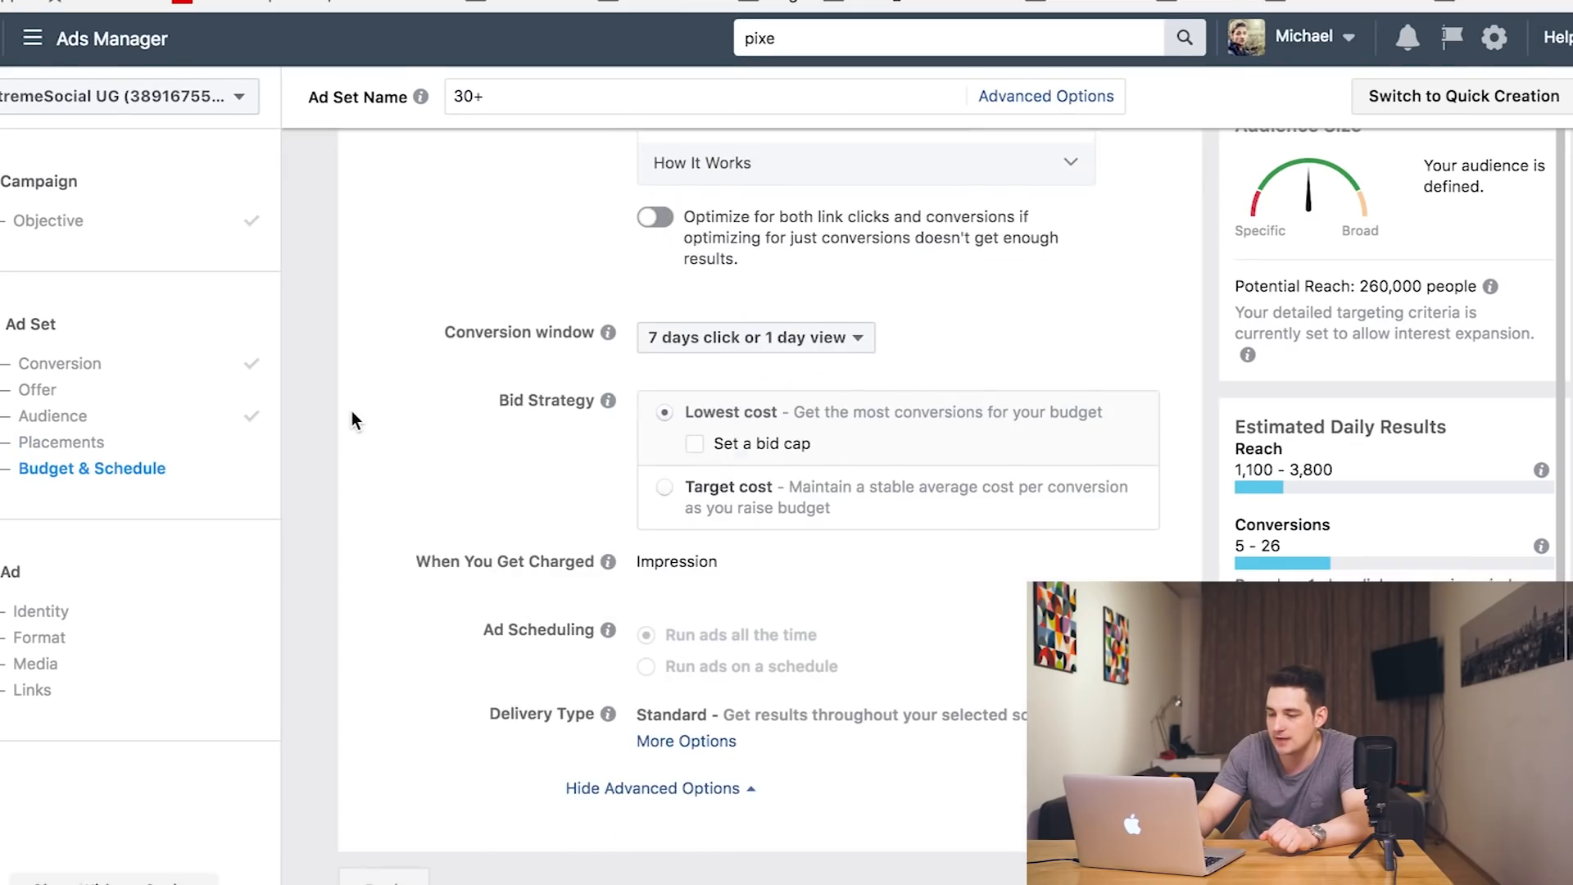
left_click(1153, 876)
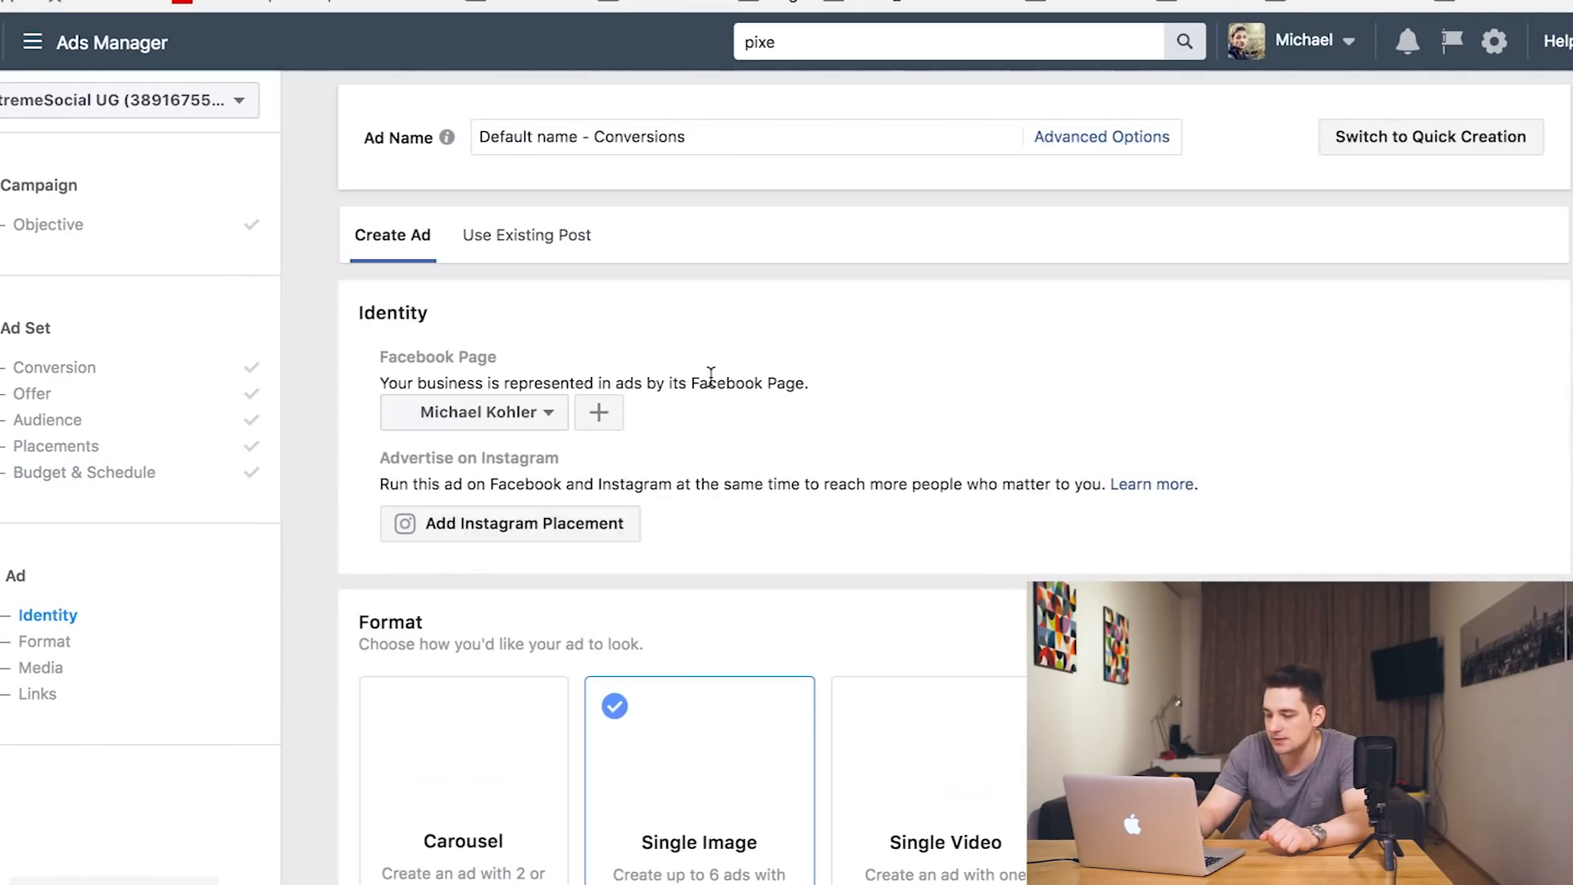
Review the ad's format, image and link fields, including the available call-to-action options, keeping the current choices.
scroll(858, 405, "down", 8)
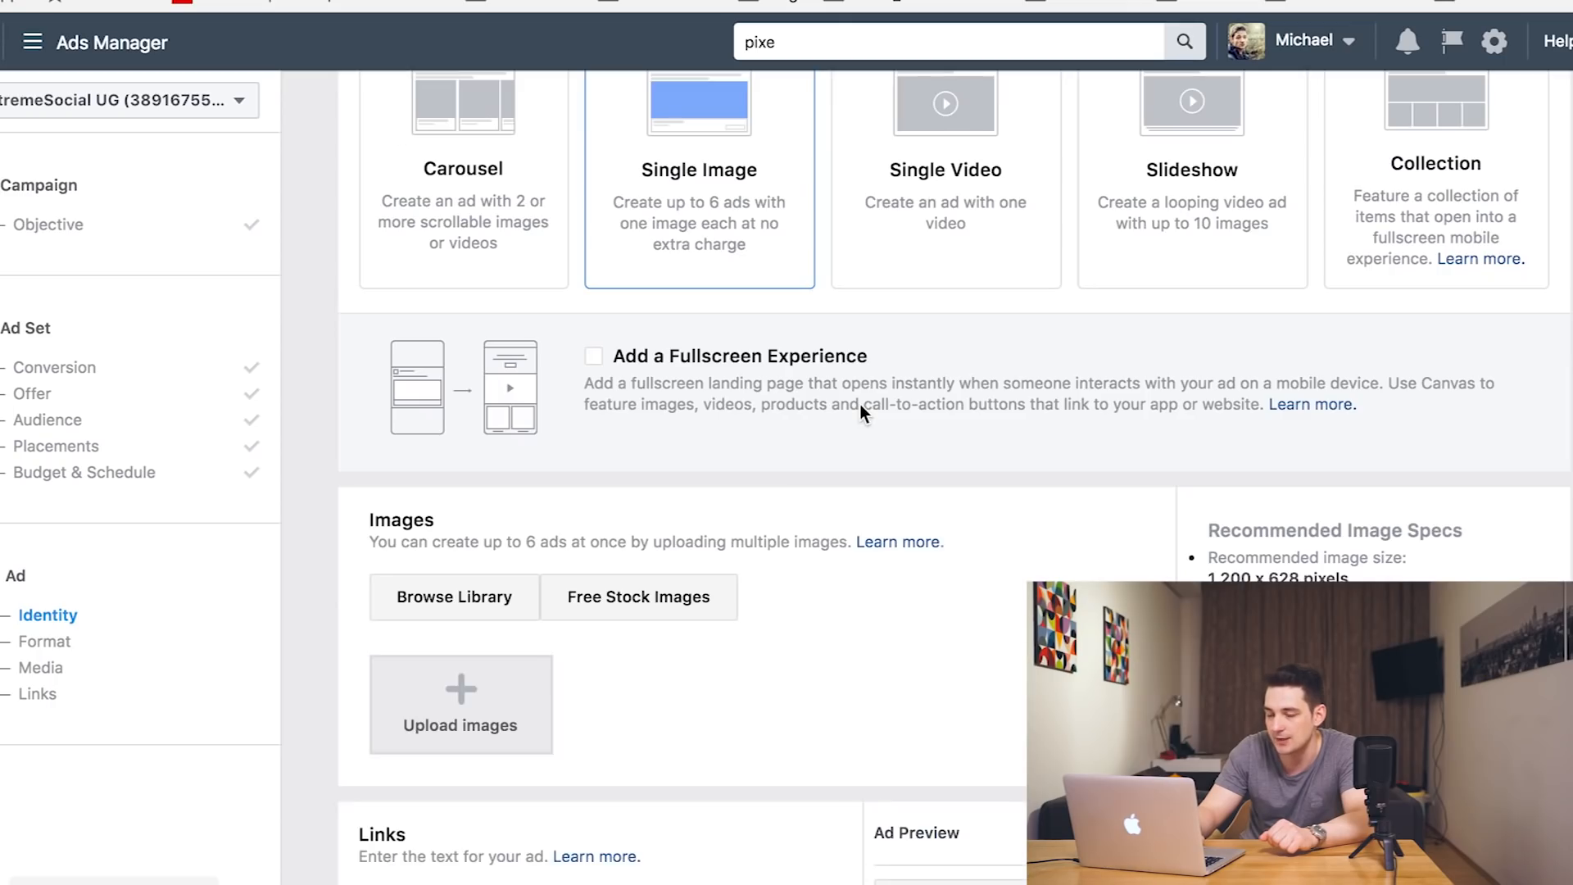
scroll(859, 405, "down", 1)
scroll(859, 405, "down", 8)
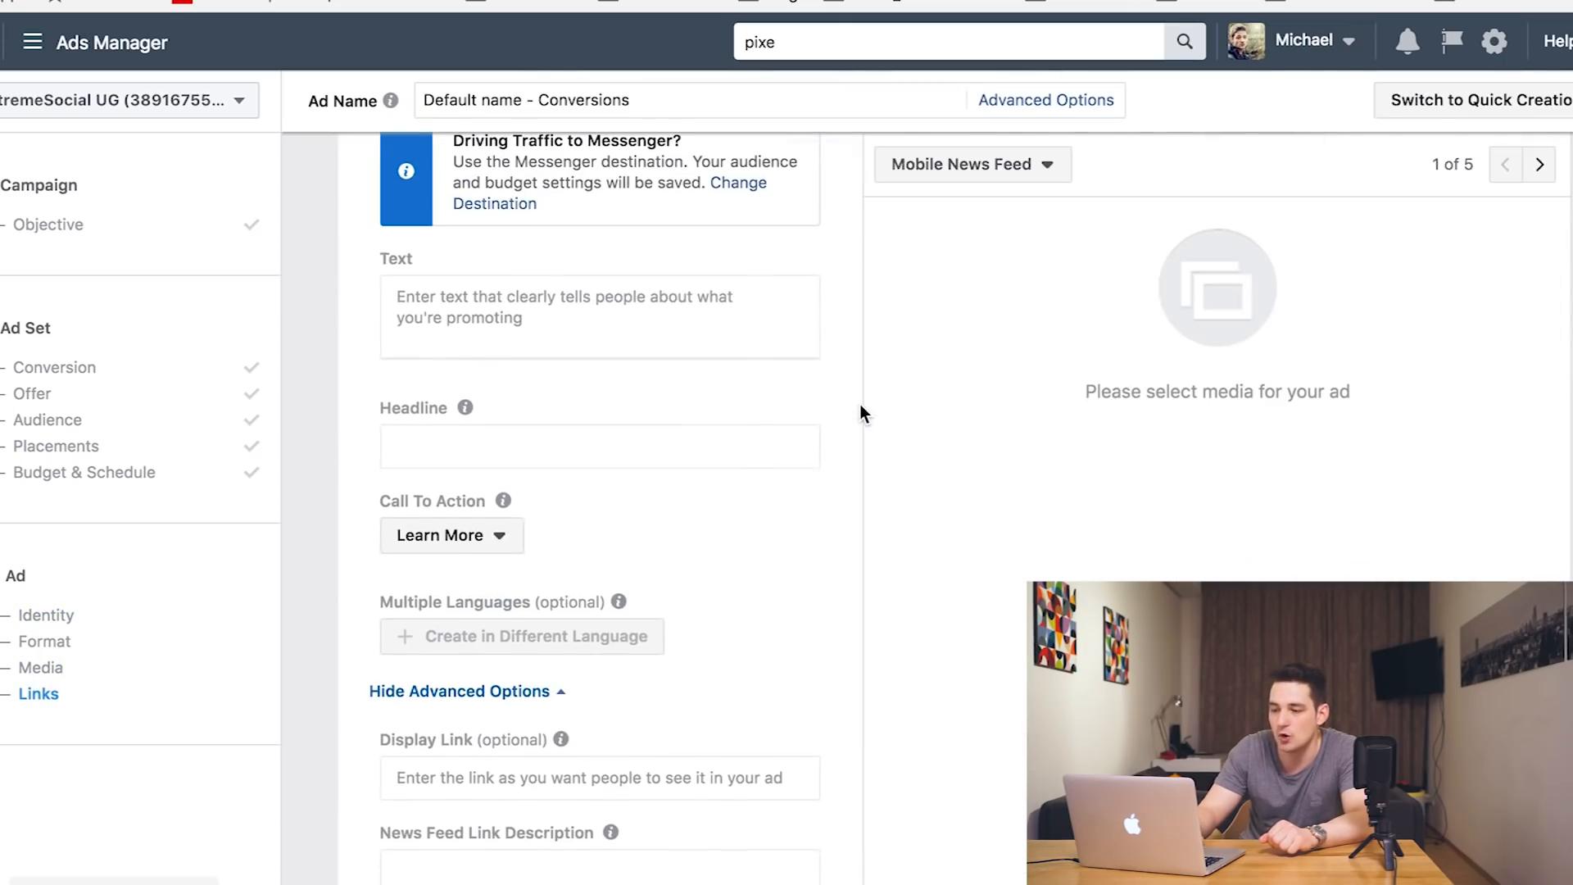
scroll(859, 404, "up", 2)
scroll(859, 405, "up", 3)
scroll(858, 404, "down", 3)
left_click(519, 625)
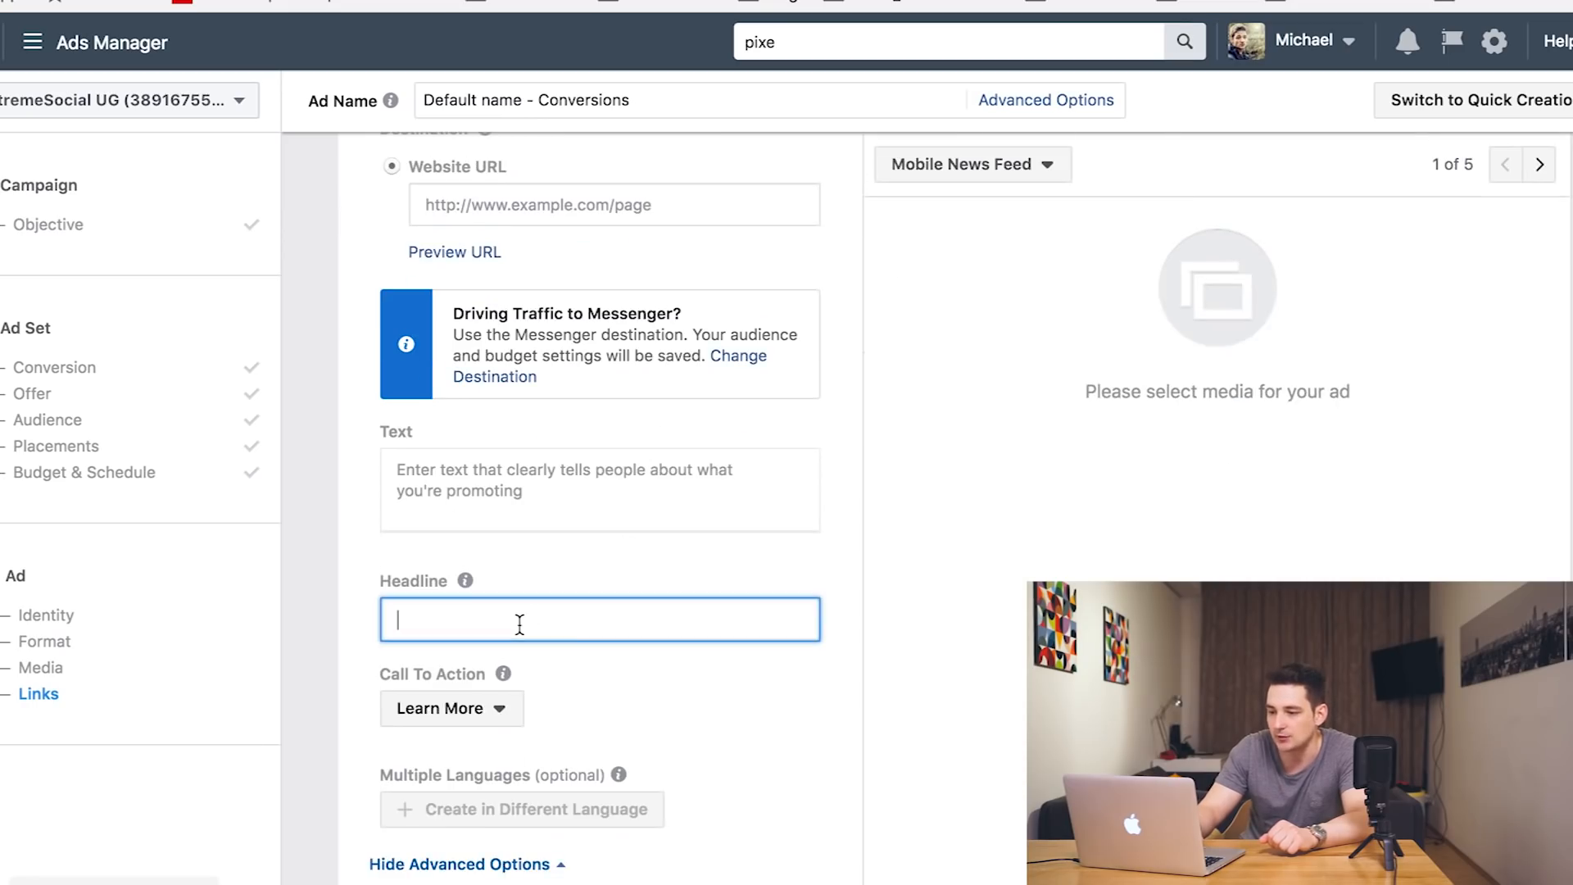
left_click(490, 711)
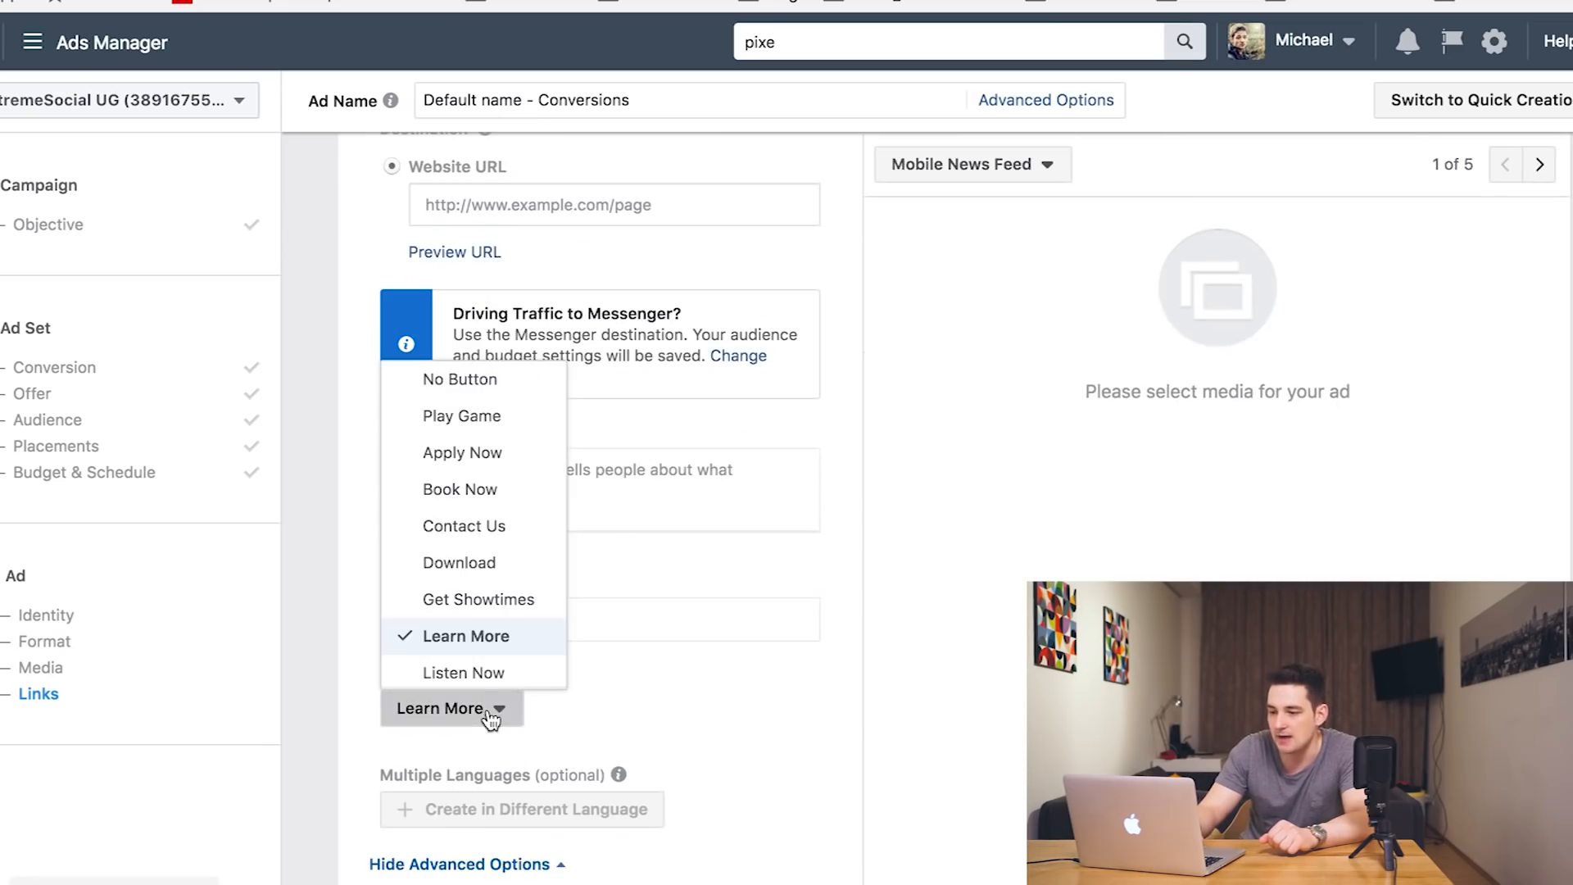
left_click(331, 627)
Enter the ad headline "PLUMBER IN RENO INCREASED HIS REVENUE BY 1000% !!".
left_click(483, 619)
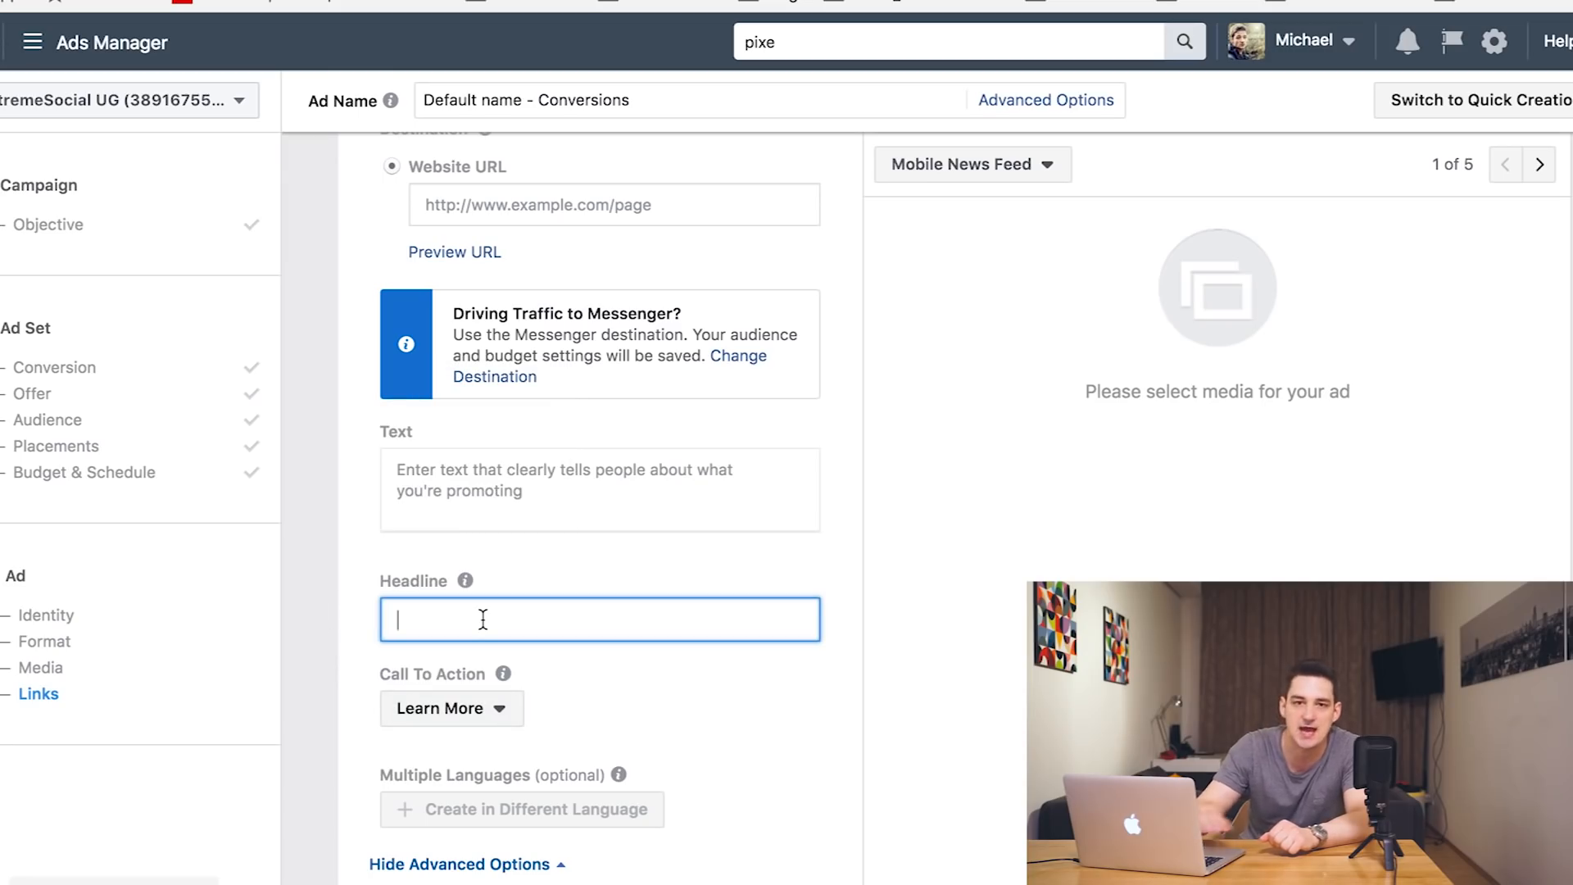
scroll(394, 713, "up", 2)
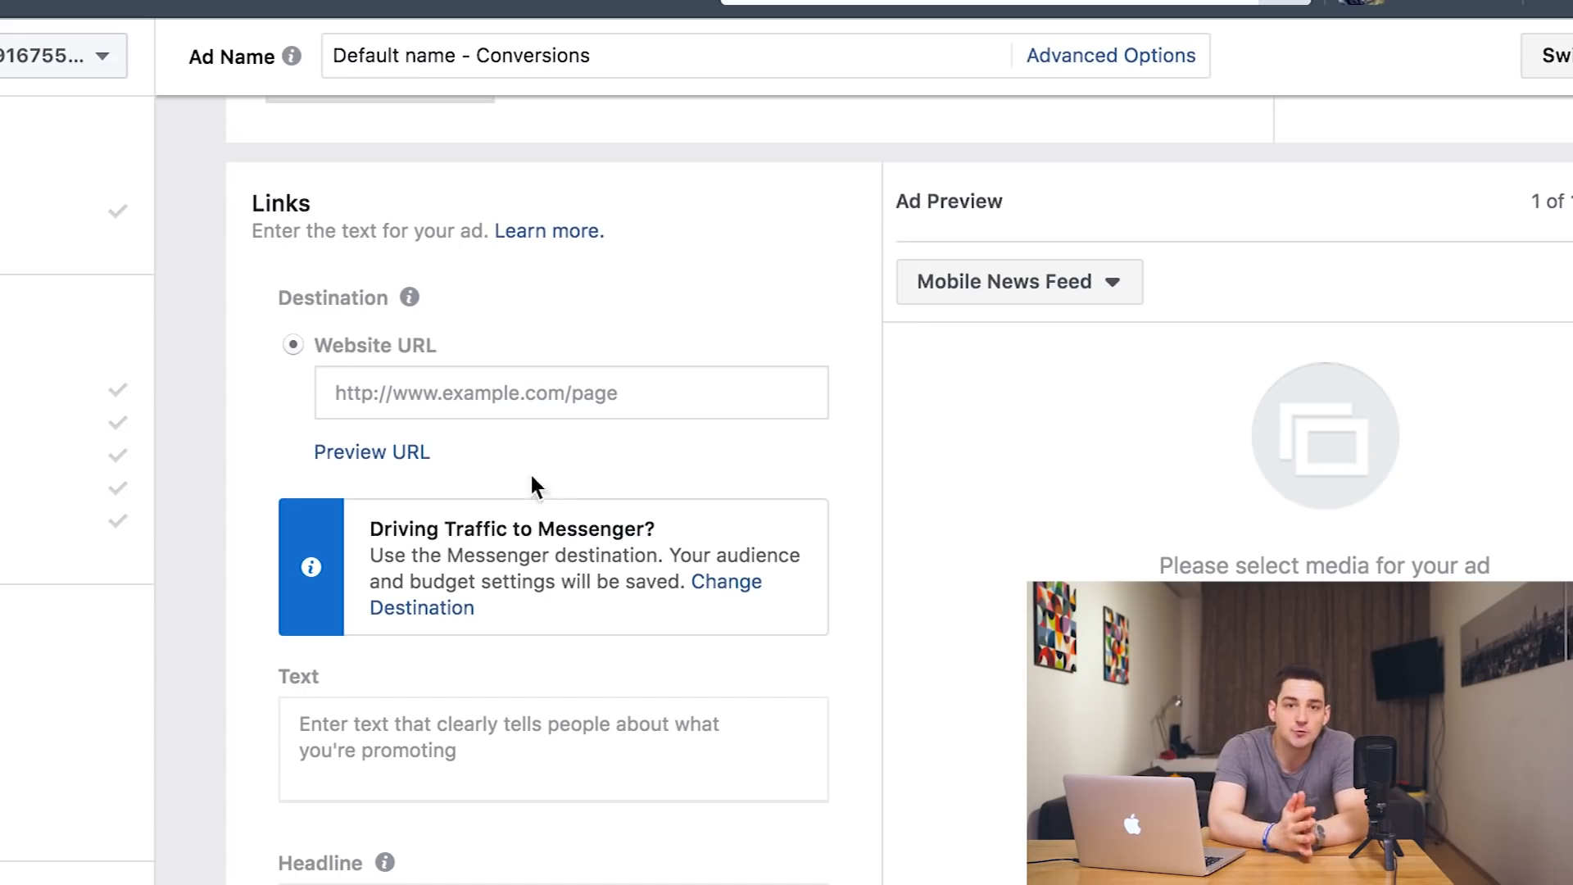
left_click(393, 884)
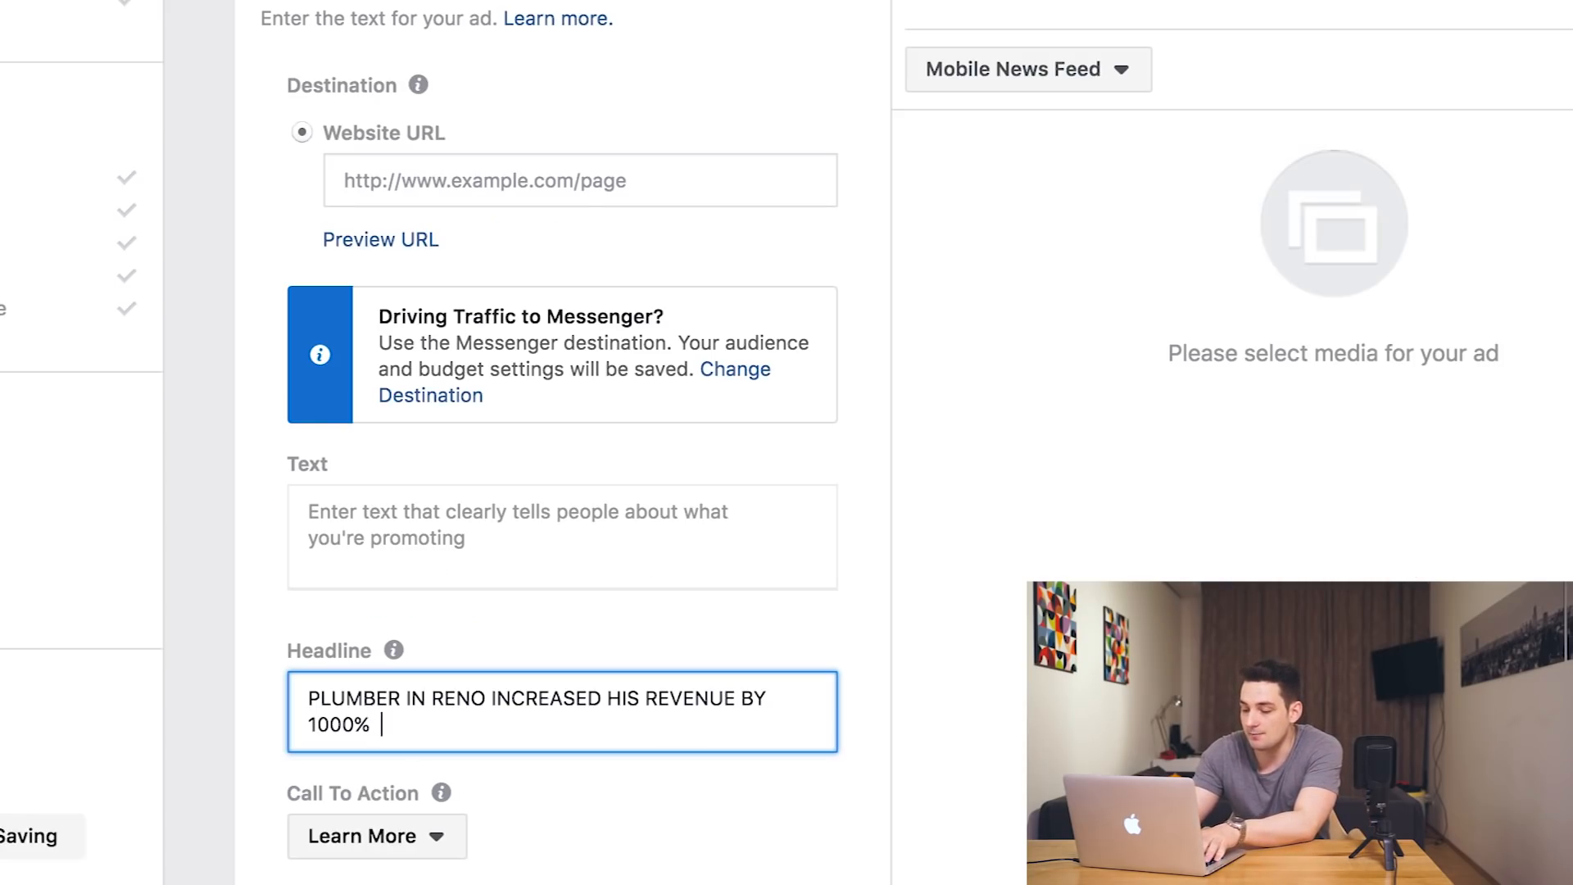
type("!!")
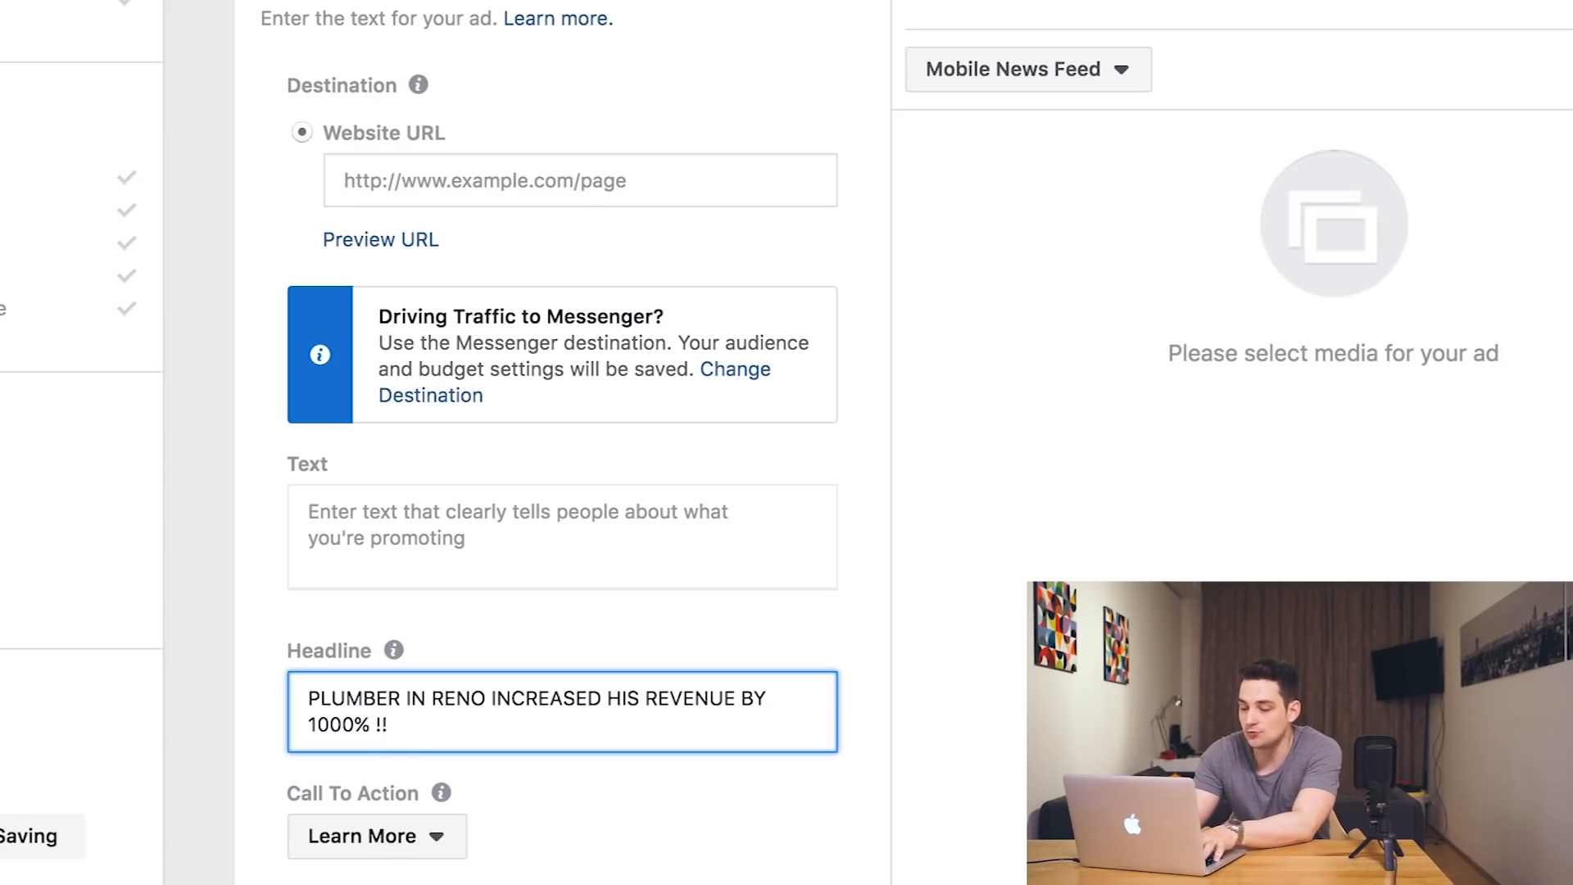